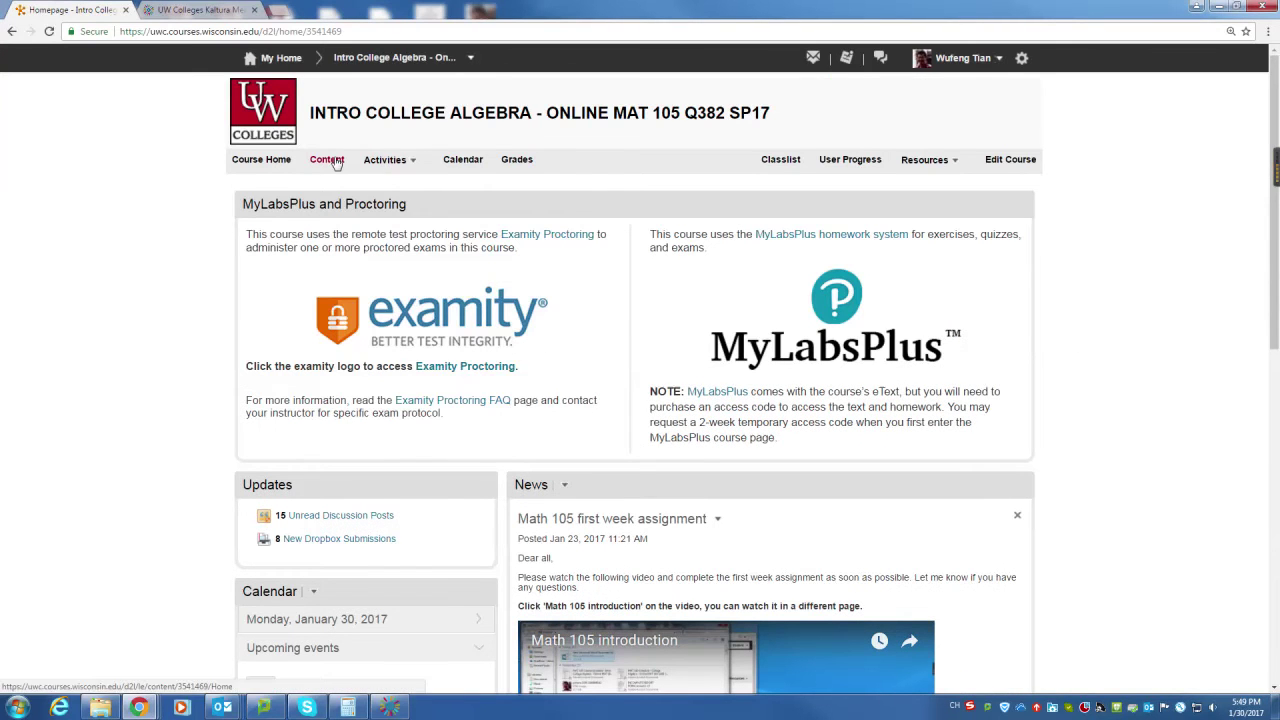
Open the MAT 105 Course Schedule from Syllabus and Schedule in a new browser tab
{"action": "left_click", "coordinate": [337, 163]}
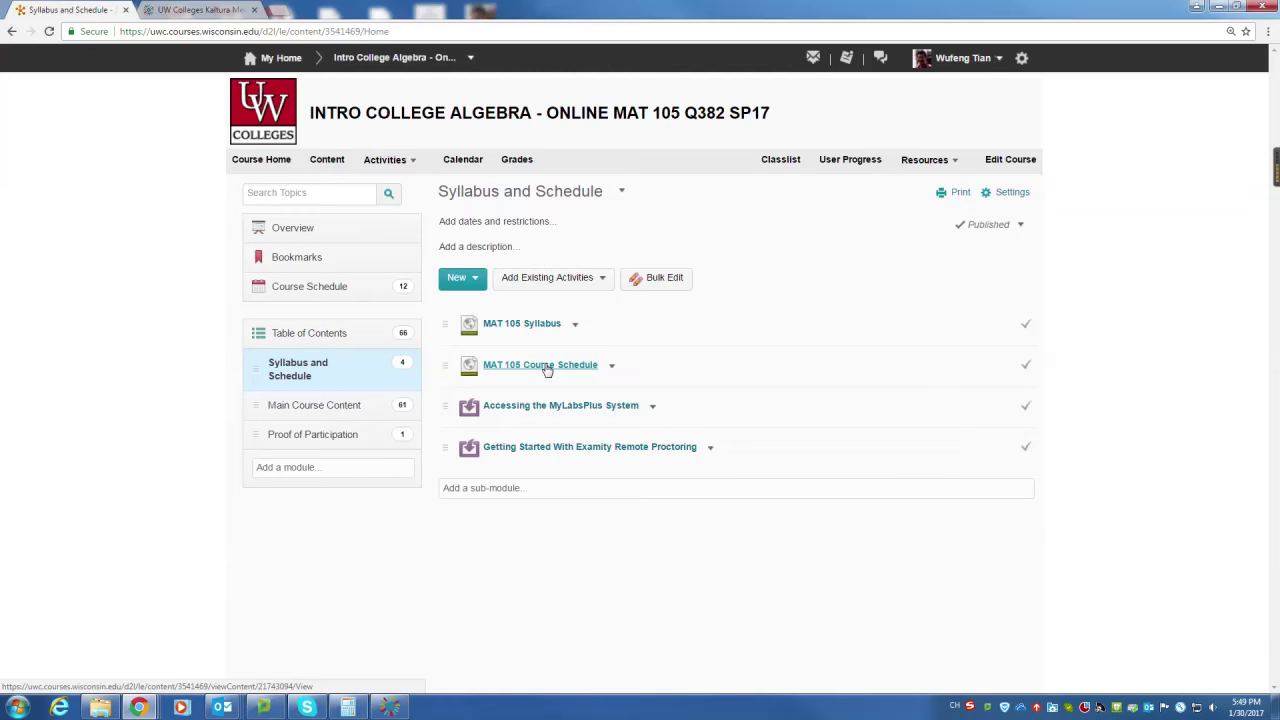
{"action": "right_click", "coordinate": [547, 370]}
{"action": "left_click", "coordinate": [598, 378]}
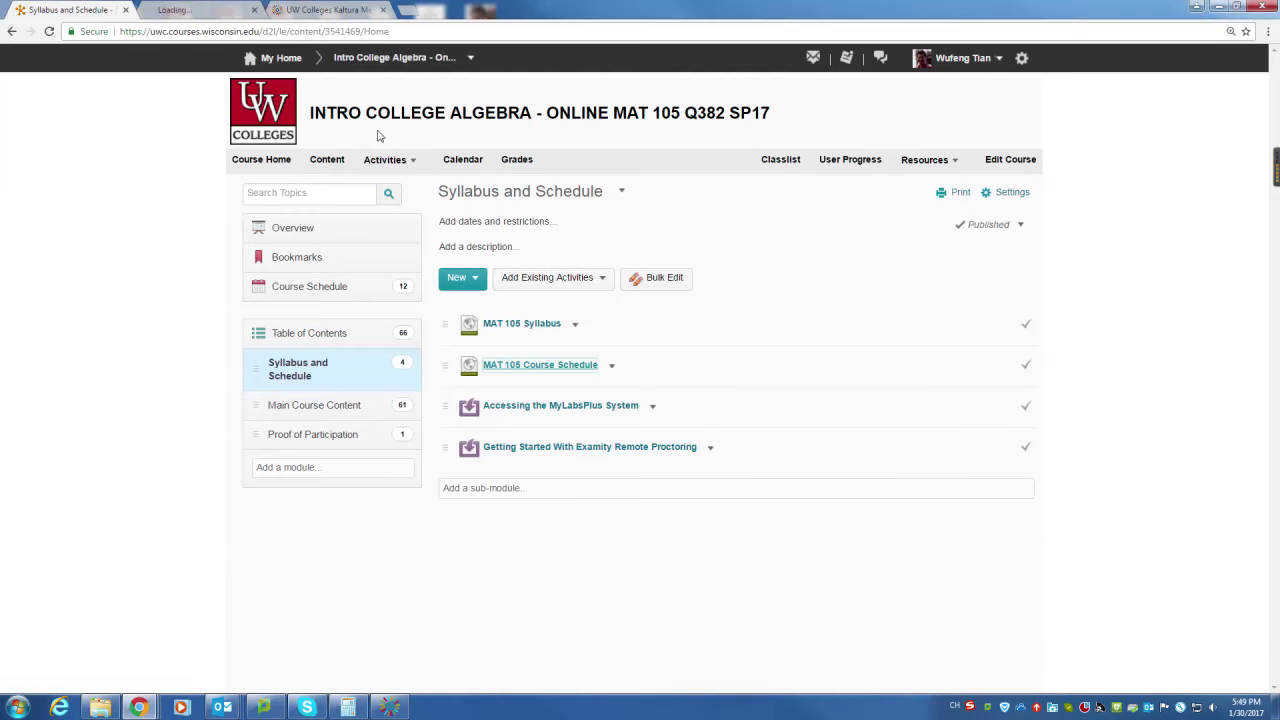
{"action": "left_click", "coordinate": [190, 9]}
{"action": "left_click", "coordinate": [330, 9]}
{"action": "left_click", "coordinate": [228, 10]}
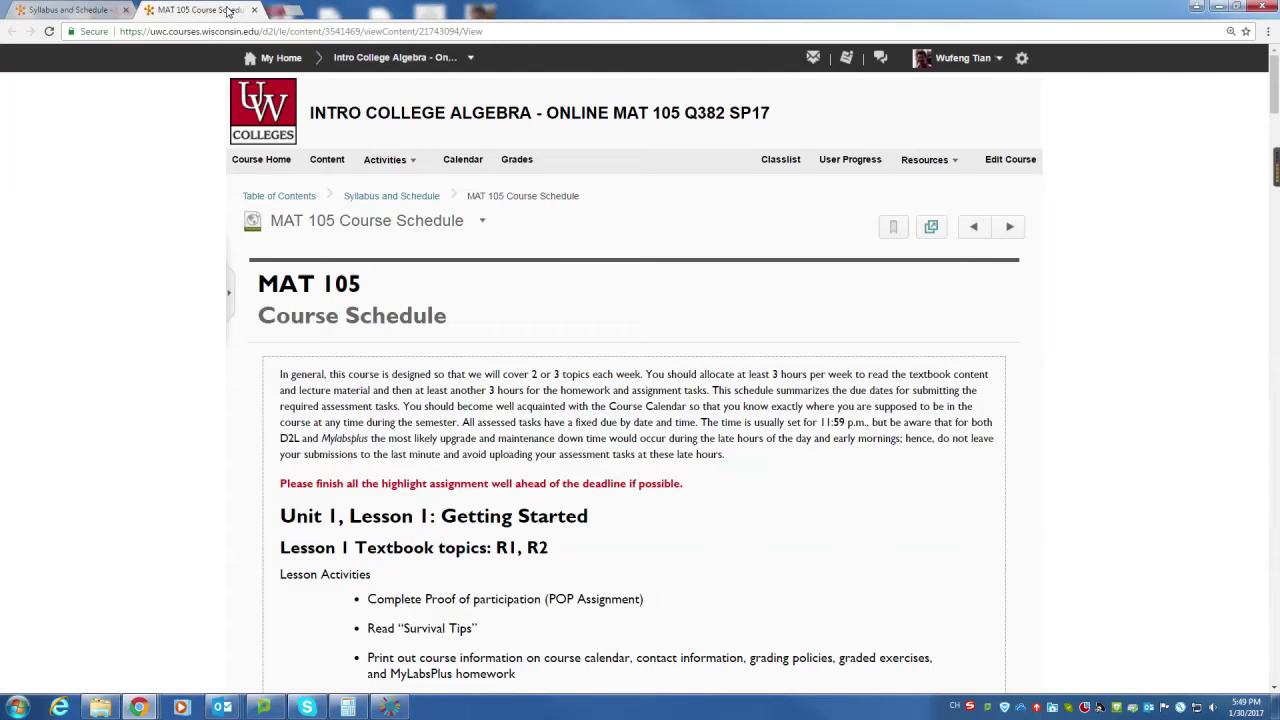
Scroll the schedule to Unit 1, Lesson 2 and highlight the Survey of Office Hours due date
{"action": "scroll", "coordinate": [609, 280], "scroll_direction": "down", "scroll_amount": 7}
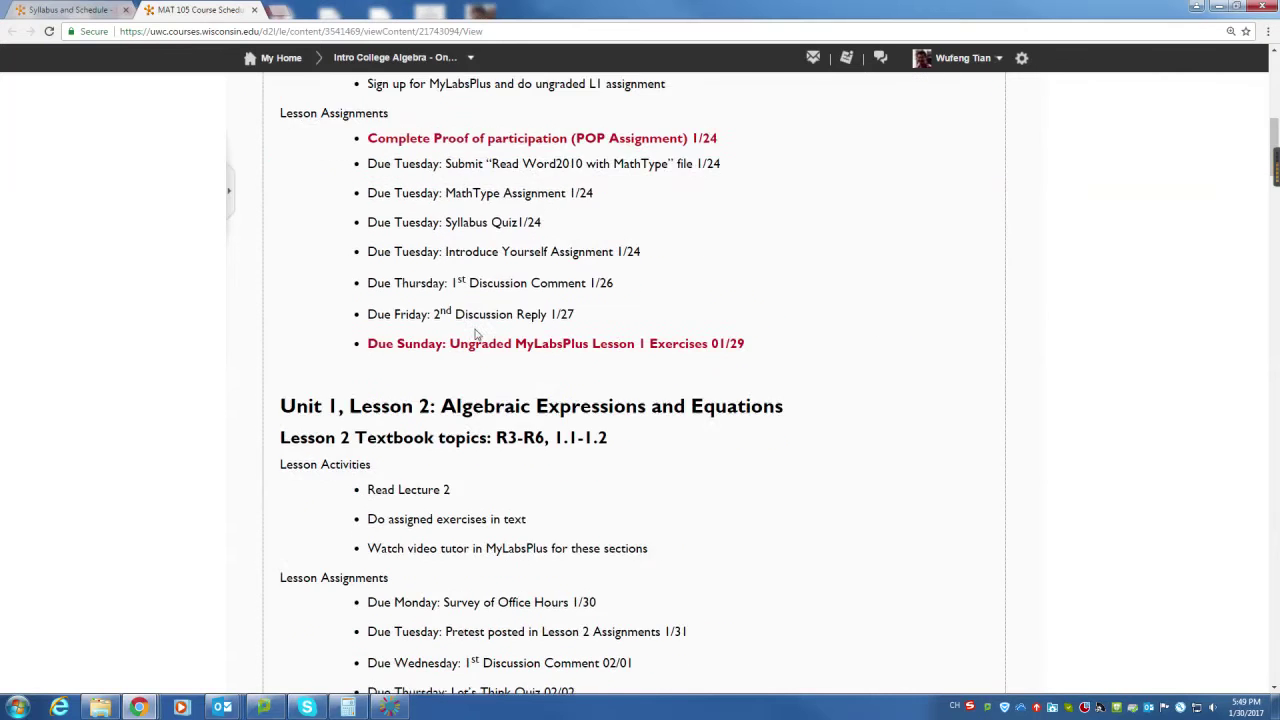
{"action": "scroll", "coordinate": [477, 335], "scroll_direction": "down", "scroll_amount": 1}
{"action": "scroll", "coordinate": [449, 373], "scroll_direction": "down", "scroll_amount": 2}
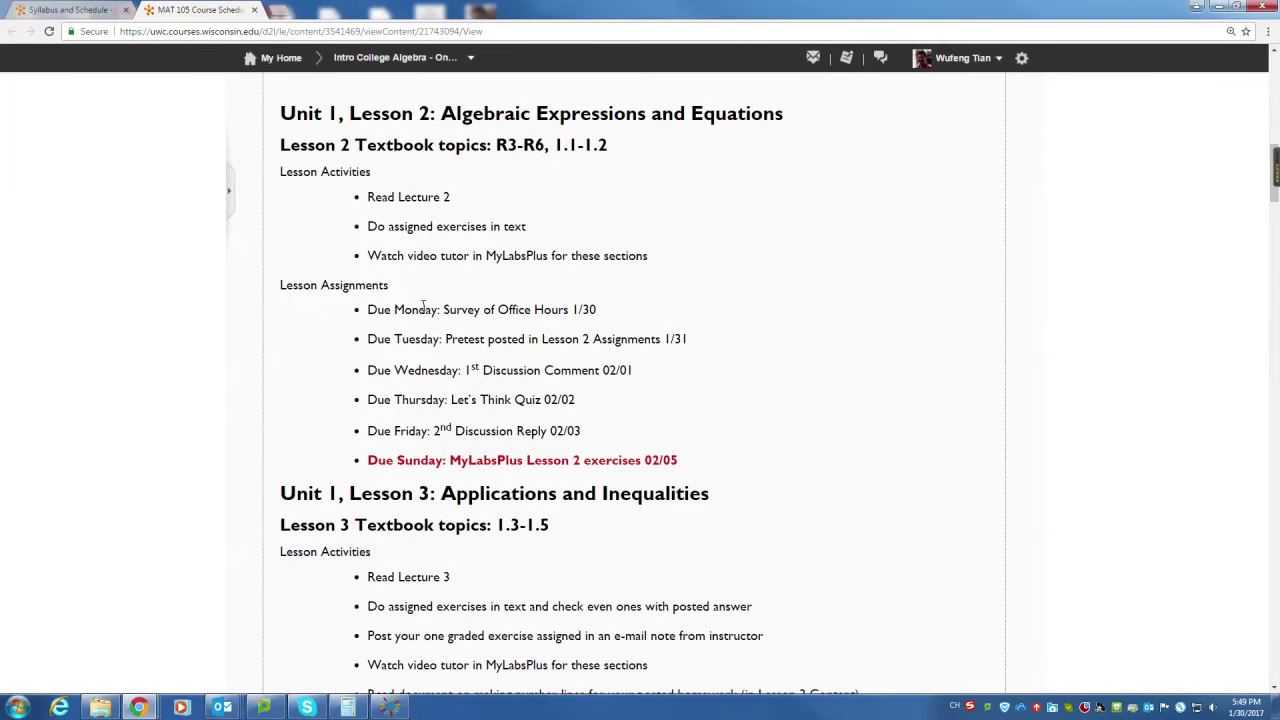
{"action": "left_click_drag", "start_coordinate": [424, 306], "coordinate": [598, 312]}
{"action": "left_click", "coordinate": [607, 316]}
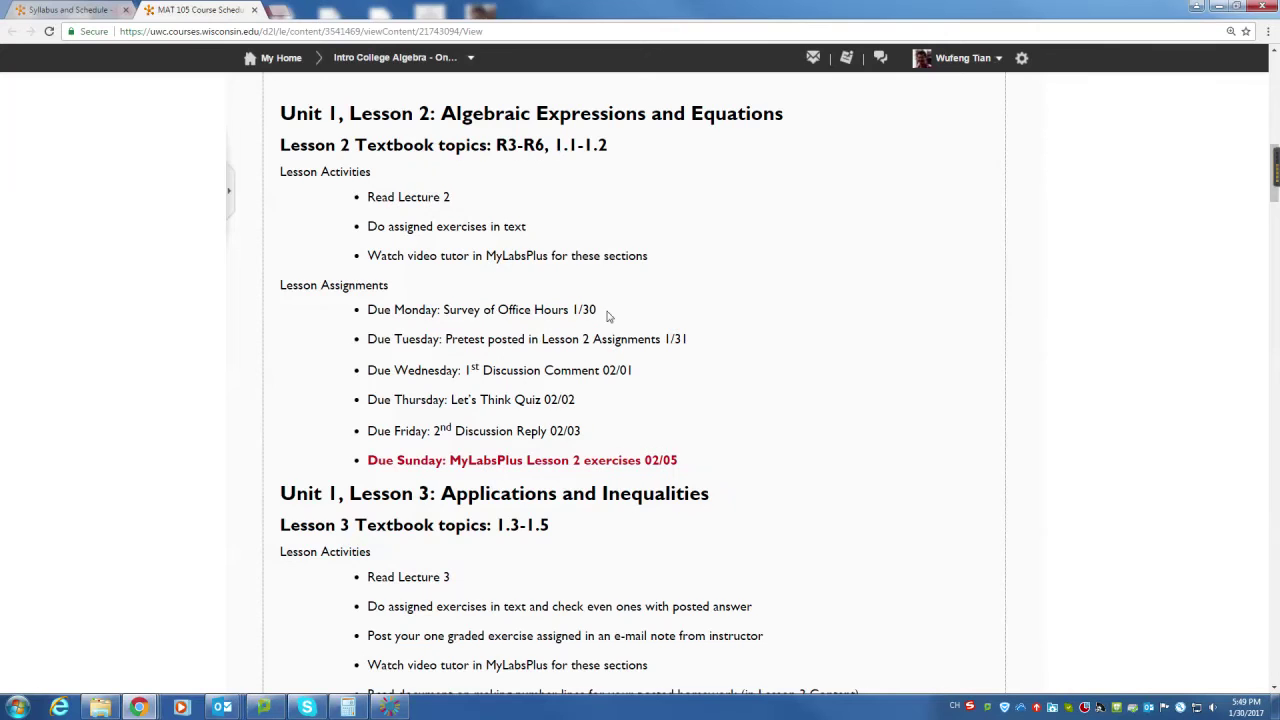
Bring up the course surveys list showing the Virtual Office Hours survey
{"action": "left_click", "coordinate": [57, 14]}
{"action": "left_click", "coordinate": [406, 162]}
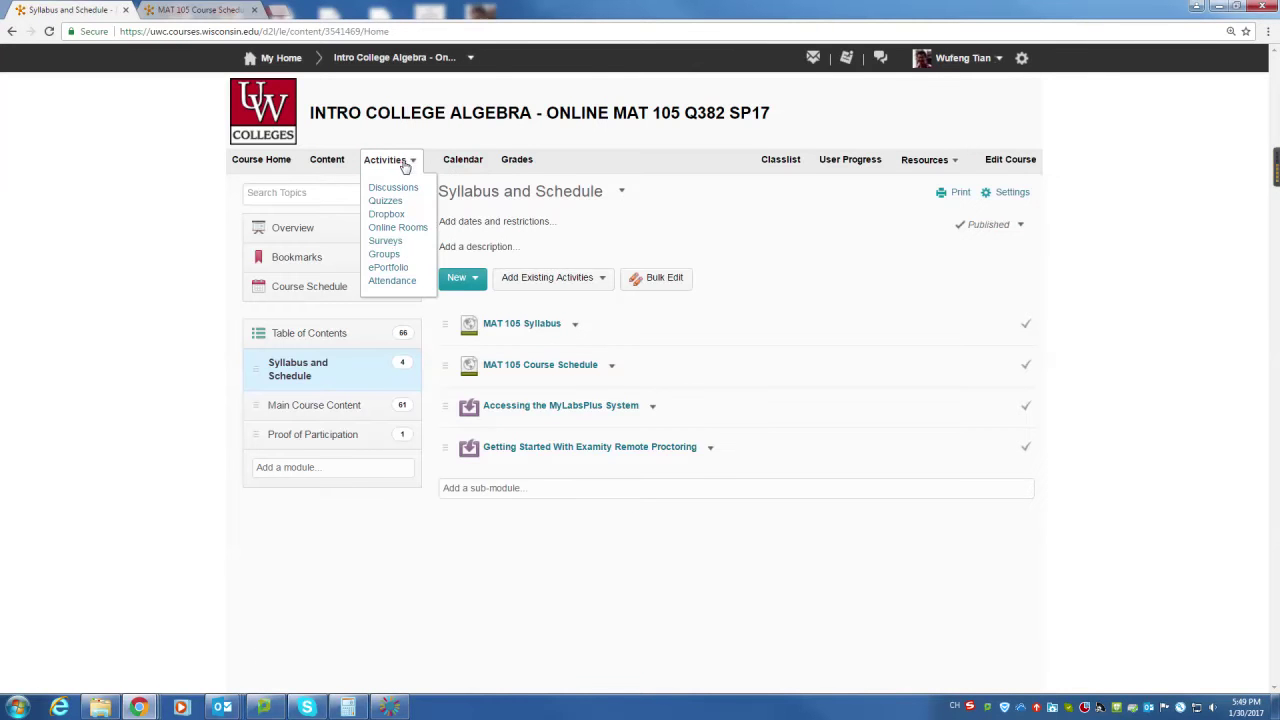
{"action": "left_click", "coordinate": [390, 242]}
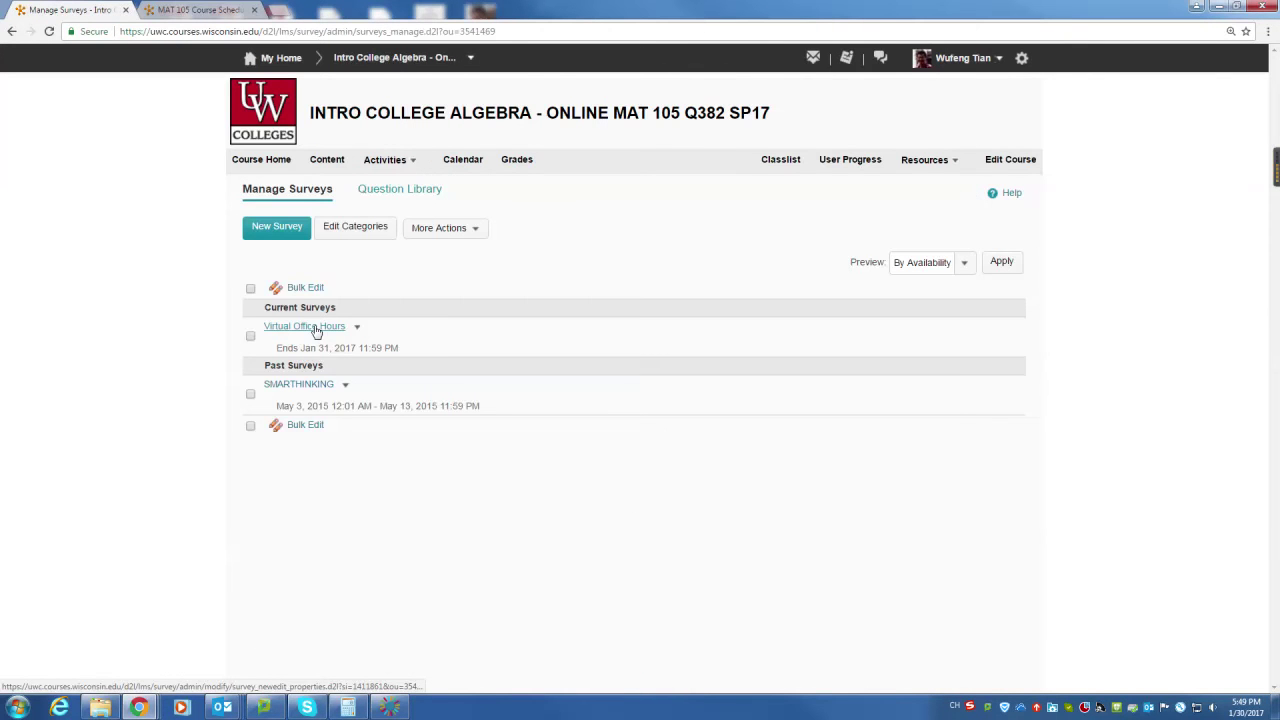
Check the Lesson 2 pretest due date on the course schedule tab
{"action": "left_click", "coordinate": [213, 9]}
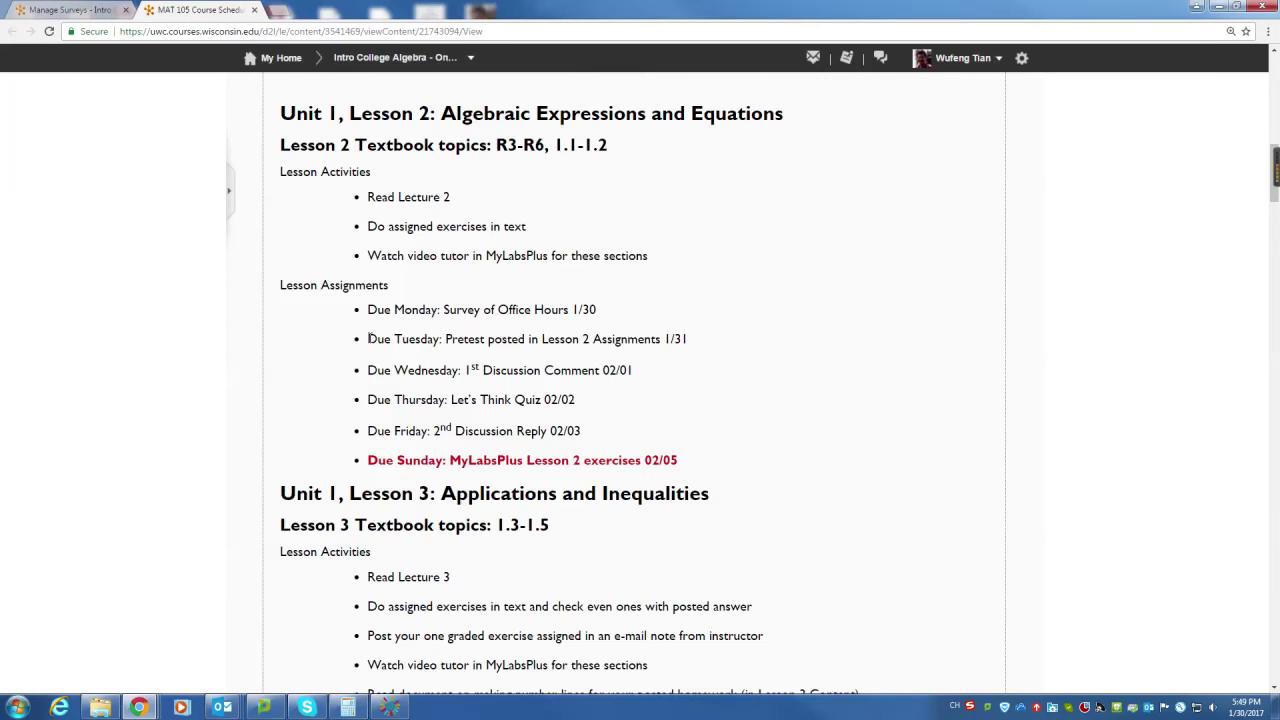
{"action": "left_click_drag", "start_coordinate": [367, 339], "coordinate": [686, 340]}
{"action": "left_click", "coordinate": [620, 365]}
Open Pretest in Lesson 2 Assignments from Quizzes and scroll through its 23 questions
{"action": "left_click", "coordinate": [85, 16]}
{"action": "left_click", "coordinate": [390, 161]}
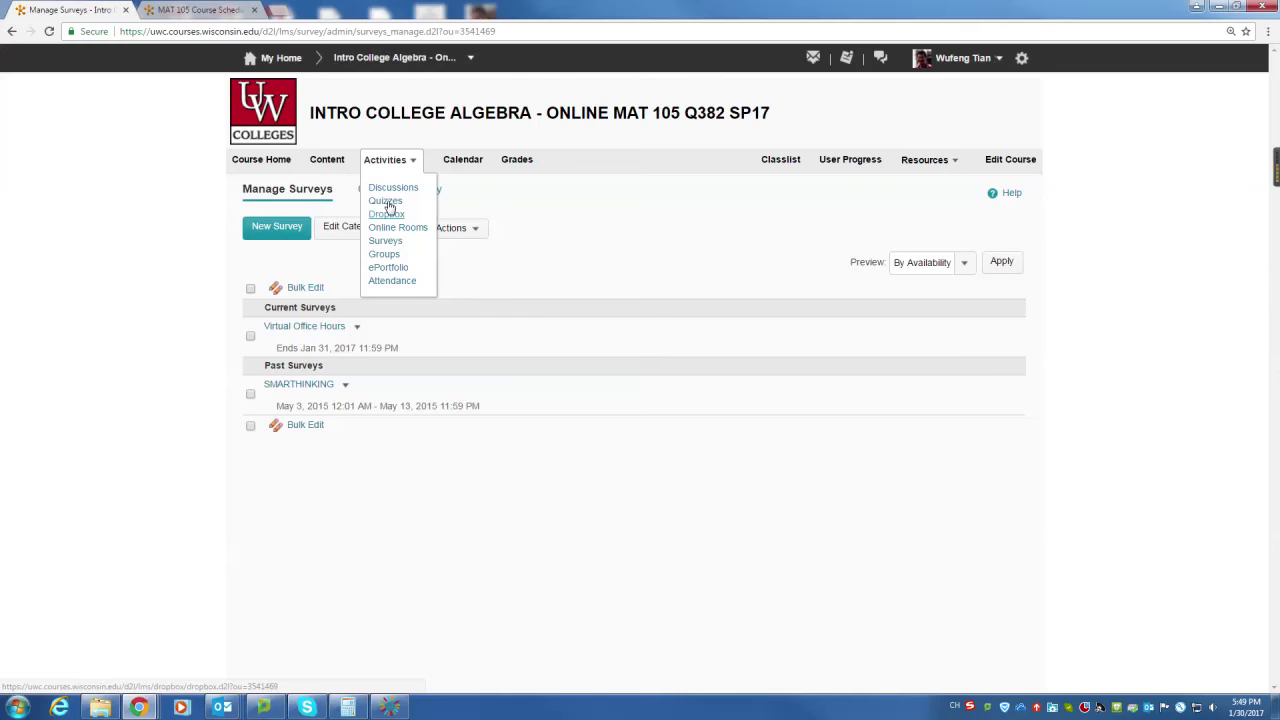
{"action": "left_click", "coordinate": [389, 203]}
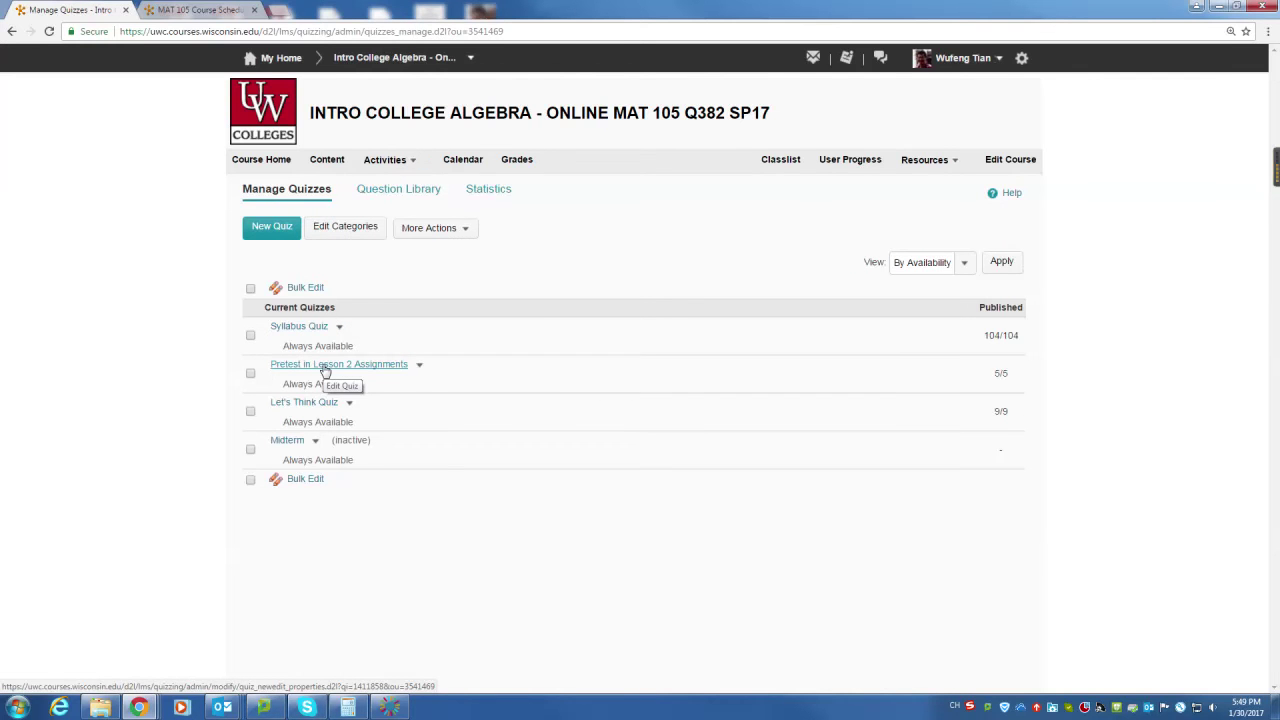
{"action": "left_click", "coordinate": [325, 371]}
{"action": "scroll", "coordinate": [386, 449], "scroll_direction": "down", "scroll_amount": 4}
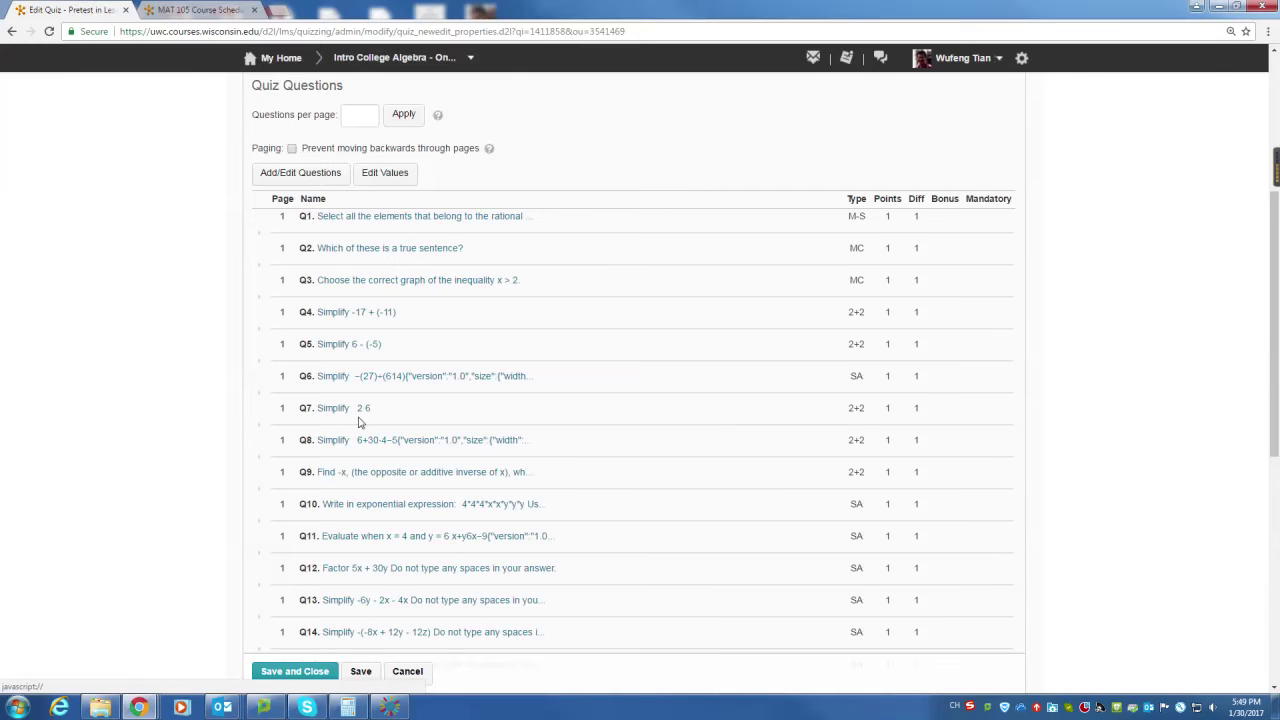
{"action": "scroll", "coordinate": [508, 437], "scroll_direction": "down", "scroll_amount": 5}
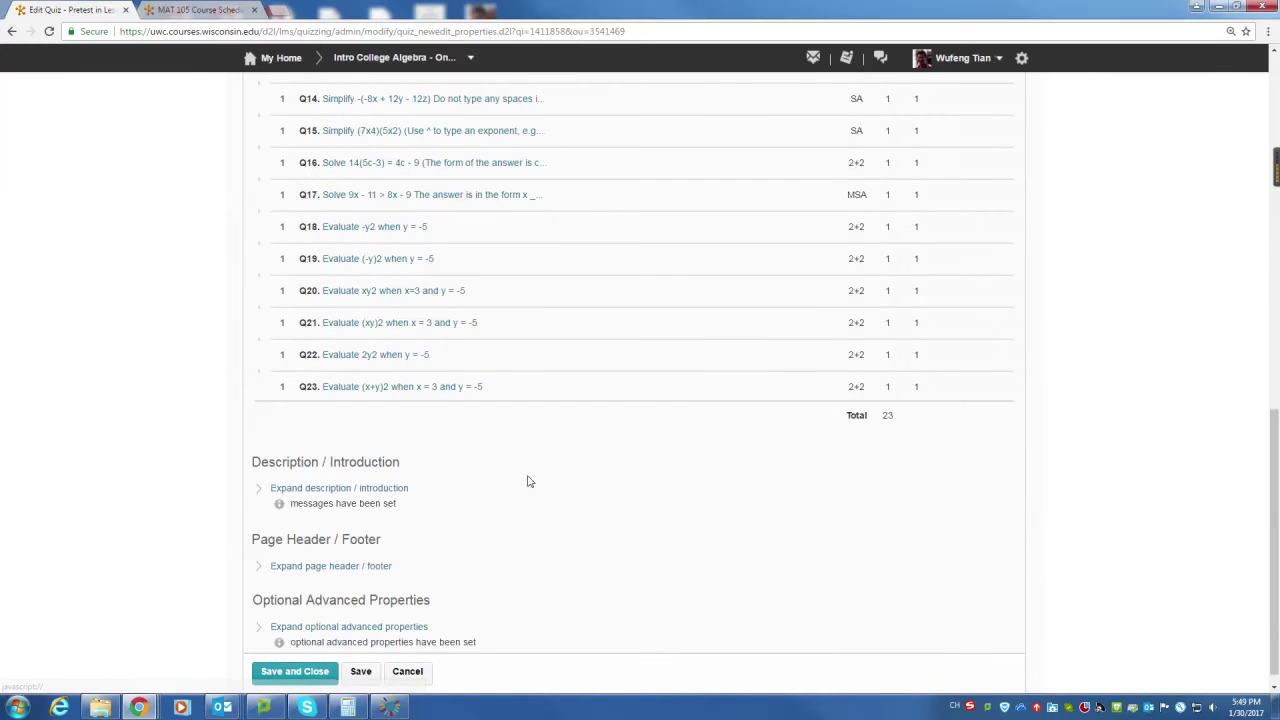
{"action": "scroll", "coordinate": [471, 380], "scroll_direction": "up", "scroll_amount": 3}
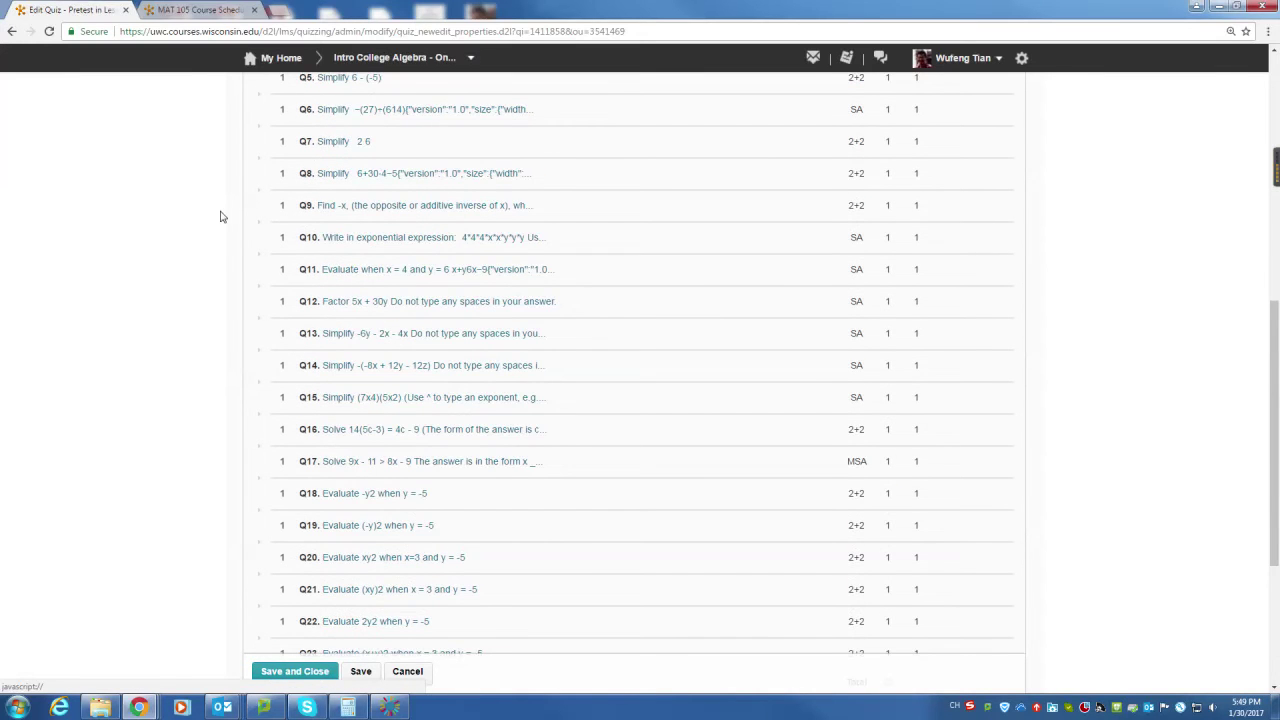
Leave the pretest and check the Wednesday and Thursday due dates on the course schedule
{"action": "left_click", "coordinate": [12, 31]}
{"action": "left_click", "coordinate": [212, 12]}
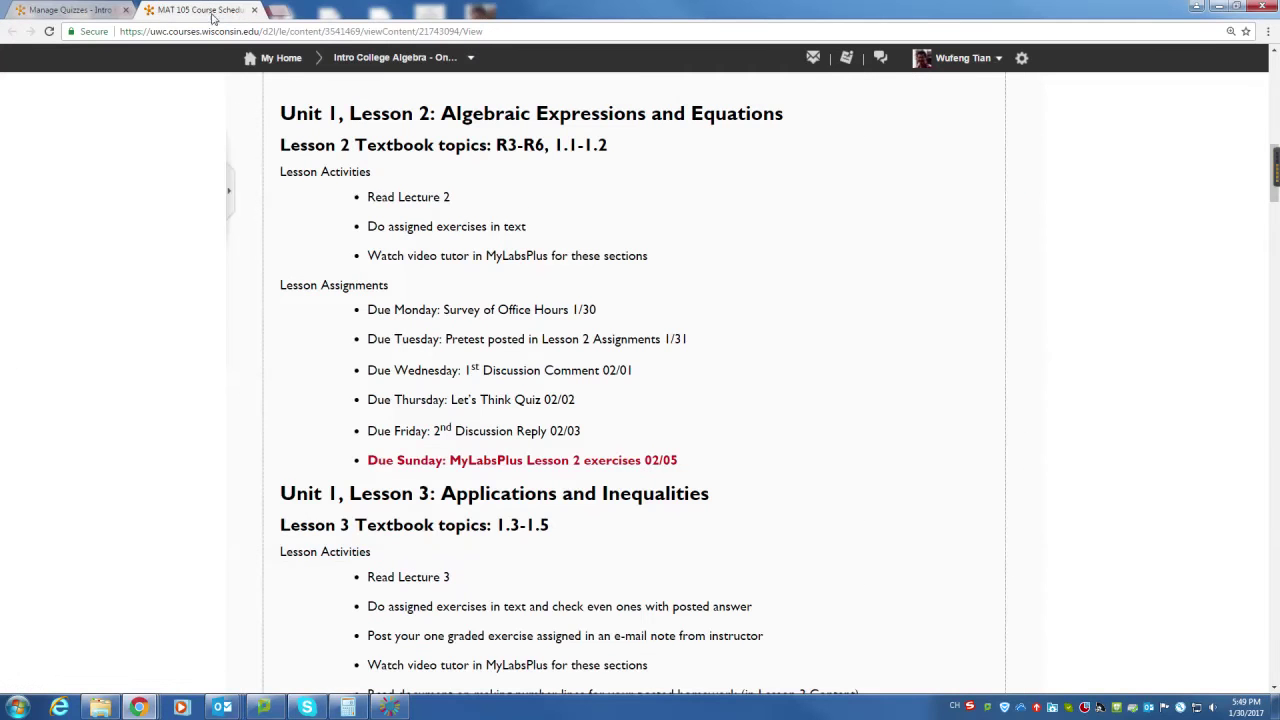
{"action": "left_click_drag", "start_coordinate": [433, 377], "coordinate": [620, 421]}
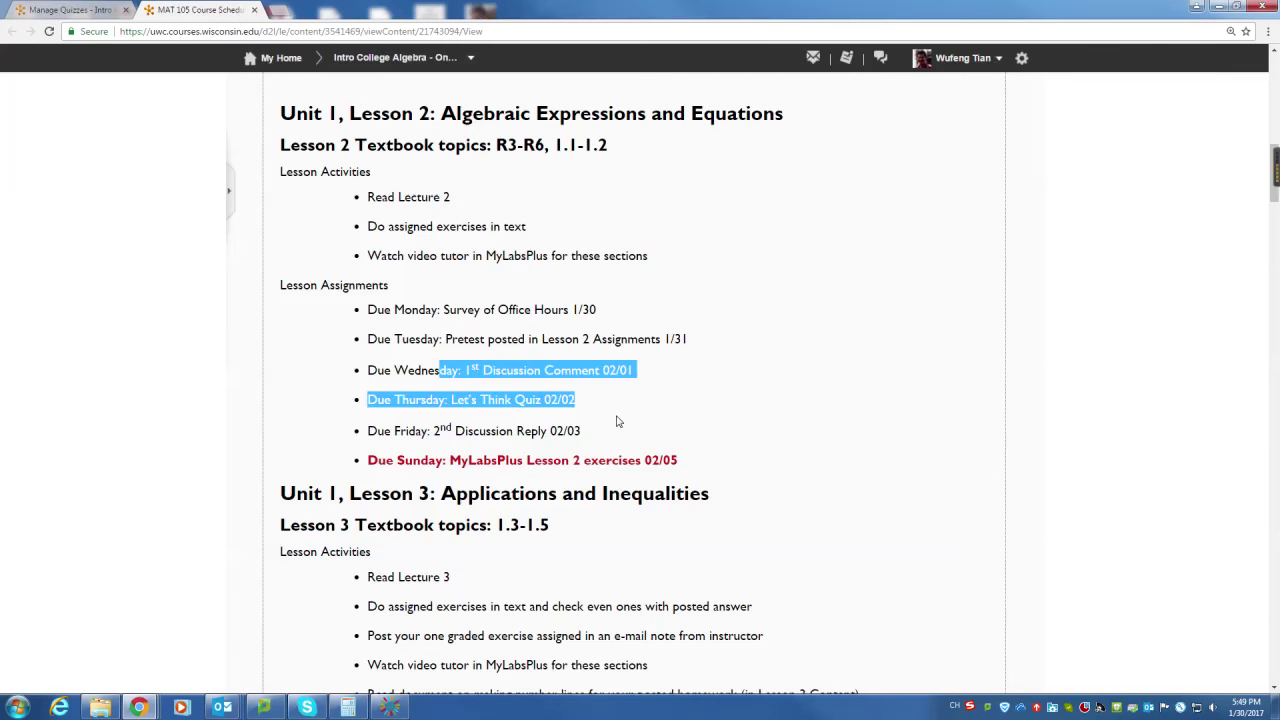
{"action": "left_click", "coordinate": [620, 421]}
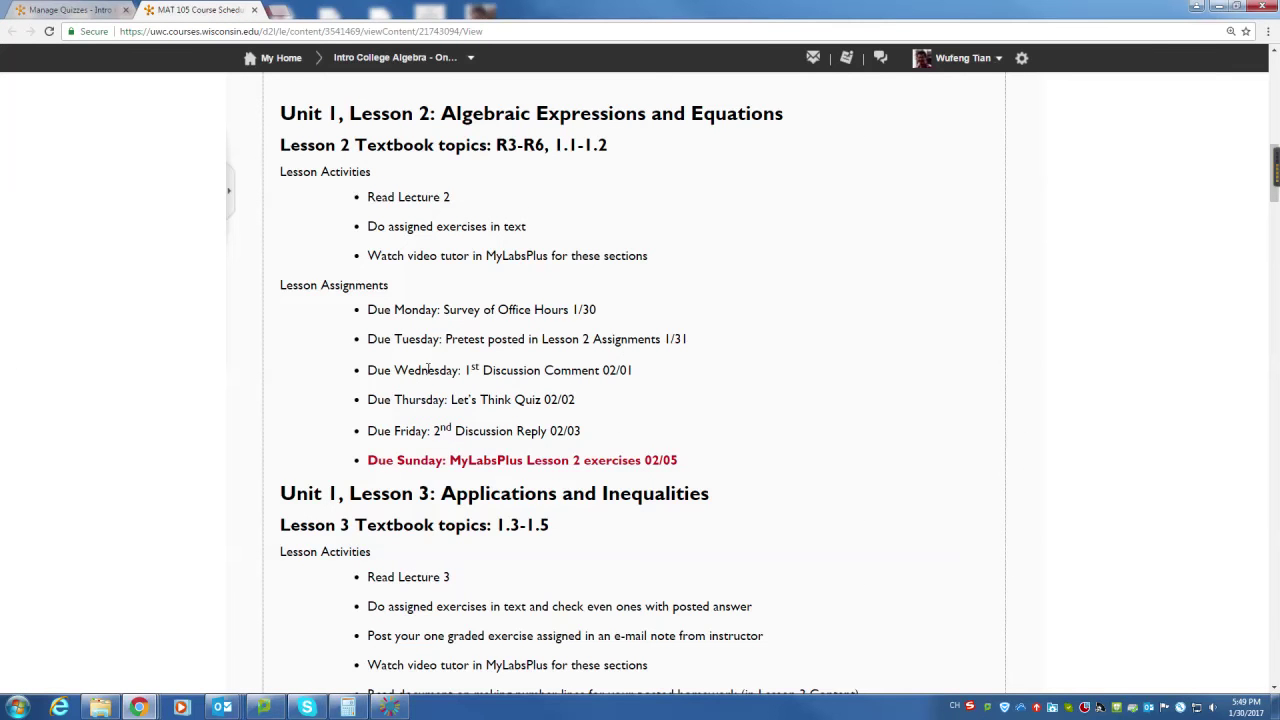
{"action": "left_click_drag", "start_coordinate": [428, 370], "coordinate": [551, 400]}
{"action": "left_click", "coordinate": [557, 373]}
{"action": "left_click", "coordinate": [557, 400]}
{"action": "scroll", "coordinate": [361, 191], "scroll_direction": "up", "scroll_amount": 3}
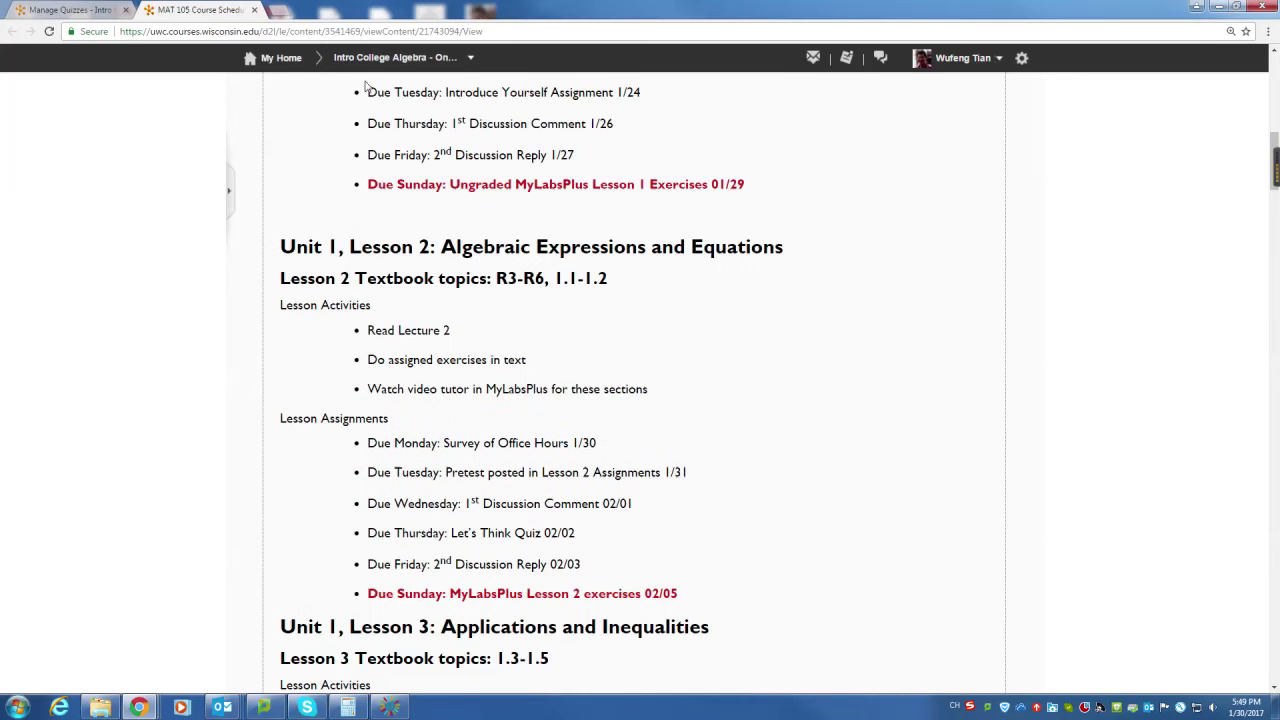
{"action": "scroll", "coordinate": [347, 145], "scroll_direction": "up", "scroll_amount": 1}
Review Let's Think Quiz's two 1-point fill-in-the-blank questions, then return to the quizzes list
{"action": "key", "text": "ctrl+shift+Tab"}
{"action": "left_click", "coordinate": [397, 170]}
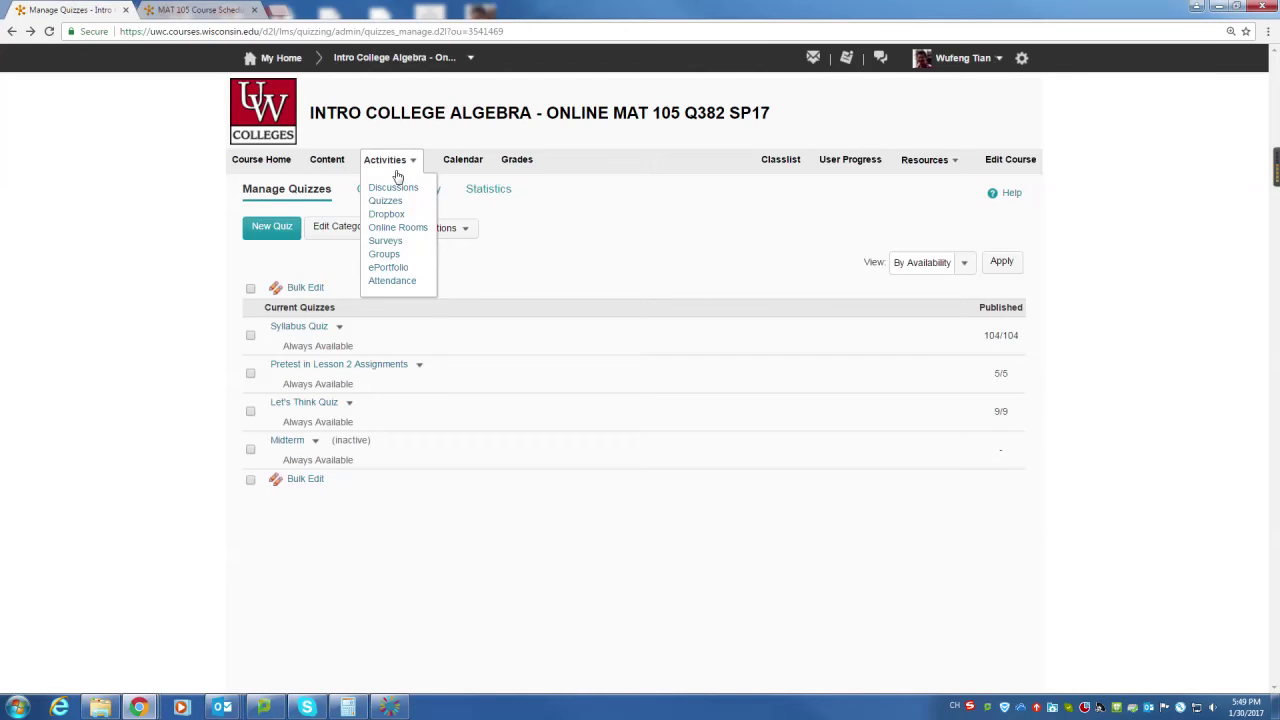
{"action": "left_click", "coordinate": [386, 201]}
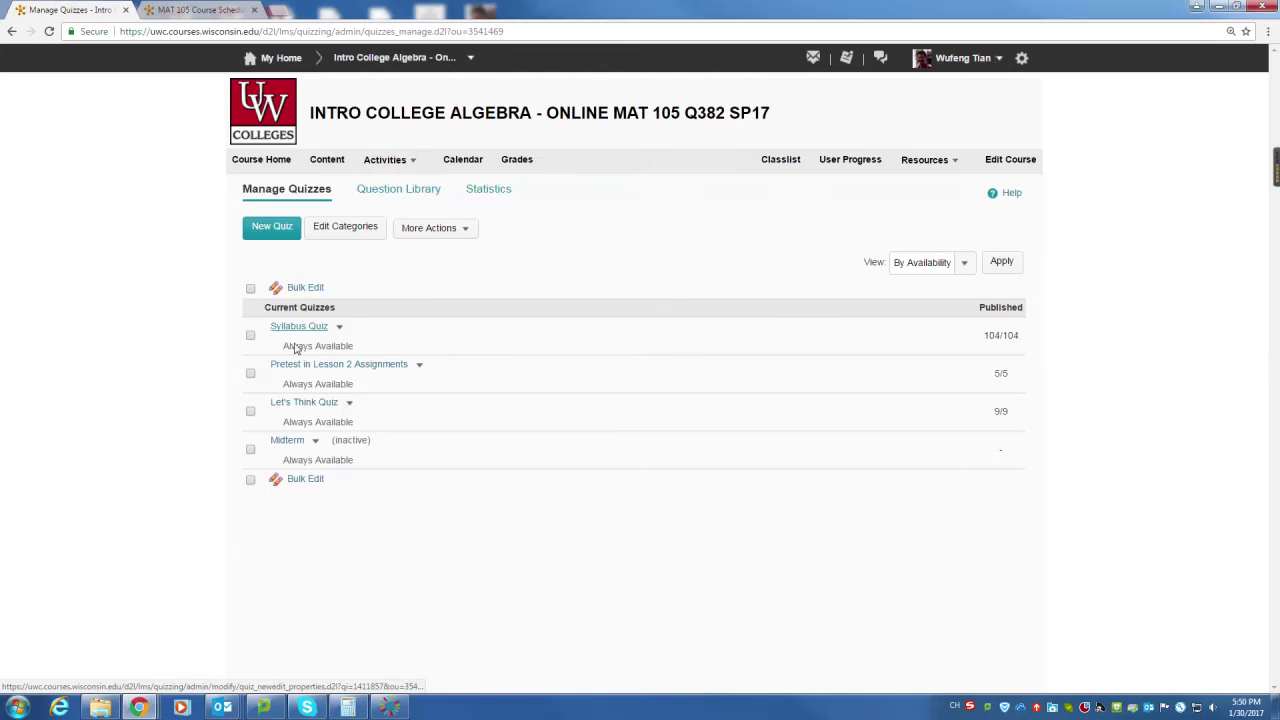
{"action": "left_click", "coordinate": [316, 403]}
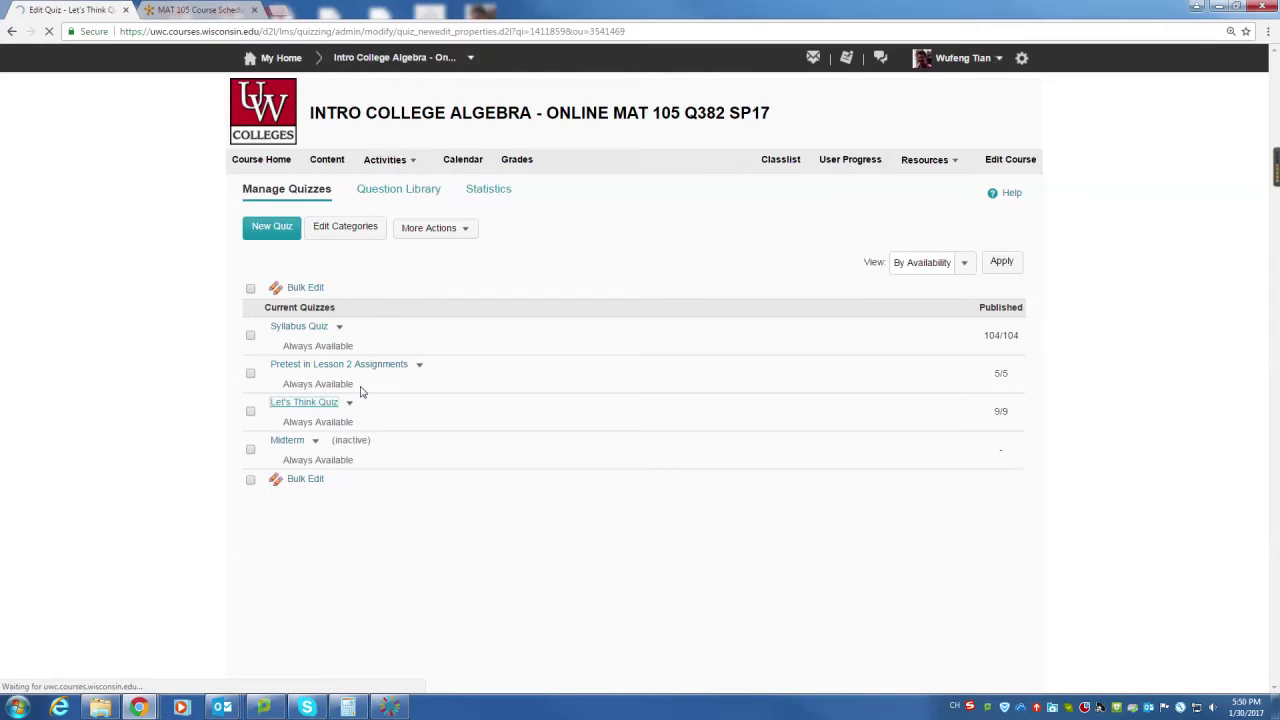
{"action": "scroll", "coordinate": [408, 390], "scroll_direction": "down", "scroll_amount": 2}
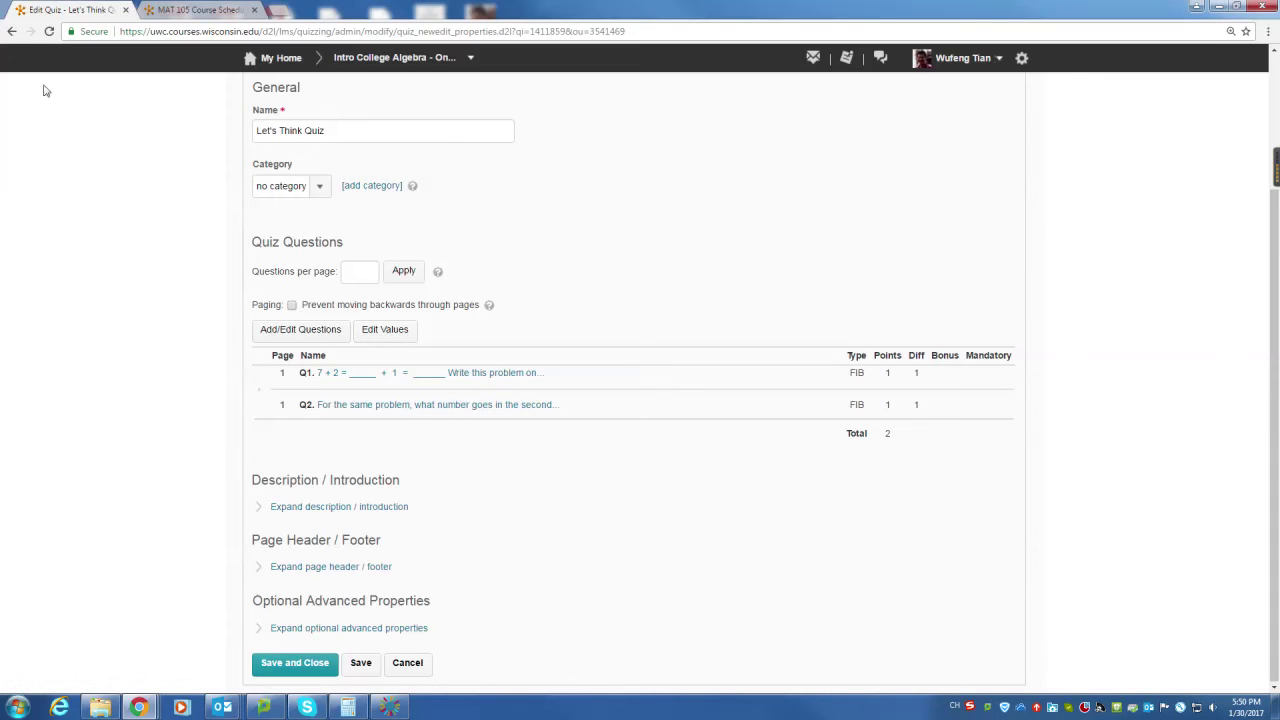
{"action": "left_click", "coordinate": [12, 31]}
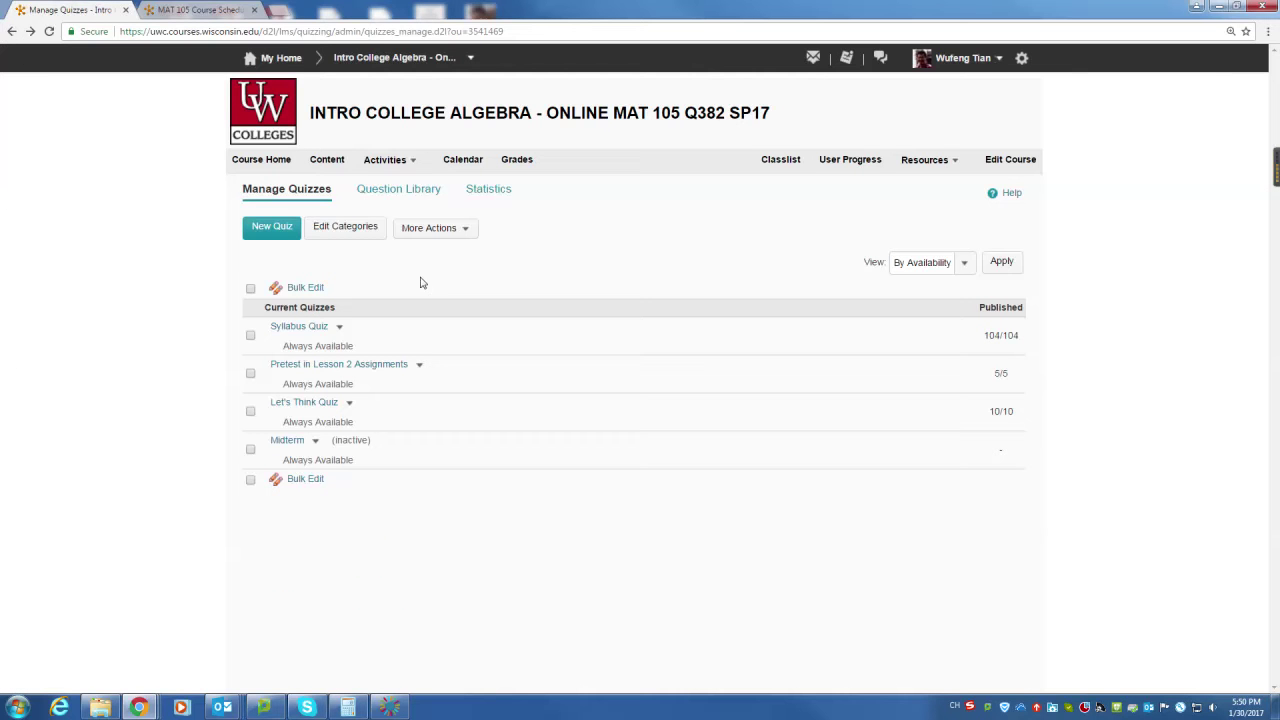
Reread the Tuesday, Wednesday and Lesson 2 pretest due dates, then return to Syllabus and Schedule
{"action": "left_click", "coordinate": [330, 163]}
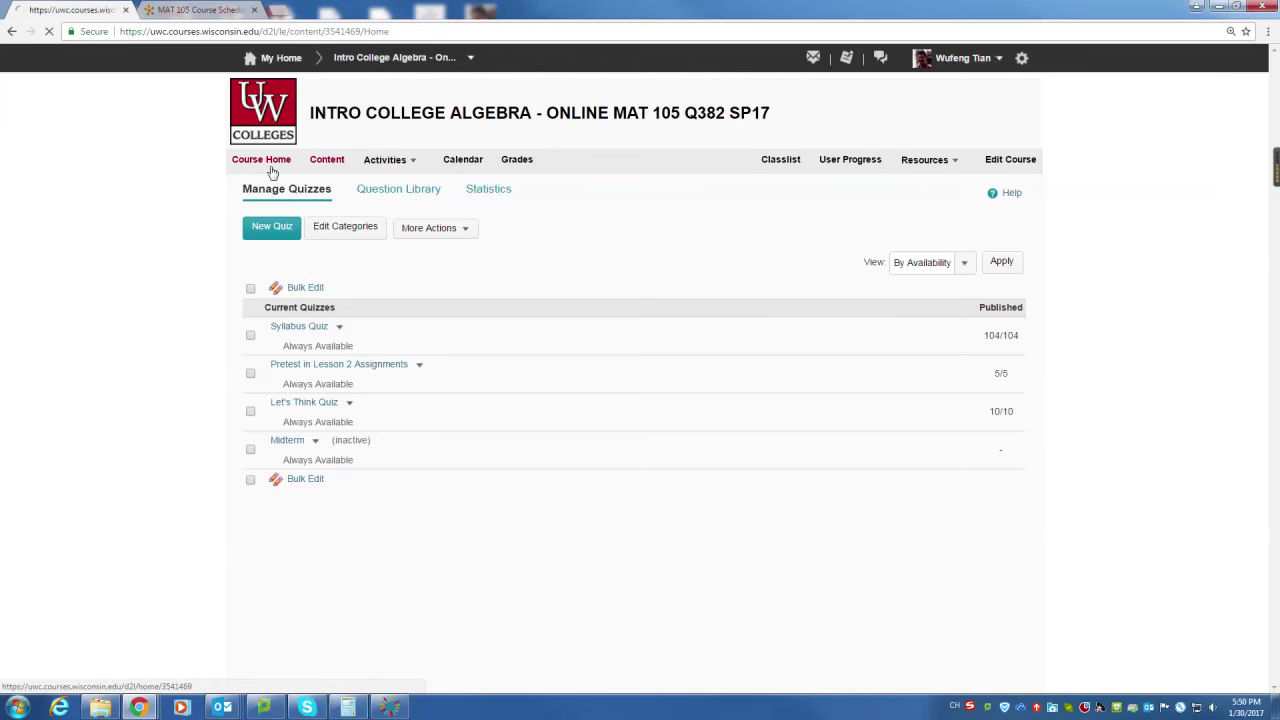
{"action": "left_click", "coordinate": [232, 12]}
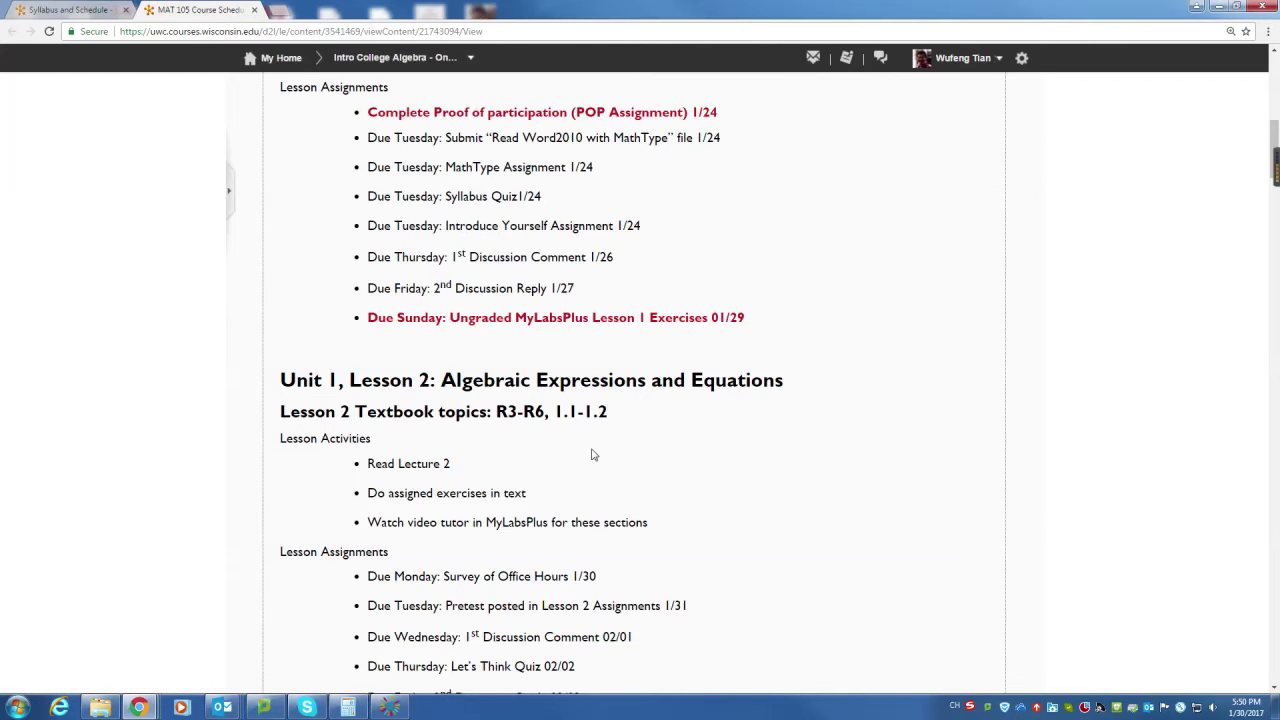
{"action": "scroll", "coordinate": [591, 451], "scroll_direction": "down", "scroll_amount": 2}
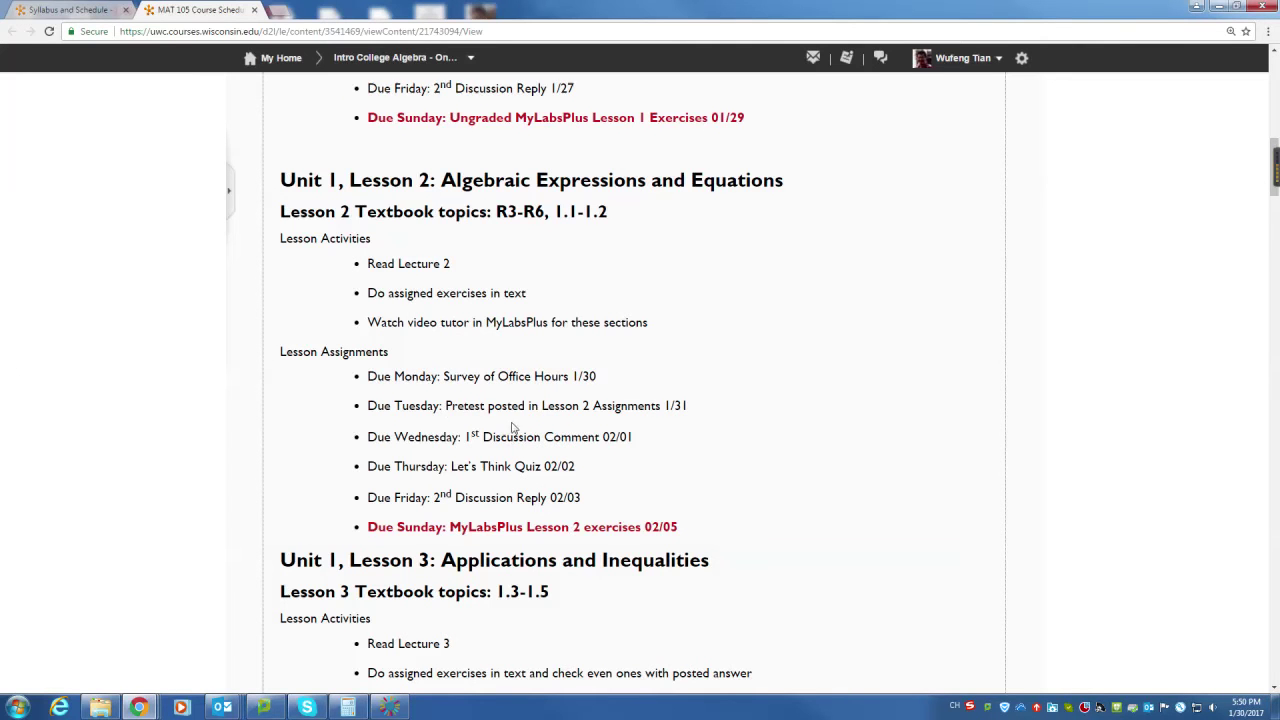
{"action": "left_click_drag", "start_coordinate": [512, 428], "coordinate": [575, 466]}
{"action": "left_click", "coordinate": [590, 489]}
{"action": "left_click_drag", "start_coordinate": [400, 406], "coordinate": [685, 405]}
{"action": "left_click", "coordinate": [490, 377]}
{"action": "left_click", "coordinate": [80, 12]}
Open Lesson 2 Discussion: Math in the News from the discussions list and scroll its threads
{"action": "left_click", "coordinate": [395, 167]}
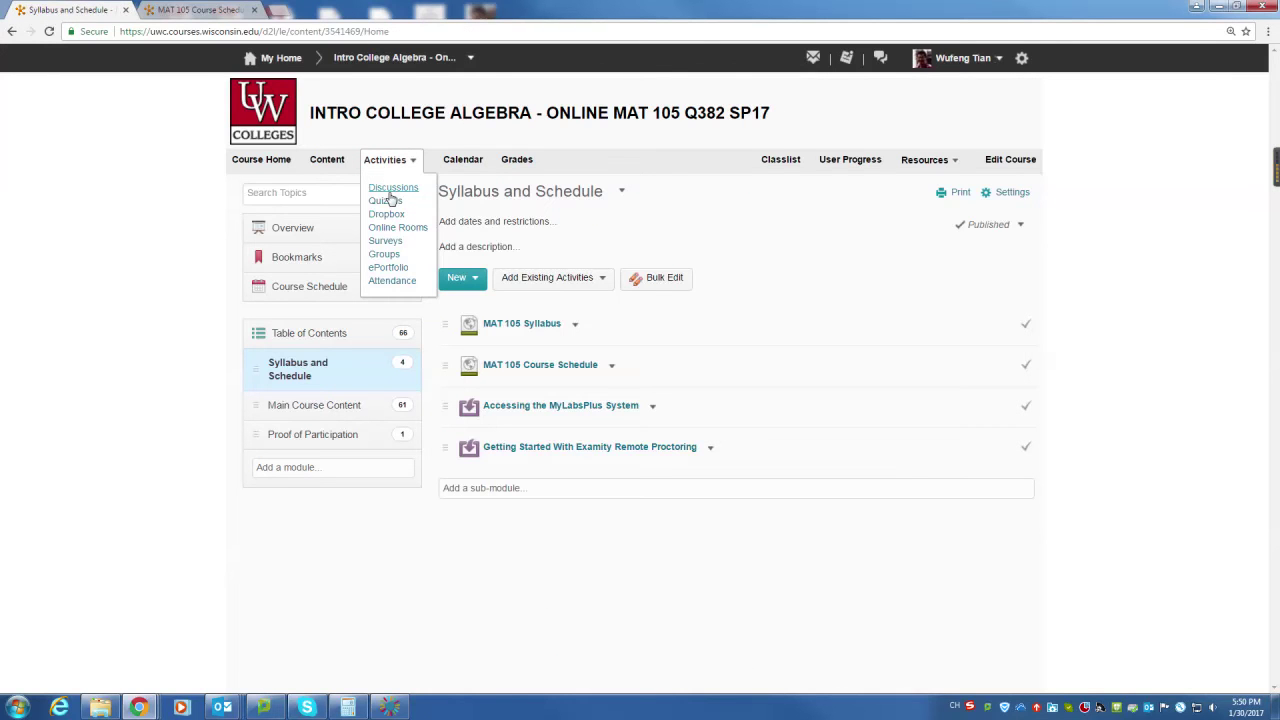
{"action": "left_click", "coordinate": [392, 188]}
{"action": "scroll", "coordinate": [491, 272], "scroll_direction": "down", "scroll_amount": 7}
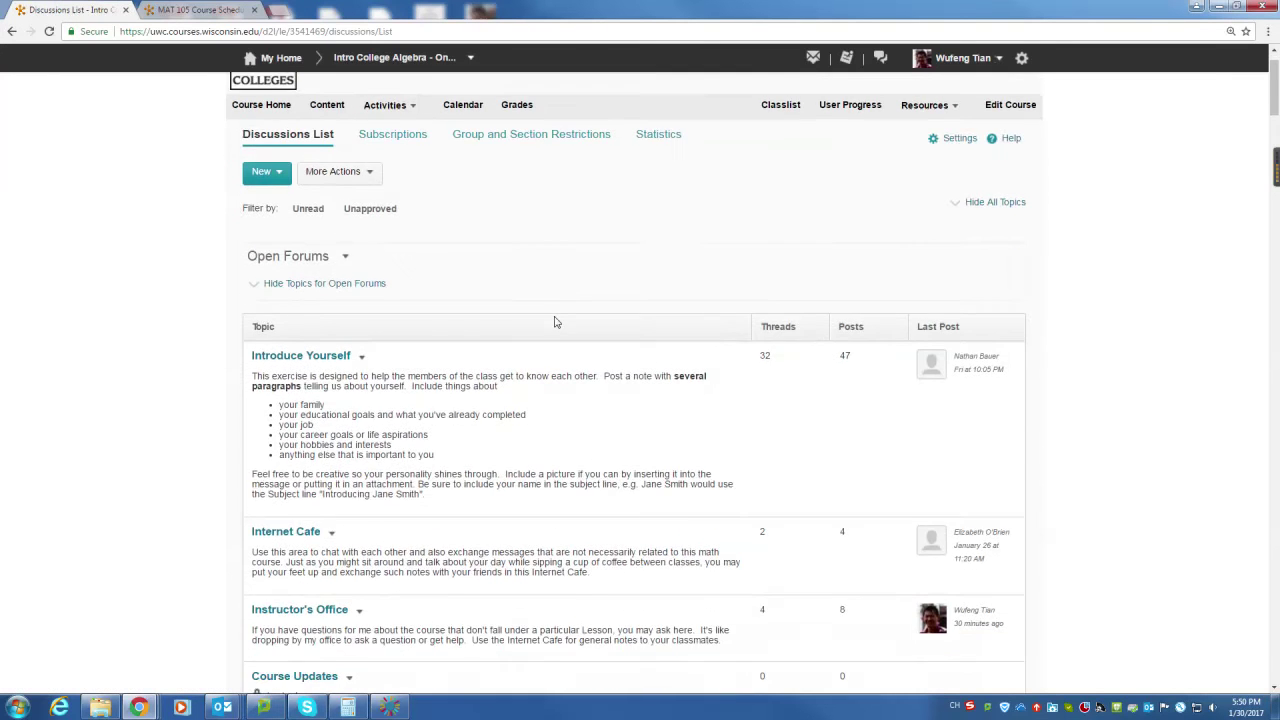
{"action": "scroll", "coordinate": [463, 337], "scroll_direction": "down", "scroll_amount": 5}
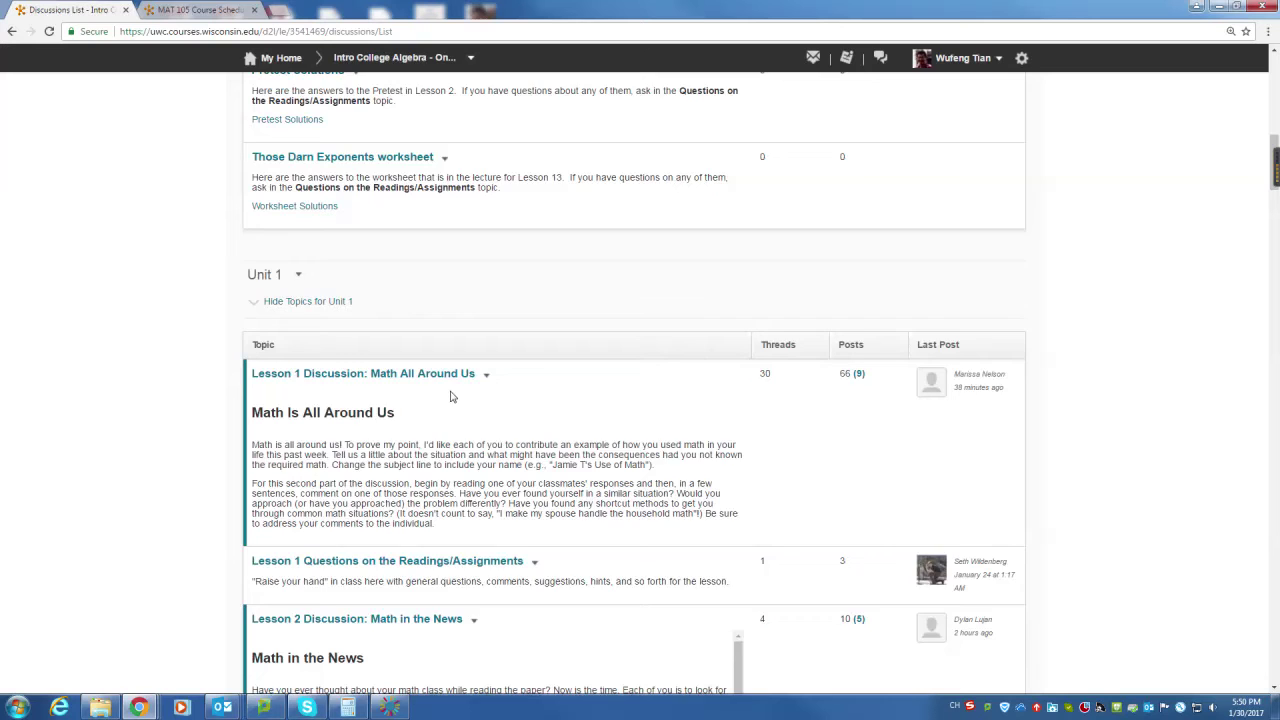
{"action": "left_click", "coordinate": [358, 353]}
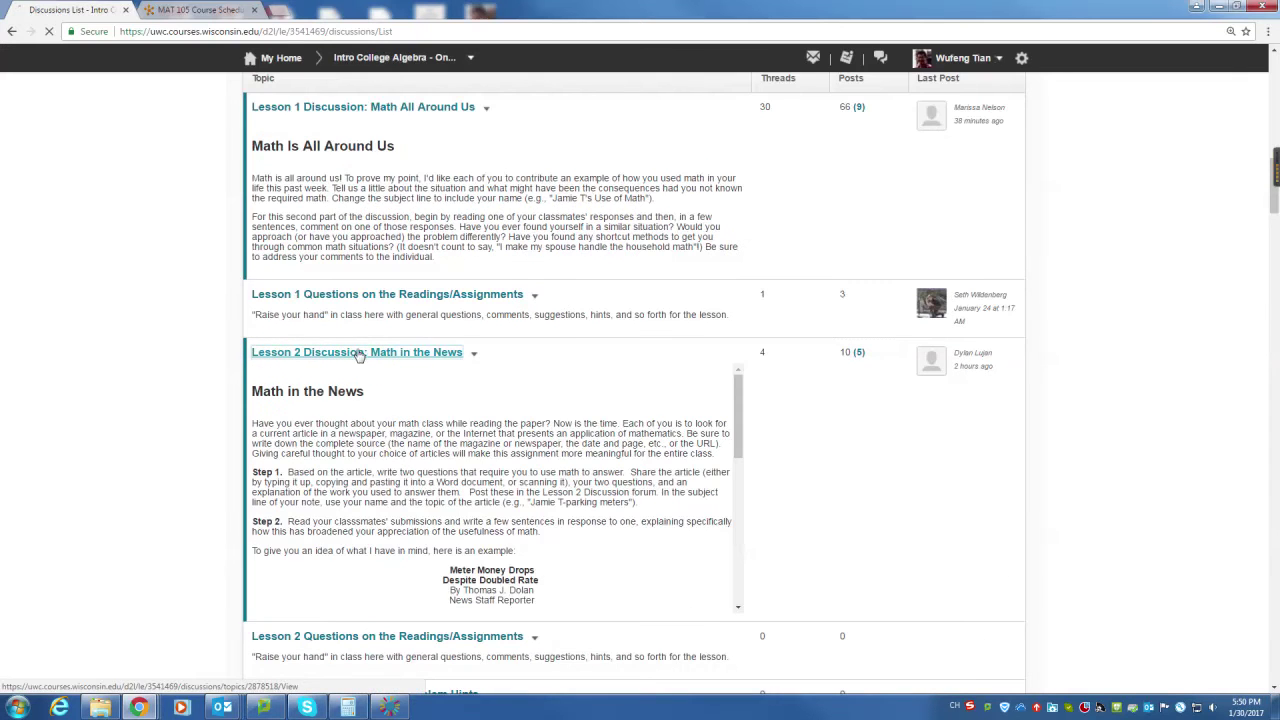
{"action": "scroll", "coordinate": [559, 380], "scroll_direction": "down", "scroll_amount": 10}
{"action": "scroll", "coordinate": [559, 380], "scroll_direction": "down", "scroll_amount": 3}
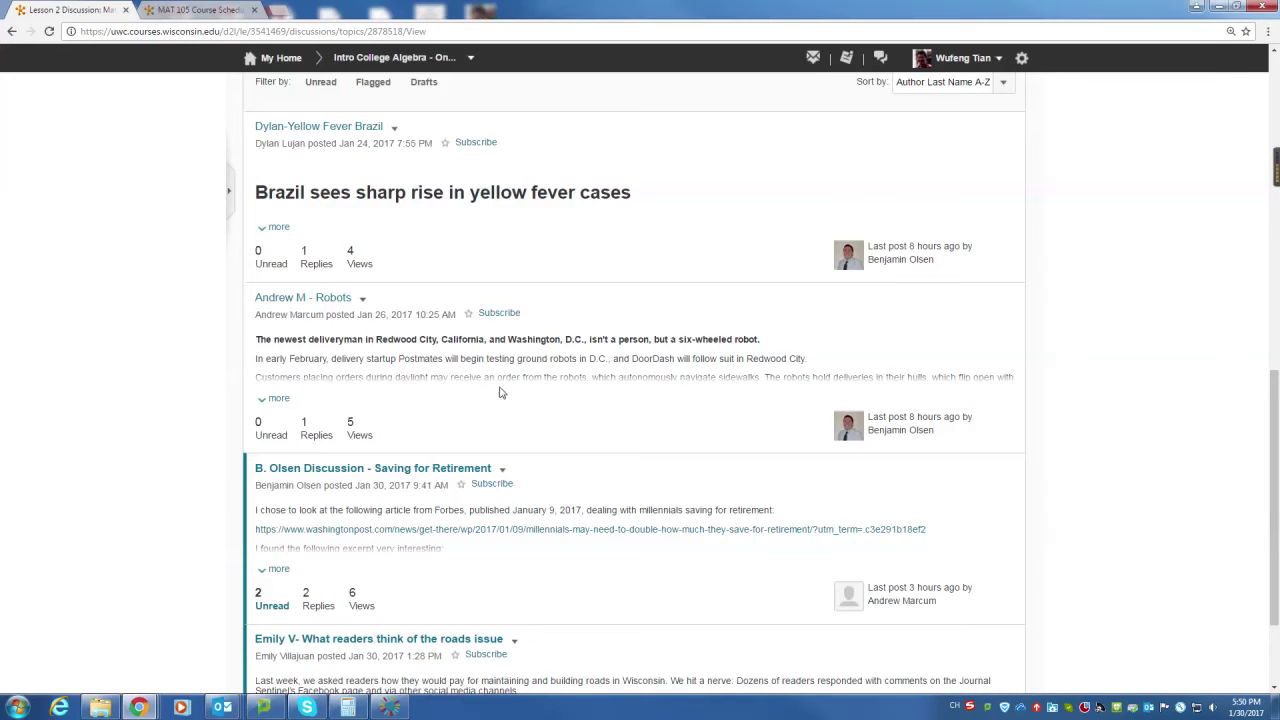
{"action": "scroll", "coordinate": [500, 391], "scroll_direction": "down", "scroll_amount": 3}
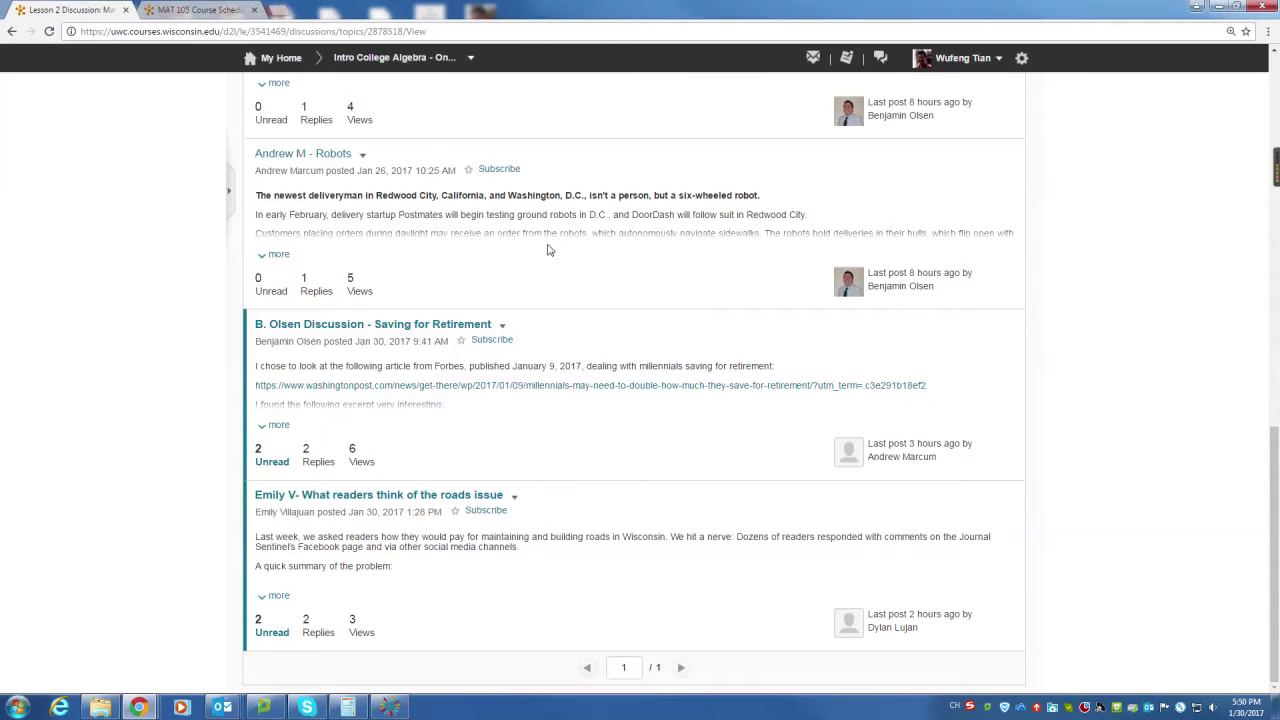
{"action": "scroll", "coordinate": [600, 270], "scroll_direction": "up", "scroll_amount": 15}
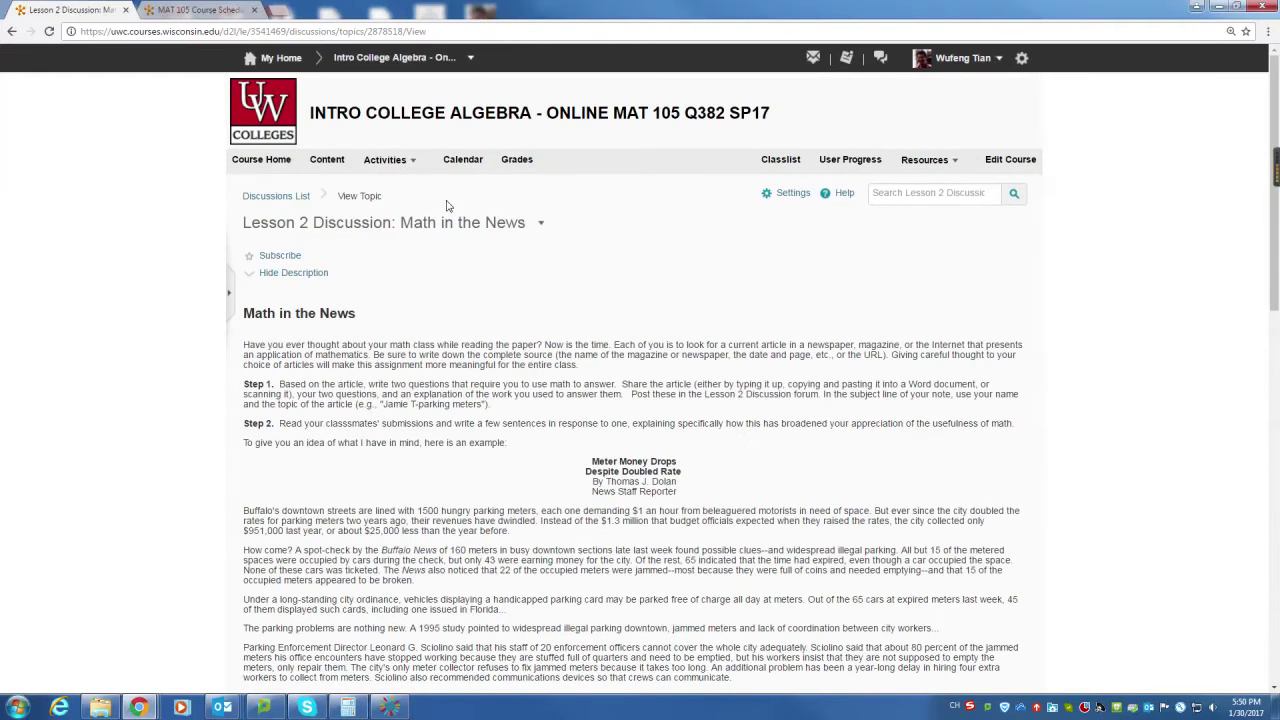
Go to the course homepage showing 15 unread posts and upcoming calendar events
{"action": "left_click", "coordinate": [402, 161]}
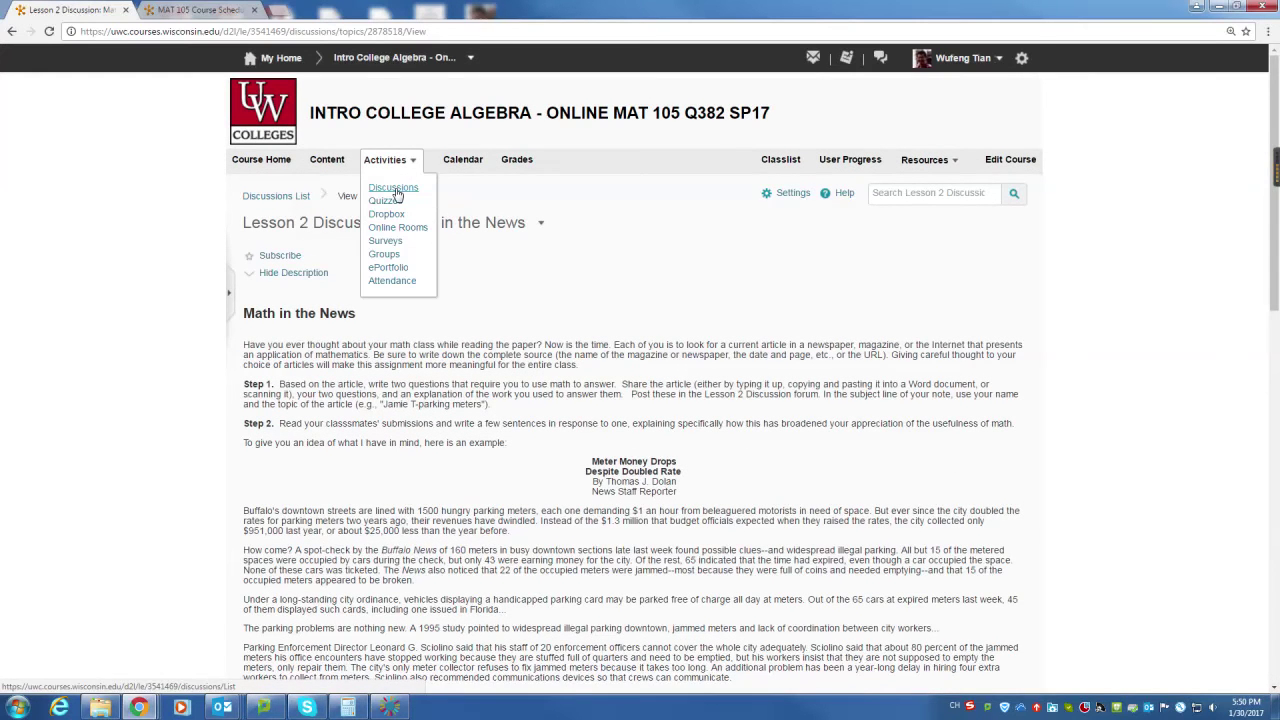
{"action": "scroll", "coordinate": [400, 199], "scroll_direction": "down", "scroll_amount": 1}
{"action": "scroll", "coordinate": [400, 199], "scroll_direction": "up", "scroll_amount": 1}
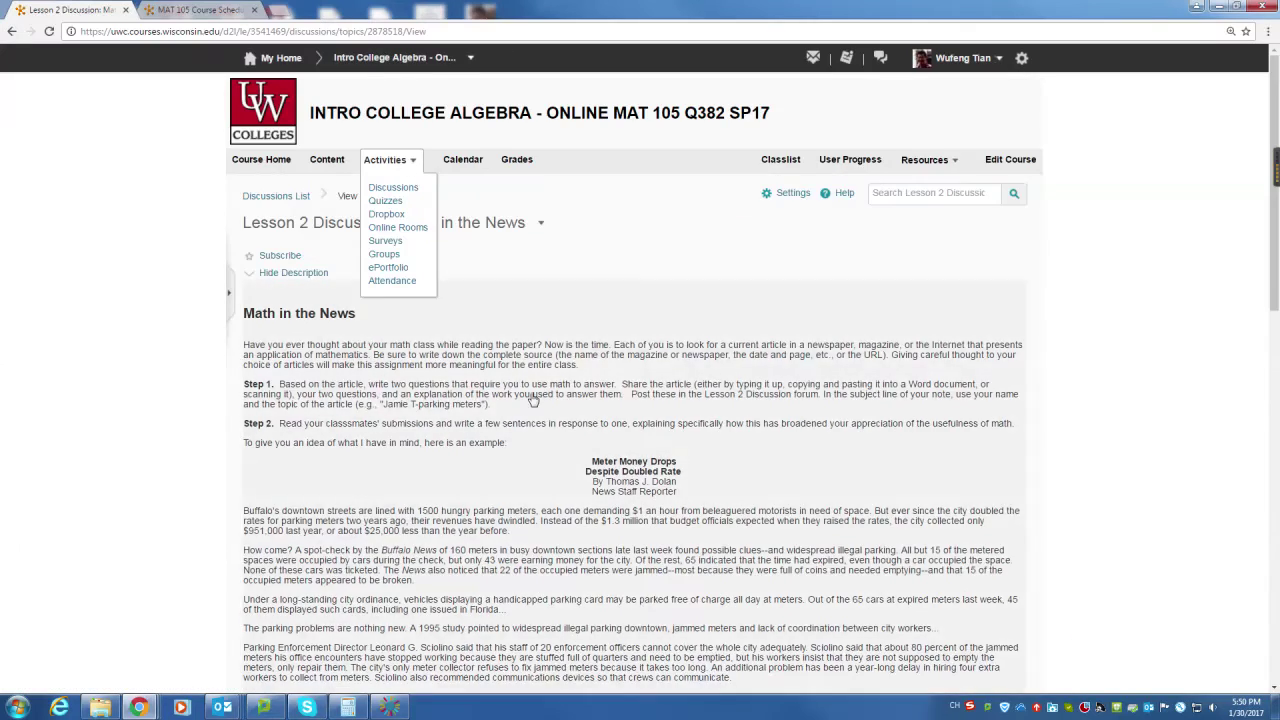
{"action": "scroll", "coordinate": [540, 420], "scroll_direction": "down", "scroll_amount": 10}
{"action": "scroll", "coordinate": [440, 423], "scroll_direction": "up", "scroll_amount": 10}
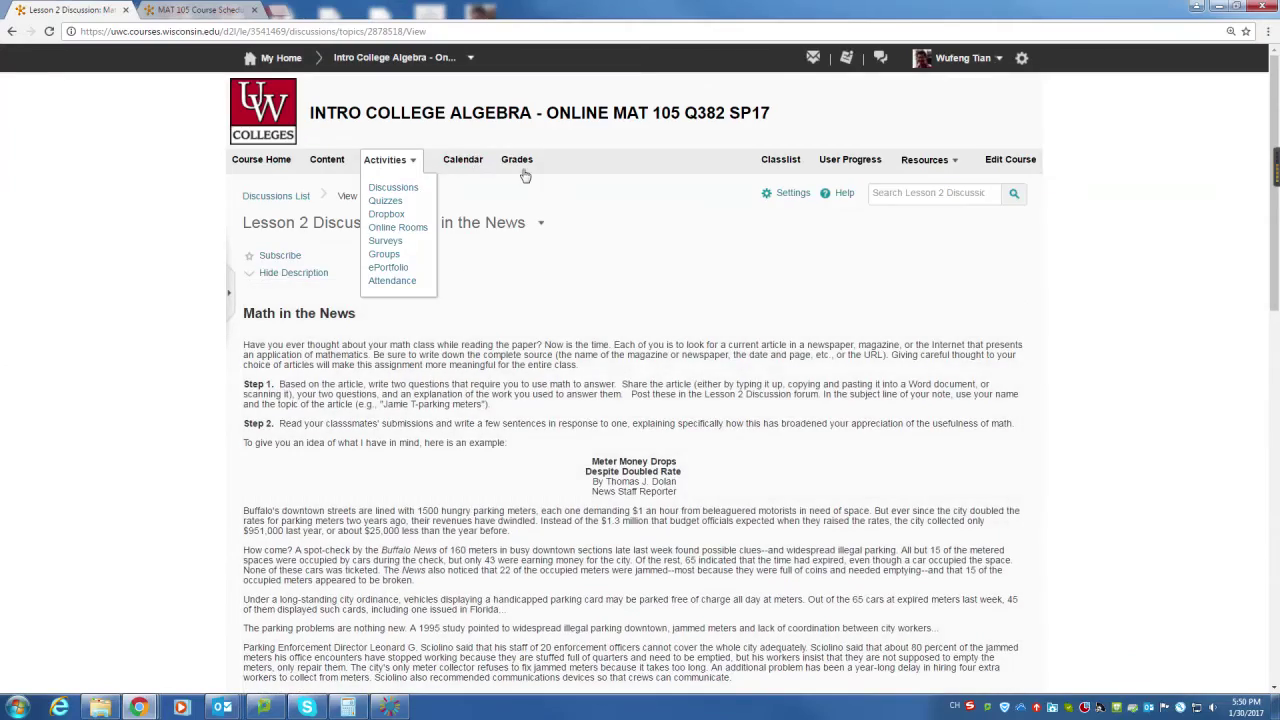
{"action": "left_click", "coordinate": [272, 162]}
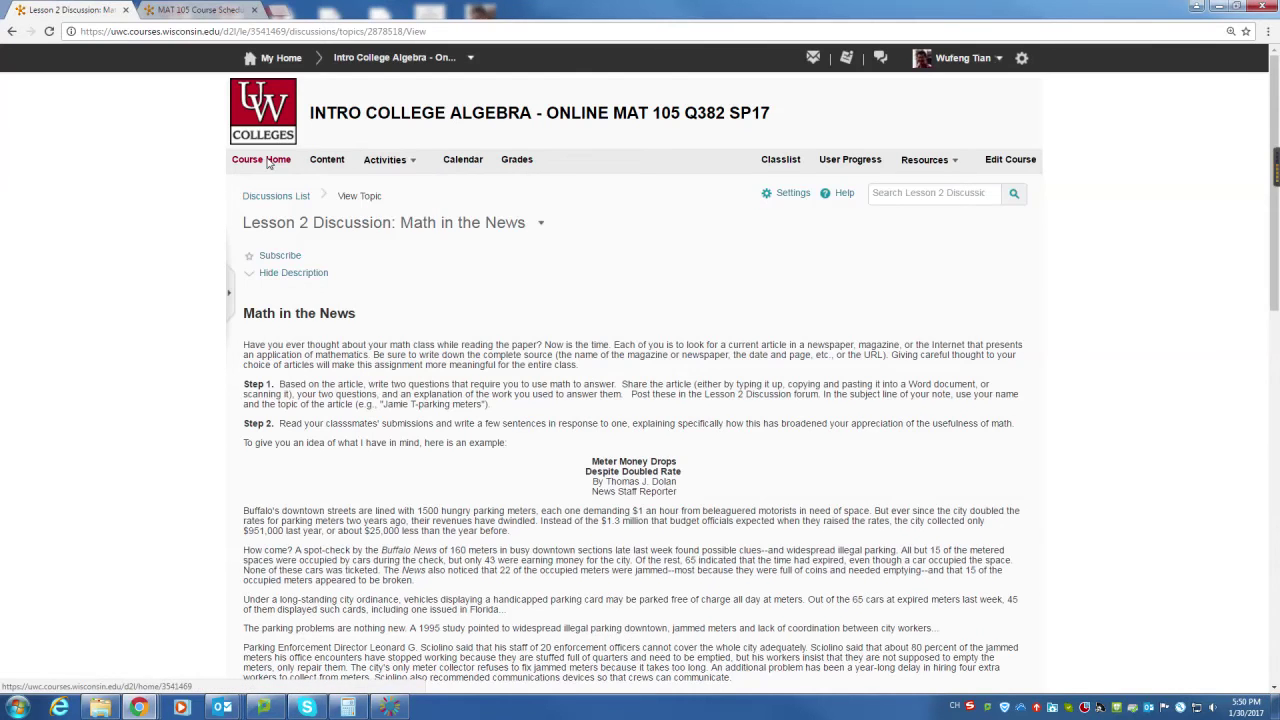
{"action": "scroll", "coordinate": [829, 345], "scroll_direction": "down", "scroll_amount": 4}
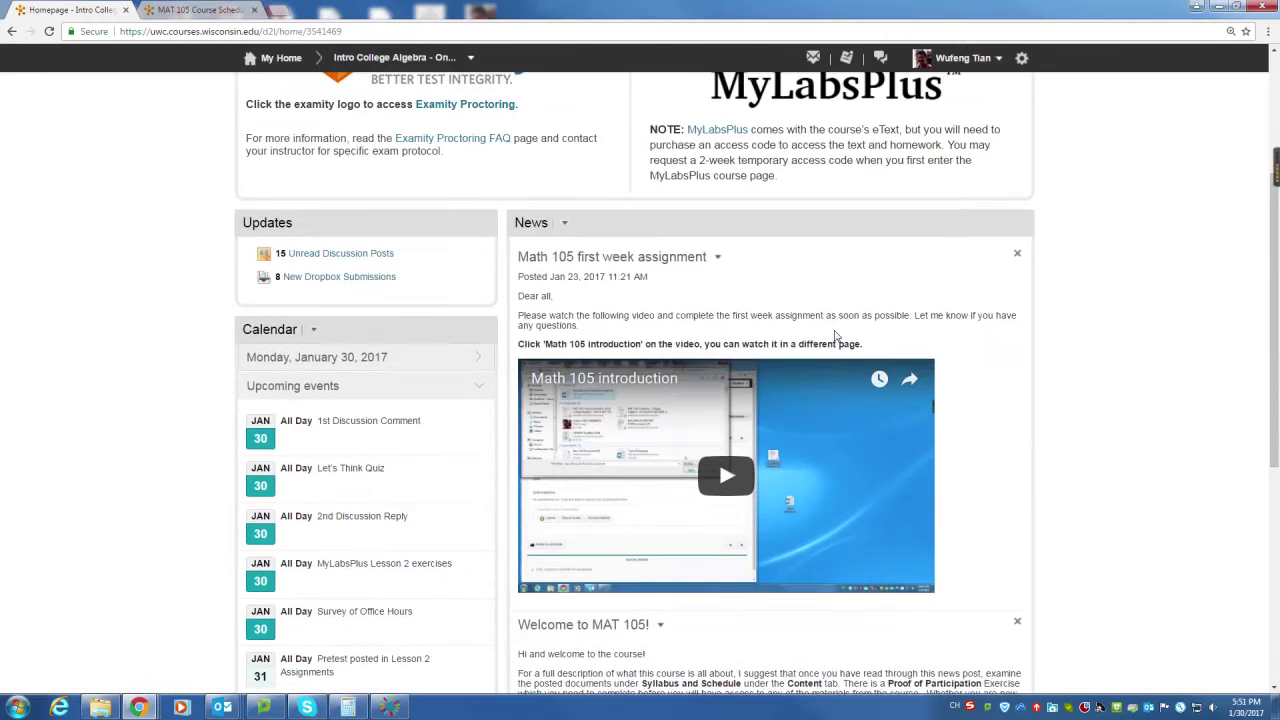
Launch MyLabsPlus from the course homepage, close the schedule tab, and open the Lesson 2 homework
{"action": "scroll", "coordinate": [833, 330], "scroll_direction": "up", "scroll_amount": 4}
{"action": "left_click", "coordinate": [837, 320]}
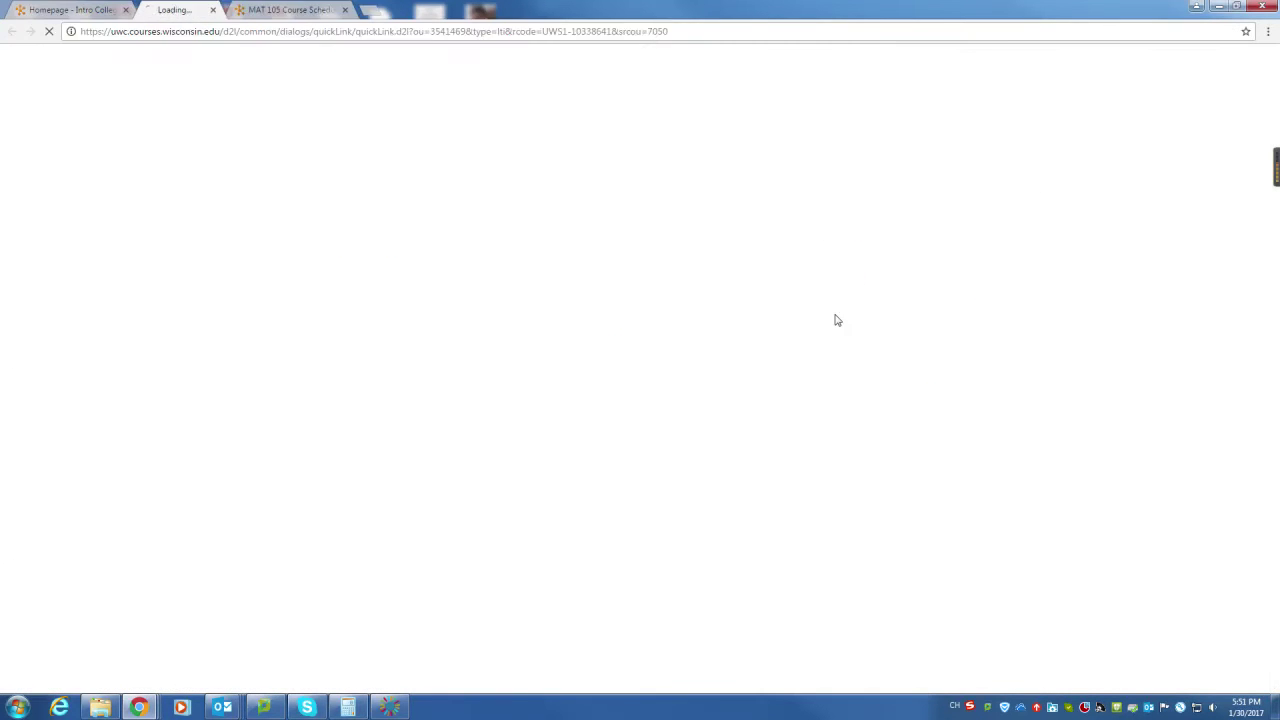
{"action": "left_click", "coordinate": [365, 10]}
{"action": "left_click", "coordinate": [384, 10]}
{"action": "left_click", "coordinate": [70, 10]}
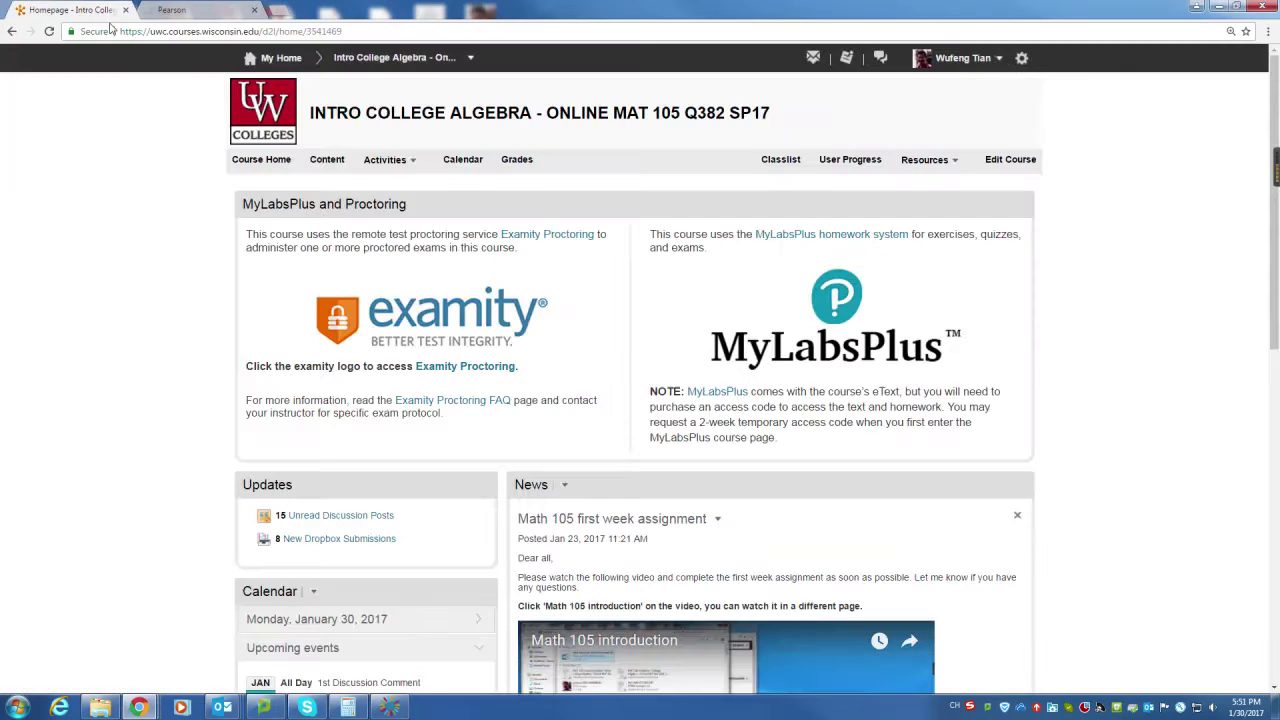
{"action": "left_click", "coordinate": [195, 10]}
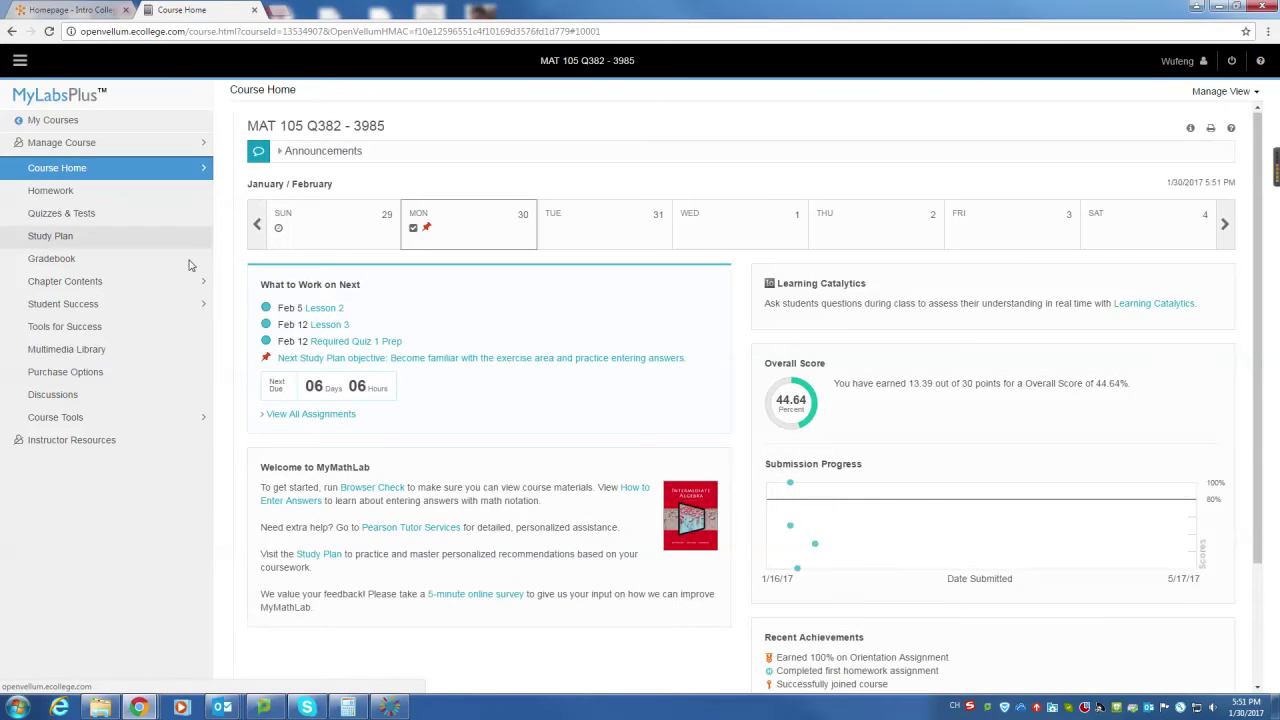
{"action": "left_click", "coordinate": [119, 195]}
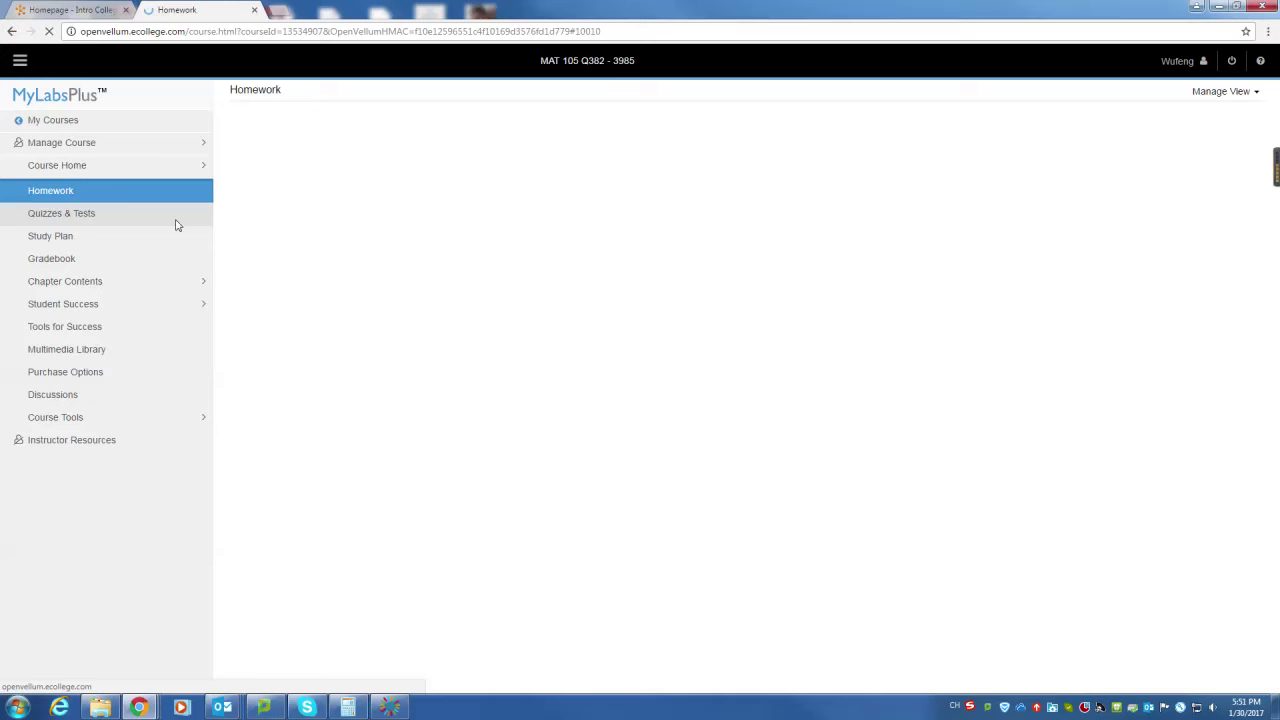
{"action": "left_click", "coordinate": [362, 362]}
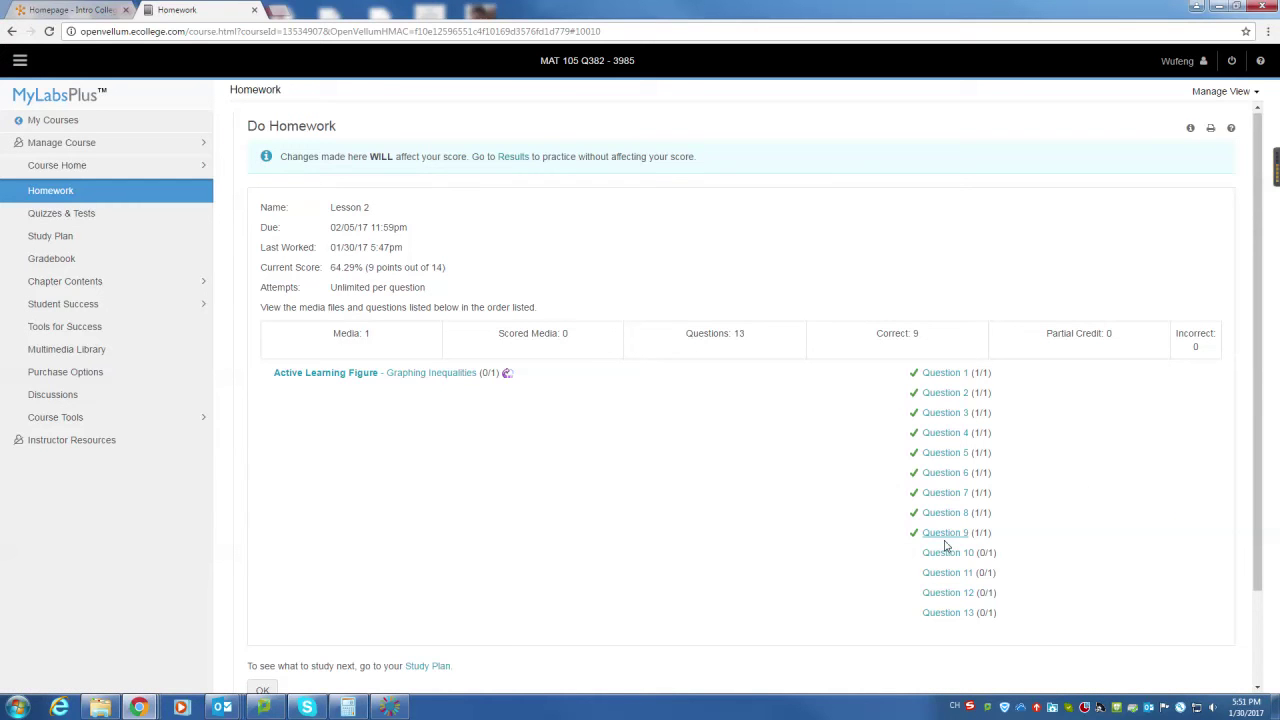
Answer question 1 (R.3.15) with 8/125 and advance to question 2
{"action": "left_click", "coordinate": [943, 374]}
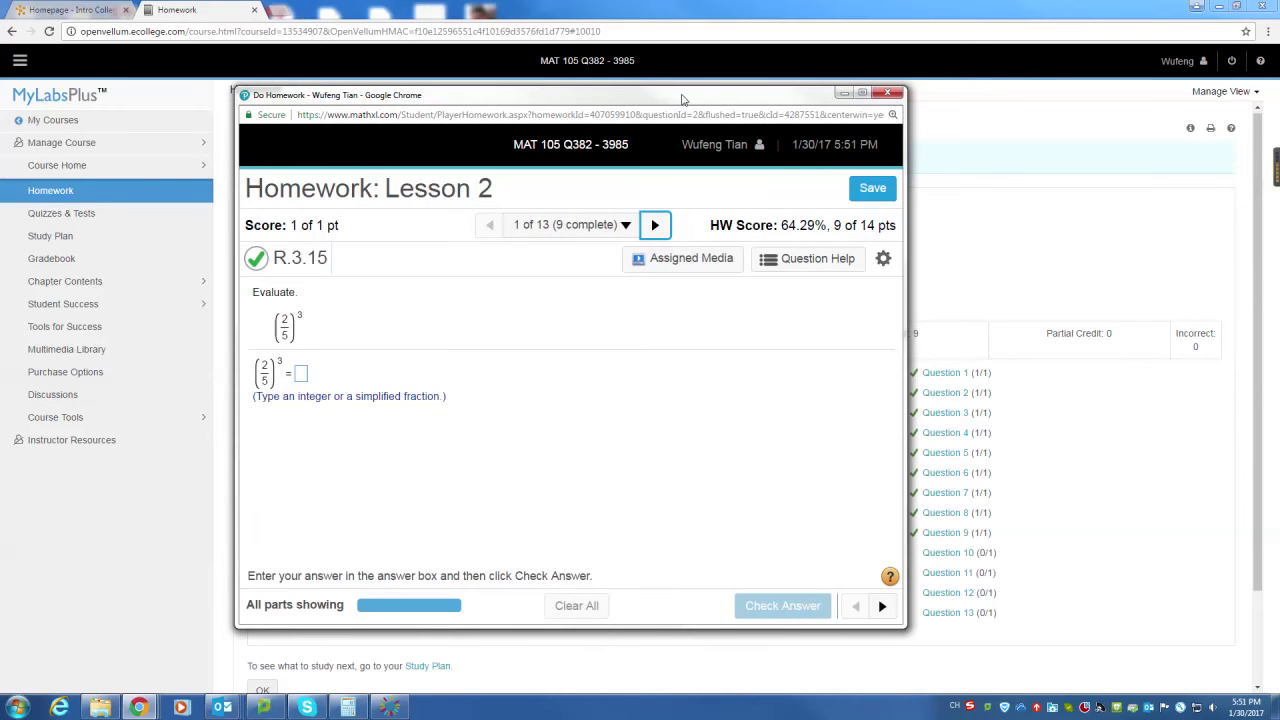
{"action": "left_click", "coordinate": [159, 340]}
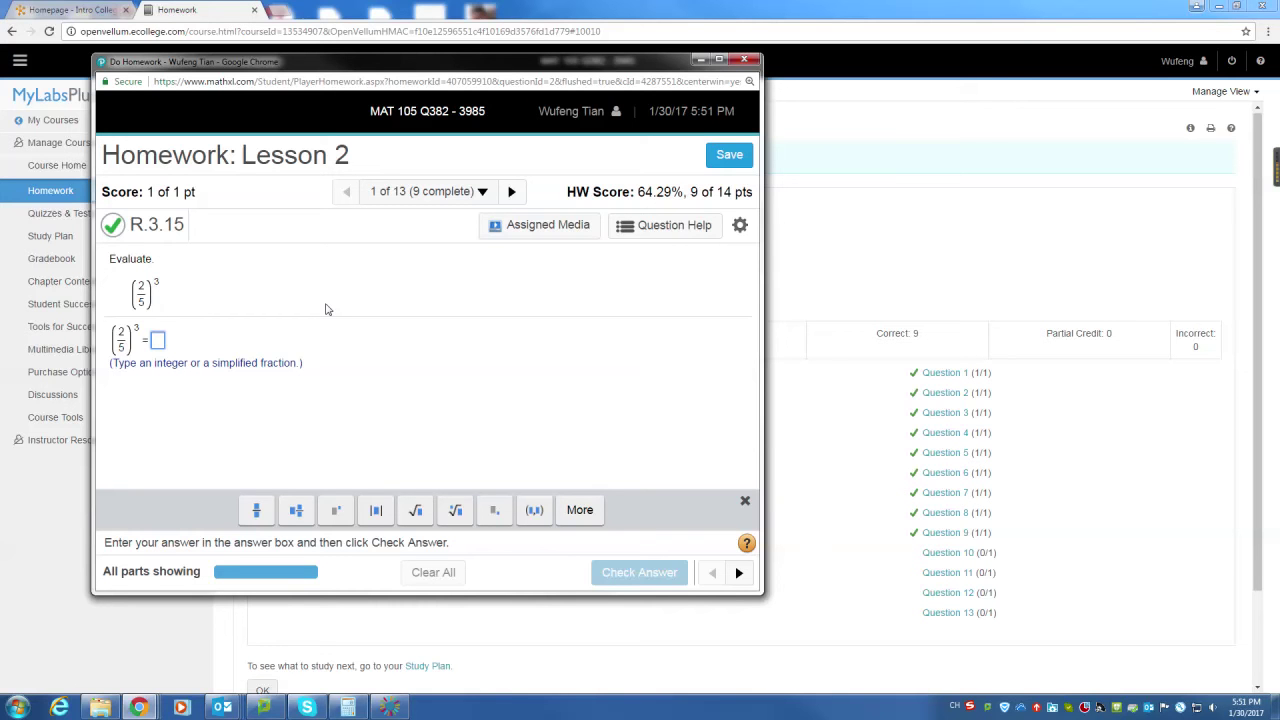
{"action": "type", "text": "8/"}
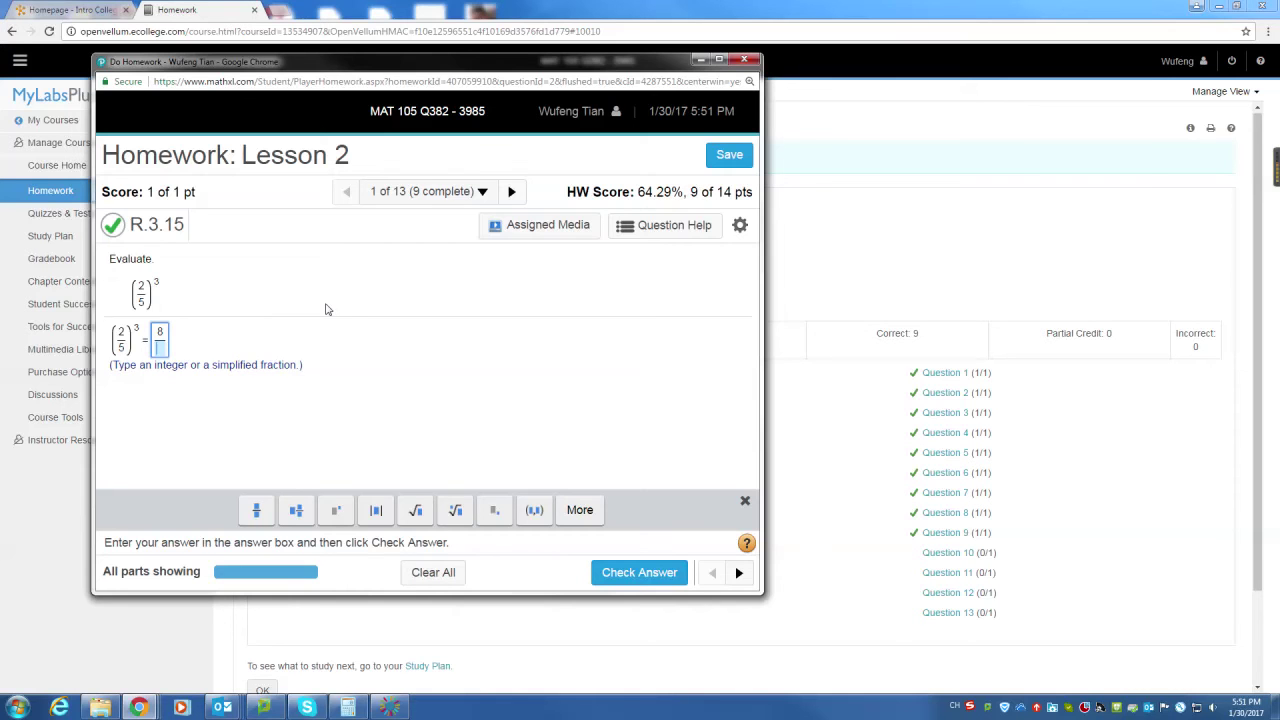
{"action": "type", "text": "125"}
{"action": "key", "text": "Return"}
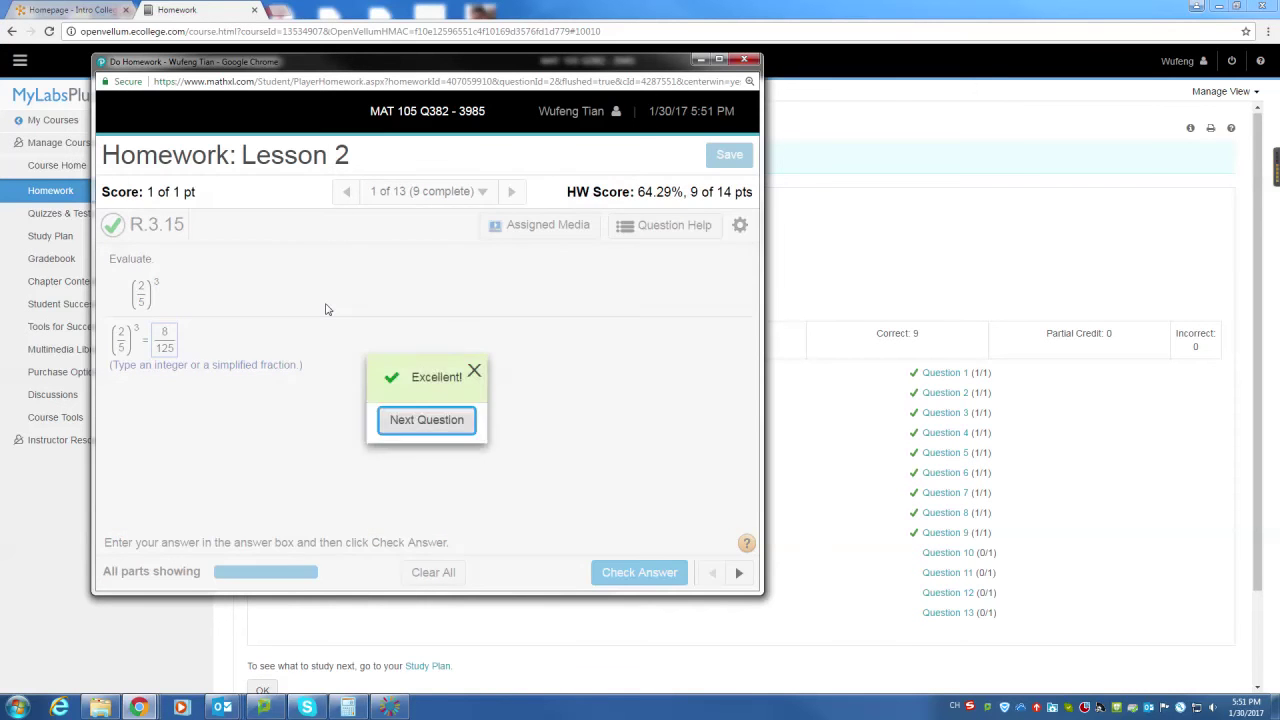
{"action": "key", "text": "Return"}
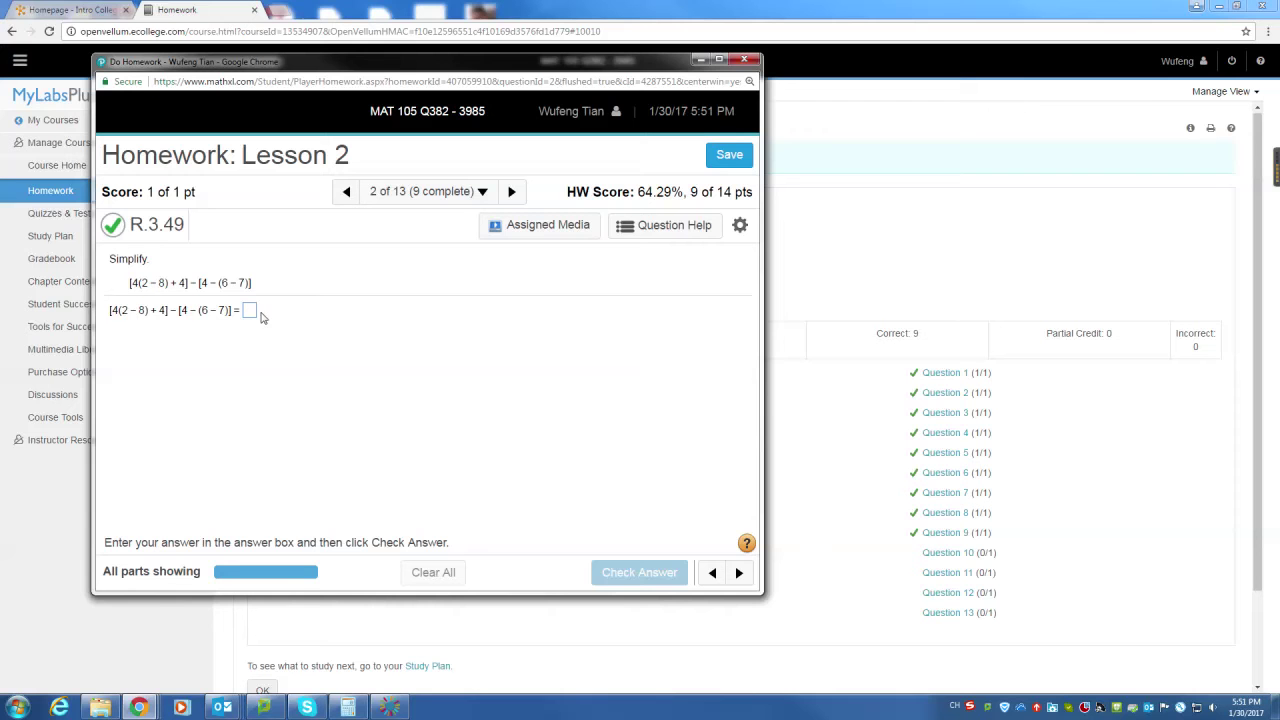
Evaluate R.3.49 in Calculator: -24 + 4 = -20, stored in memory, then minus 5 gives -25
{"action": "left_click", "coordinate": [251, 312]}
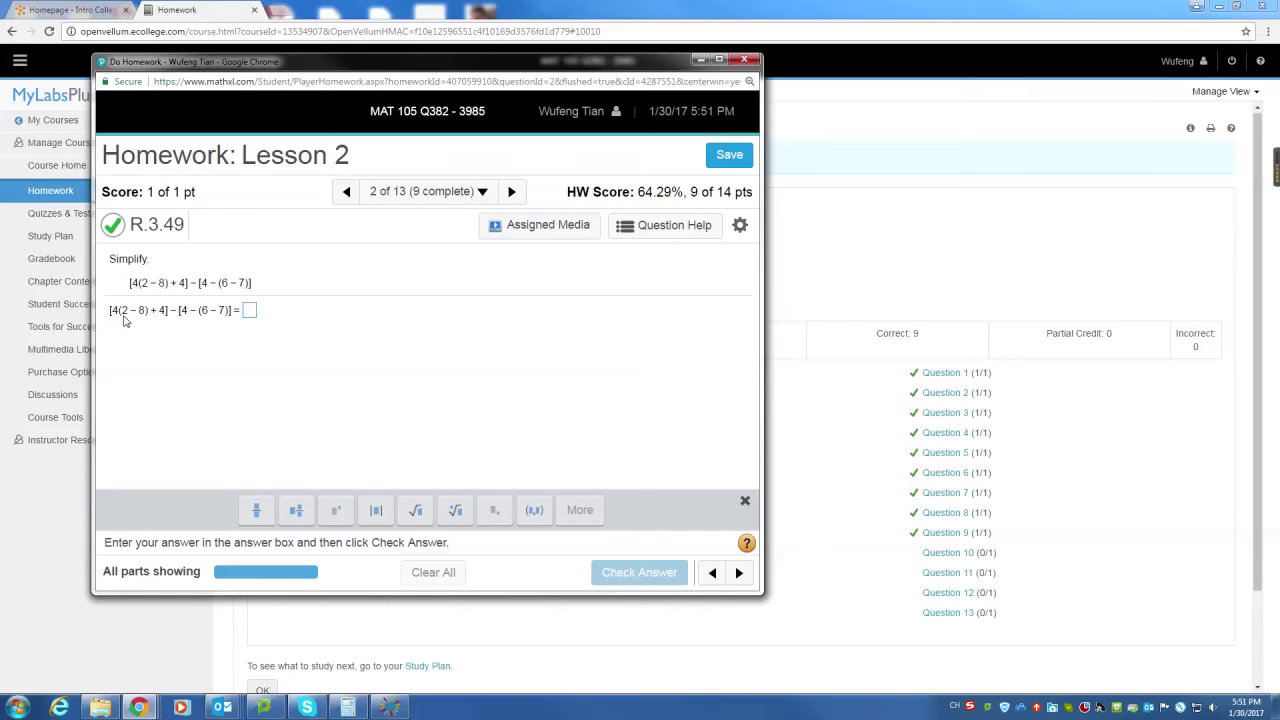
{"action": "left_click", "coordinate": [348, 707]}
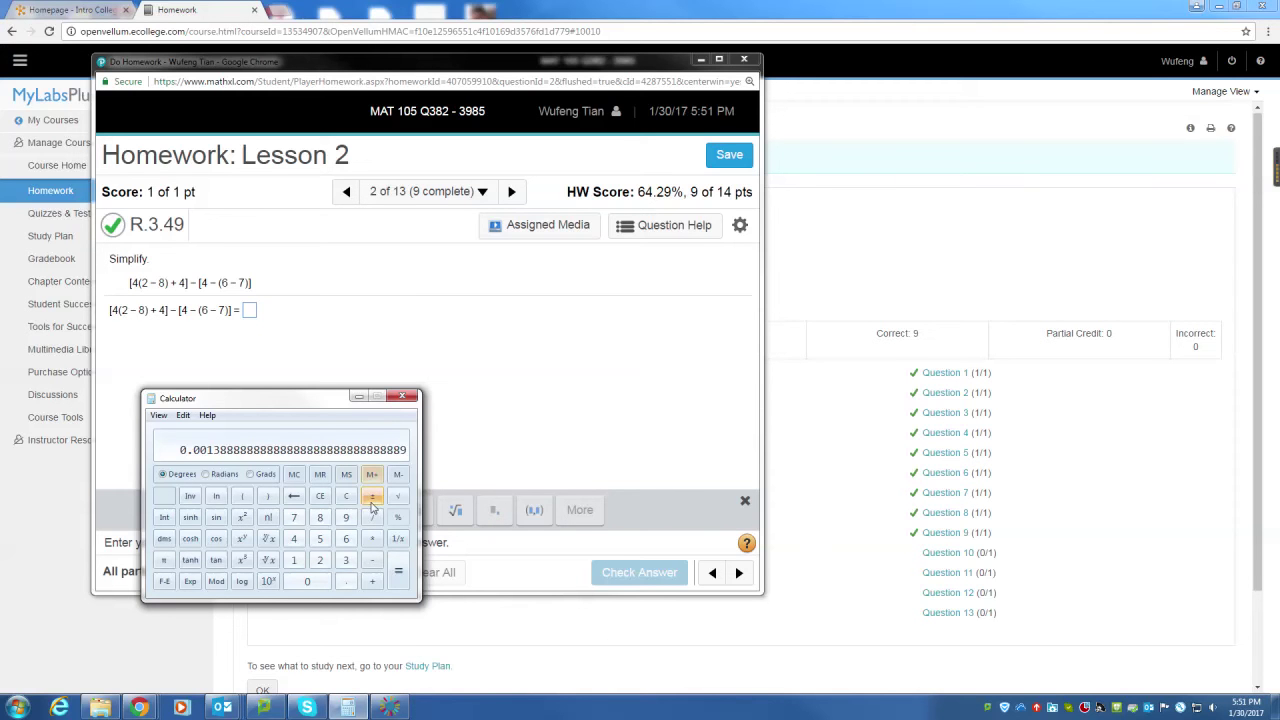
{"action": "left_click", "coordinate": [347, 497]}
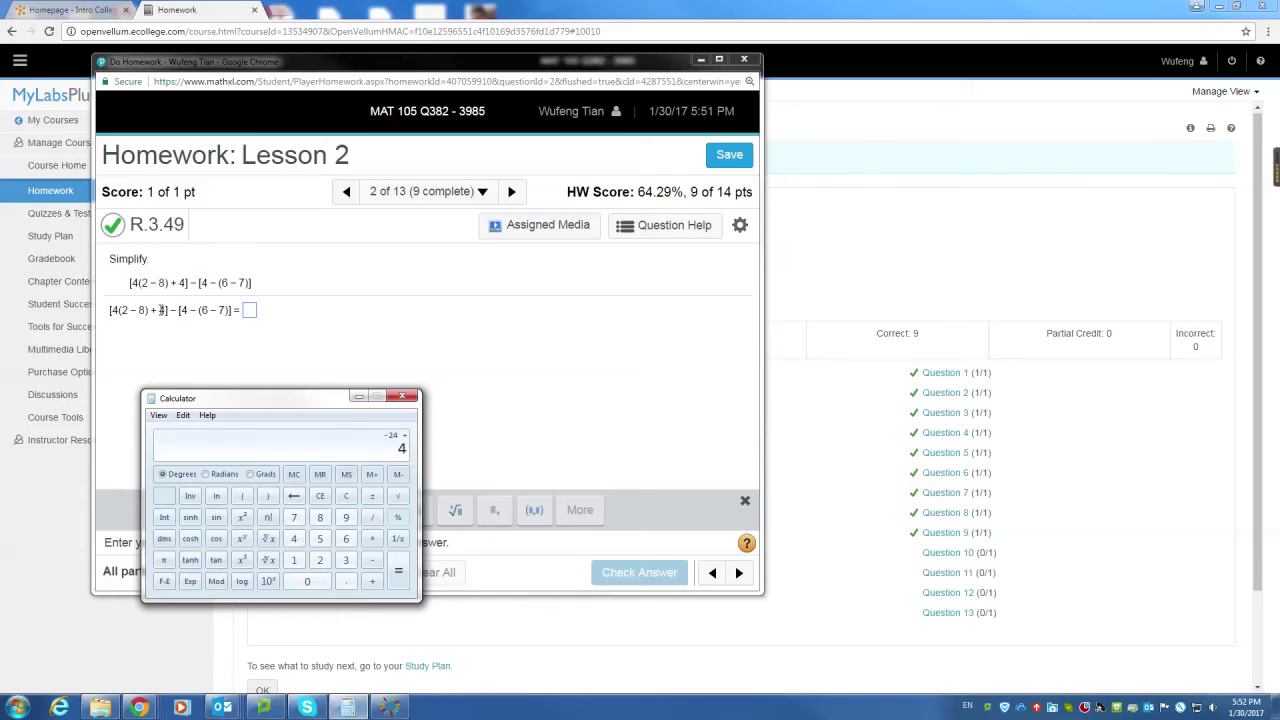
{"action": "key", "text": "Return"}
{"action": "left_click", "coordinate": [346, 474]}
{"action": "left_click", "coordinate": [346, 496]}
{"action": "left_click", "coordinate": [200, 311]}
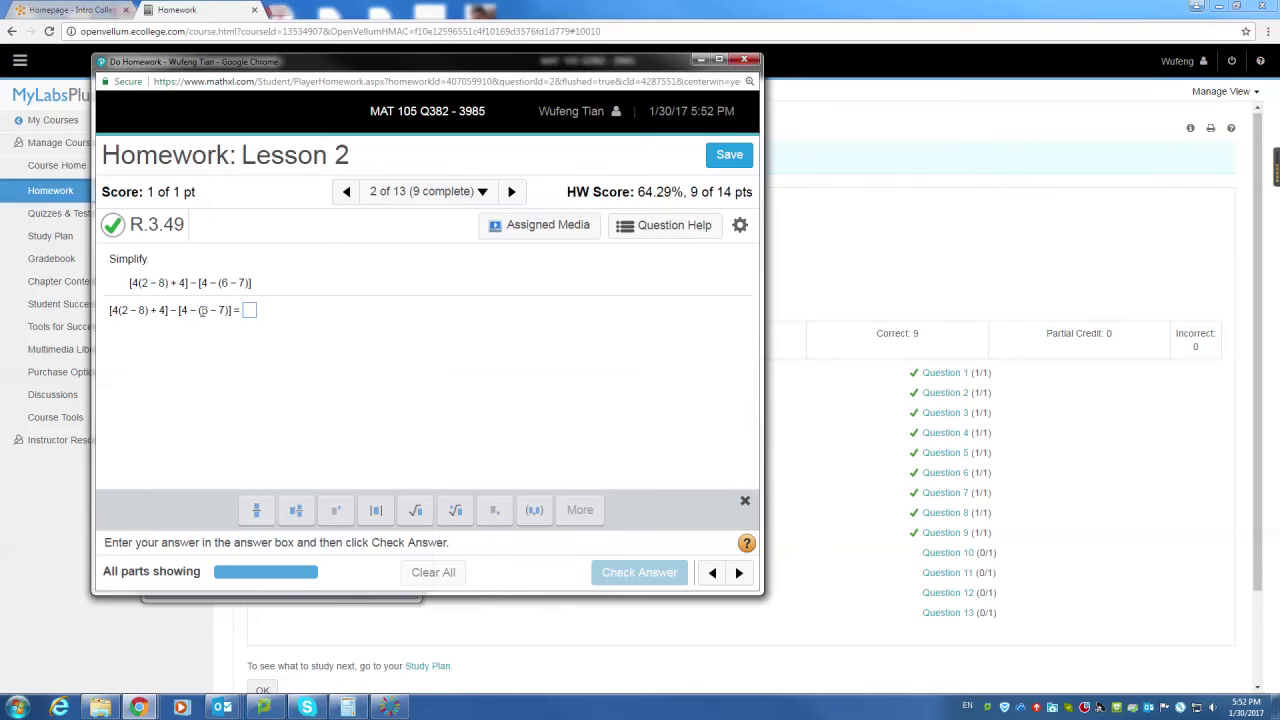
{"action": "key", "text": "alt+Tab"}
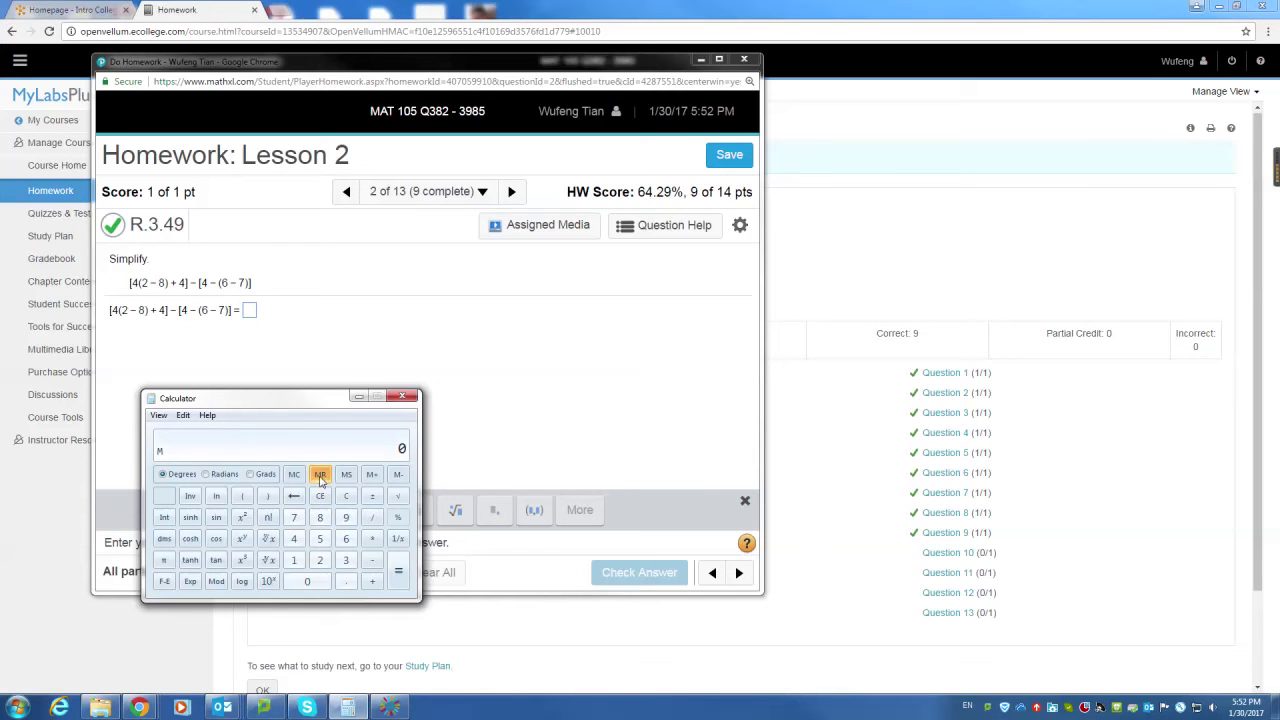
{"action": "left_click", "coordinate": [320, 474]}
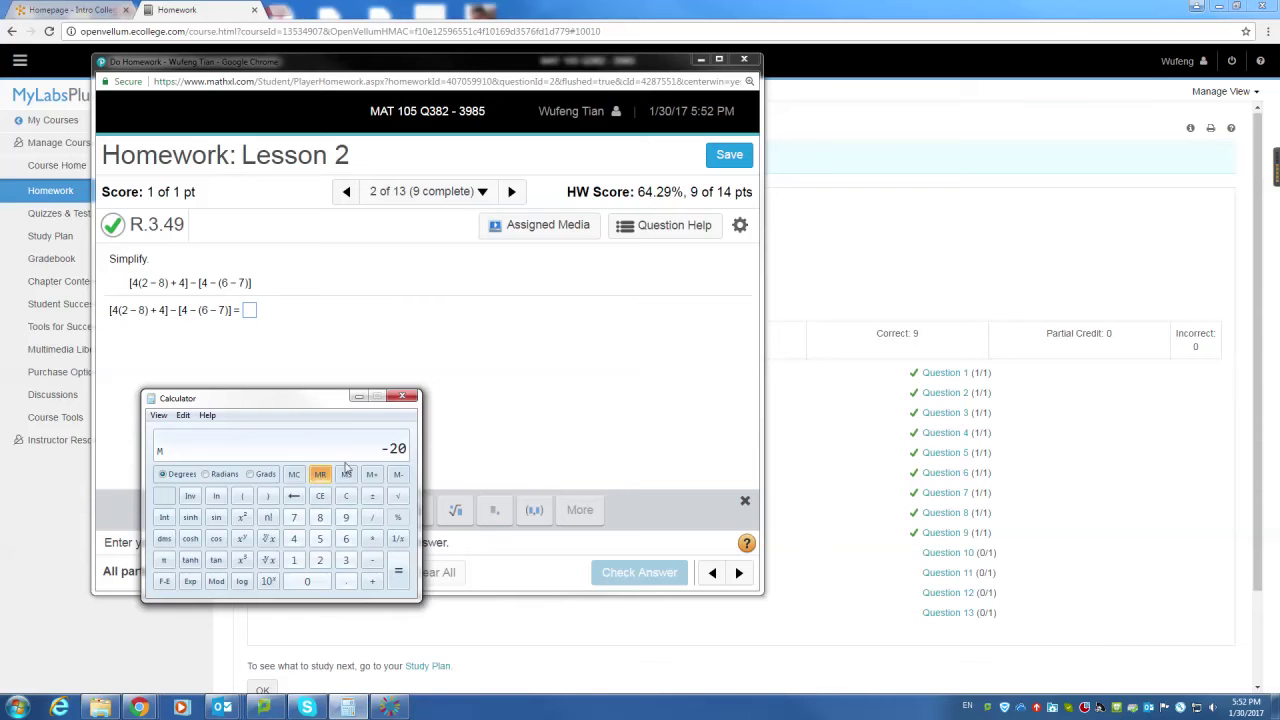
{"action": "left_click", "coordinate": [370, 562]}
{"action": "left_click", "coordinate": [320, 538]}
{"action": "left_click", "coordinate": [398, 570]}
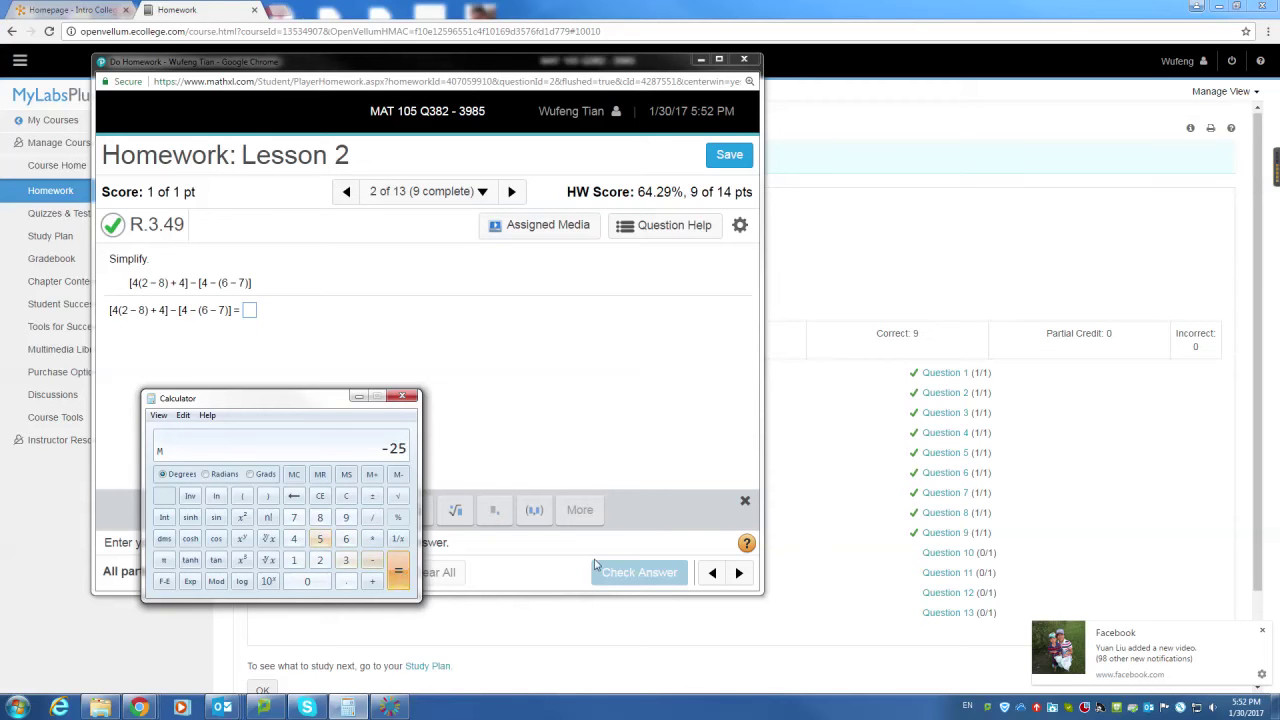
Enter -25 as question 2's answer and move on to question 3
{"action": "left_click", "coordinate": [1262, 631]}
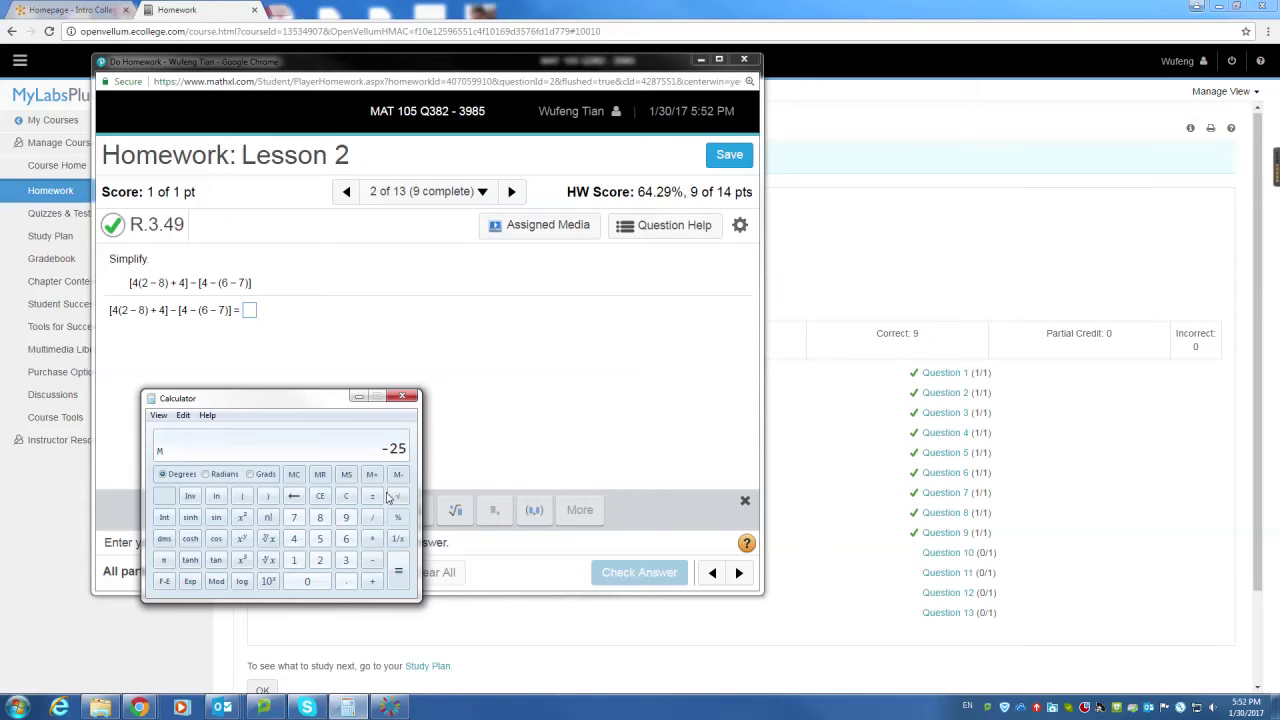
{"action": "left_click", "coordinate": [251, 311]}
{"action": "type", "text": "-25"}
{"action": "key", "text": "Return"}
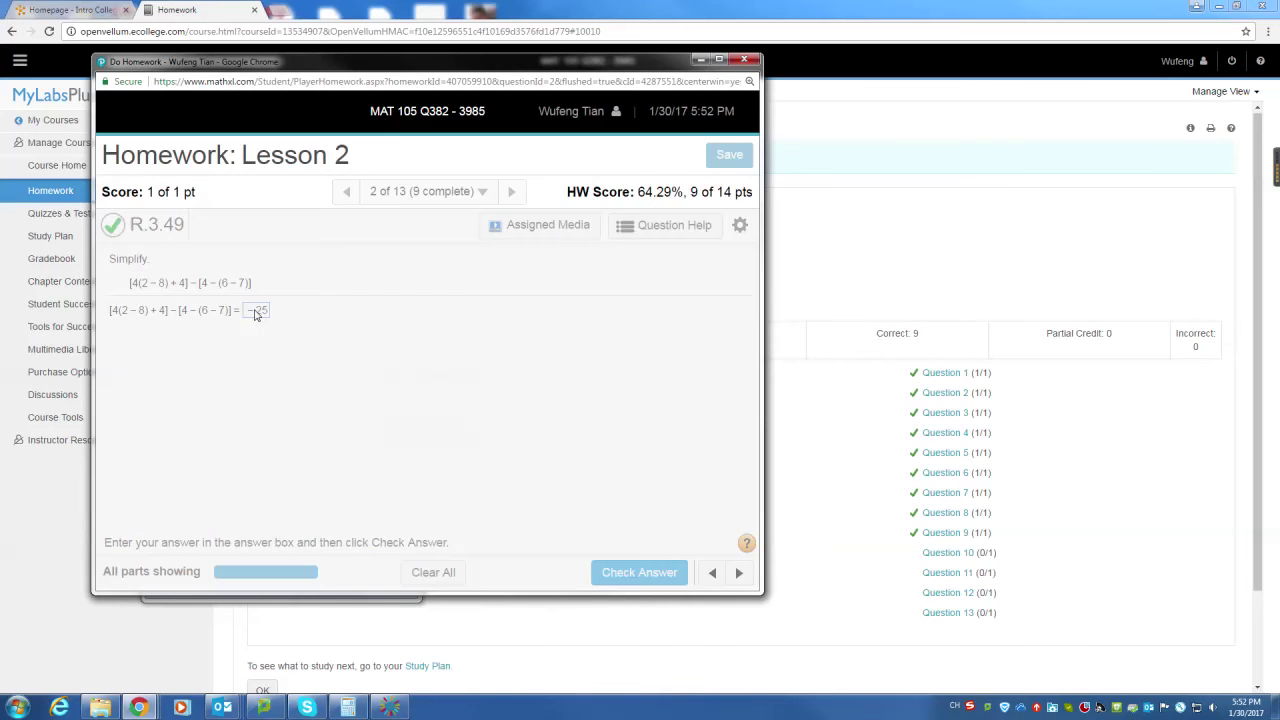
{"action": "left_click", "coordinate": [423, 420]}
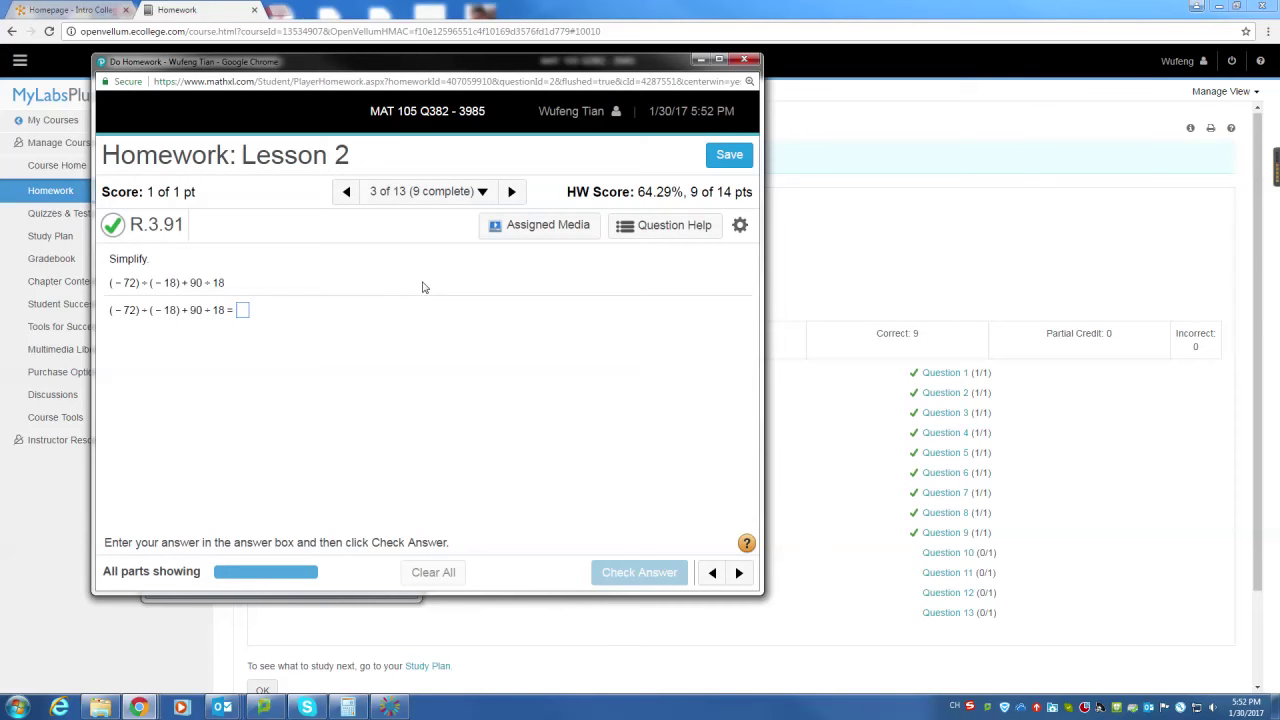
Answer question 3 (R.3.91) with 9
{"action": "left_click", "coordinate": [242, 310]}
{"action": "type", "text": "4"}
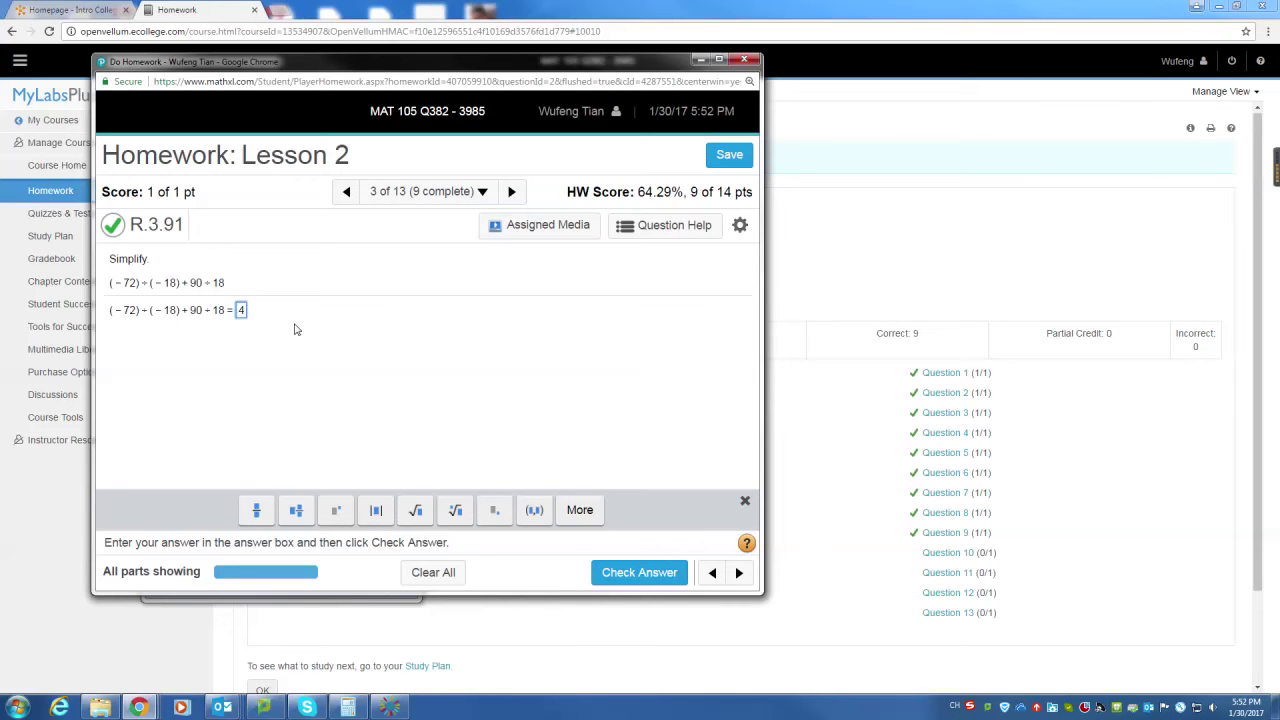
{"action": "type", "text": "+5"}
{"action": "key", "text": "BackSpace"}
{"action": "key", "text": "BackSpace"}
{"action": "key", "text": "BackSpace"}
{"action": "type", "text": "9"}
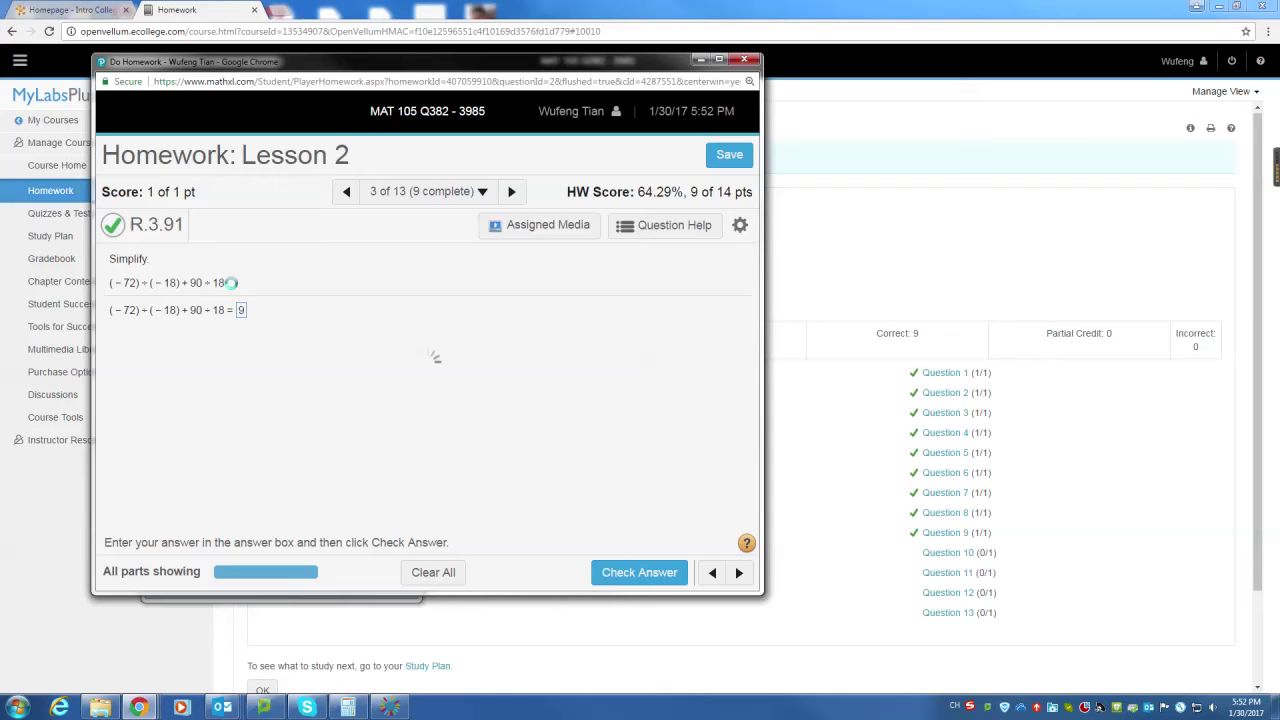
{"action": "key", "text": "Return"}
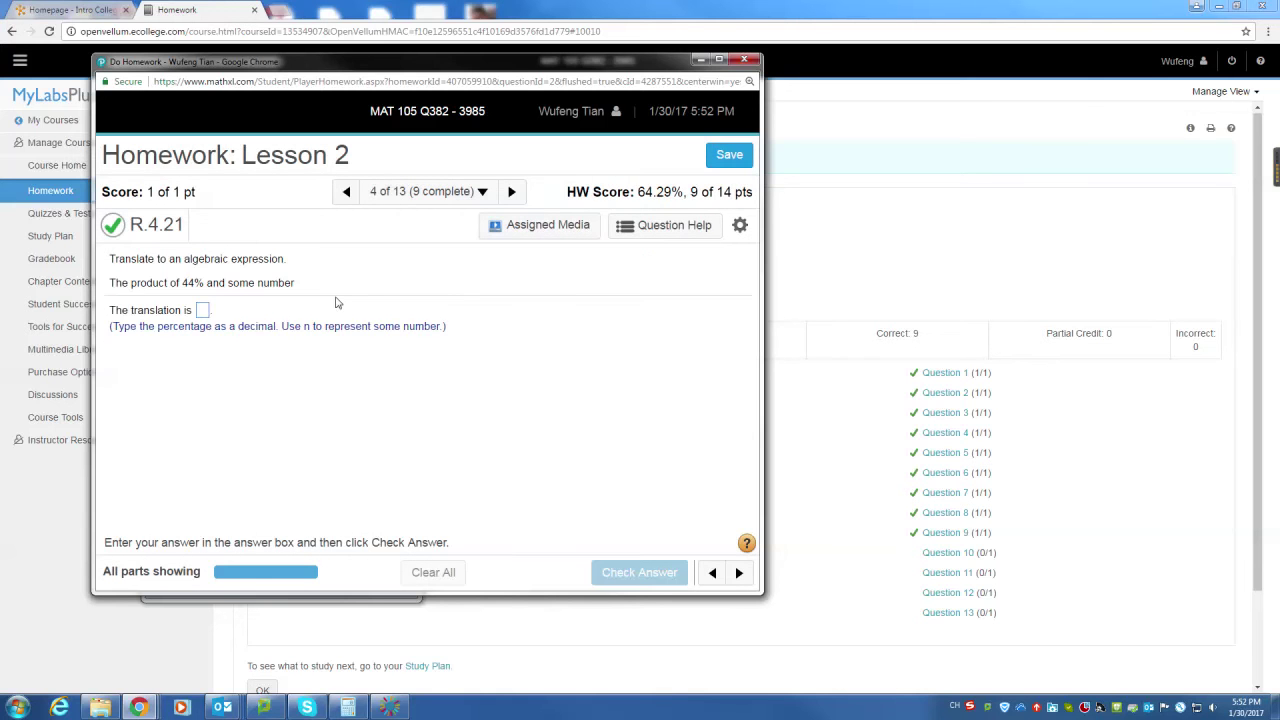
Compute 44/100 in Calculator and answer question 4 with 0.44n
{"action": "left_click", "coordinate": [204, 311]}
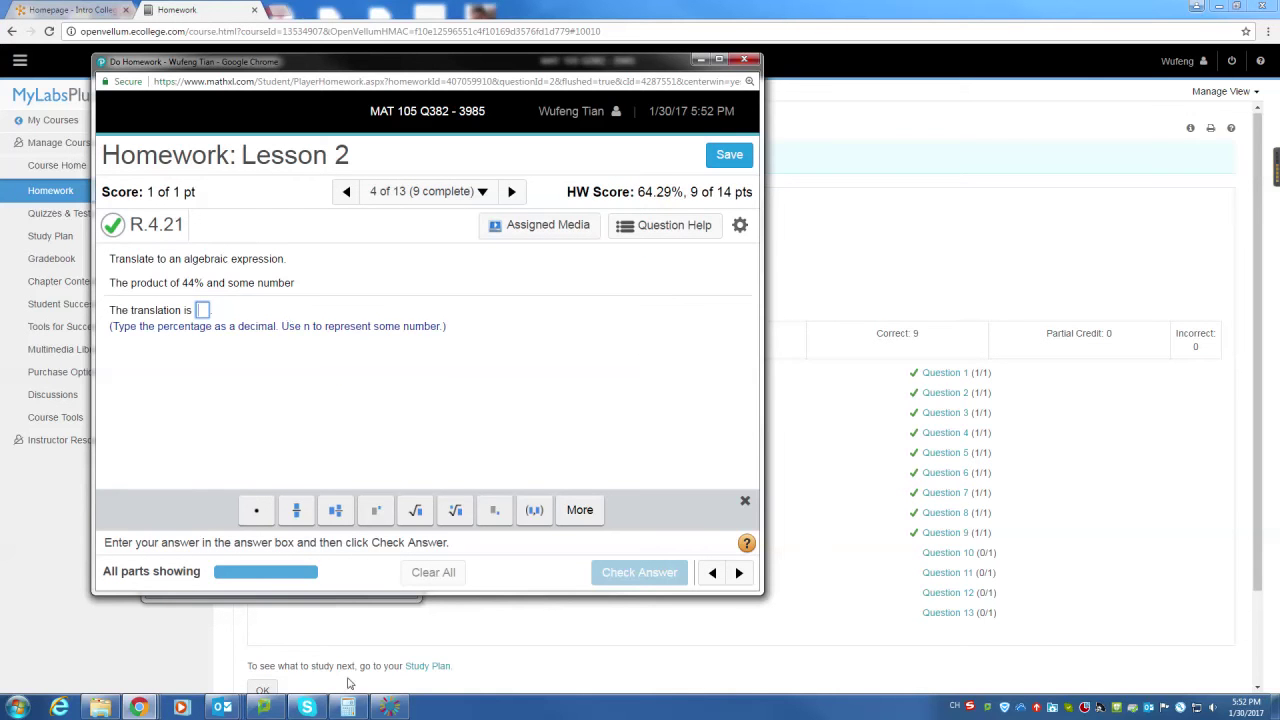
{"action": "left_click", "coordinate": [348, 707]}
{"action": "type", "text": "4"}
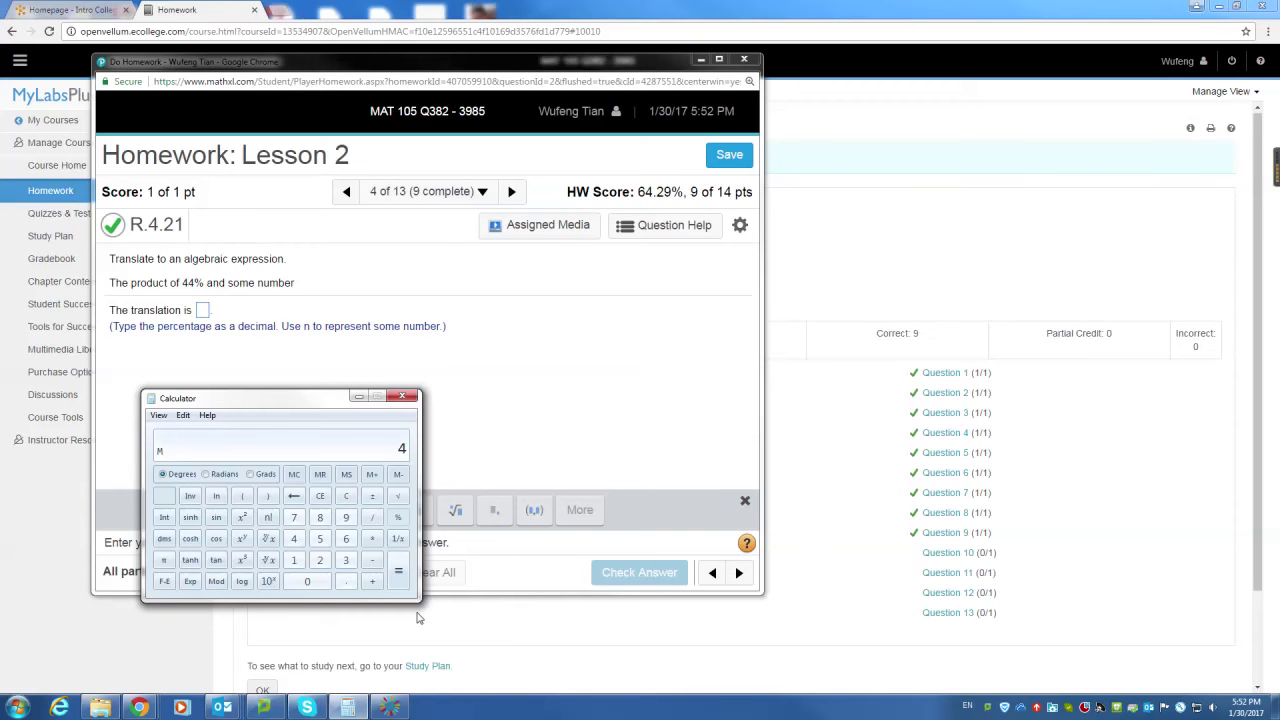
{"action": "type", "text": "100"}
{"action": "key", "text": "Return"}
{"action": "left_click", "coordinate": [202, 310]}
{"action": "type", "text": "0.44"}
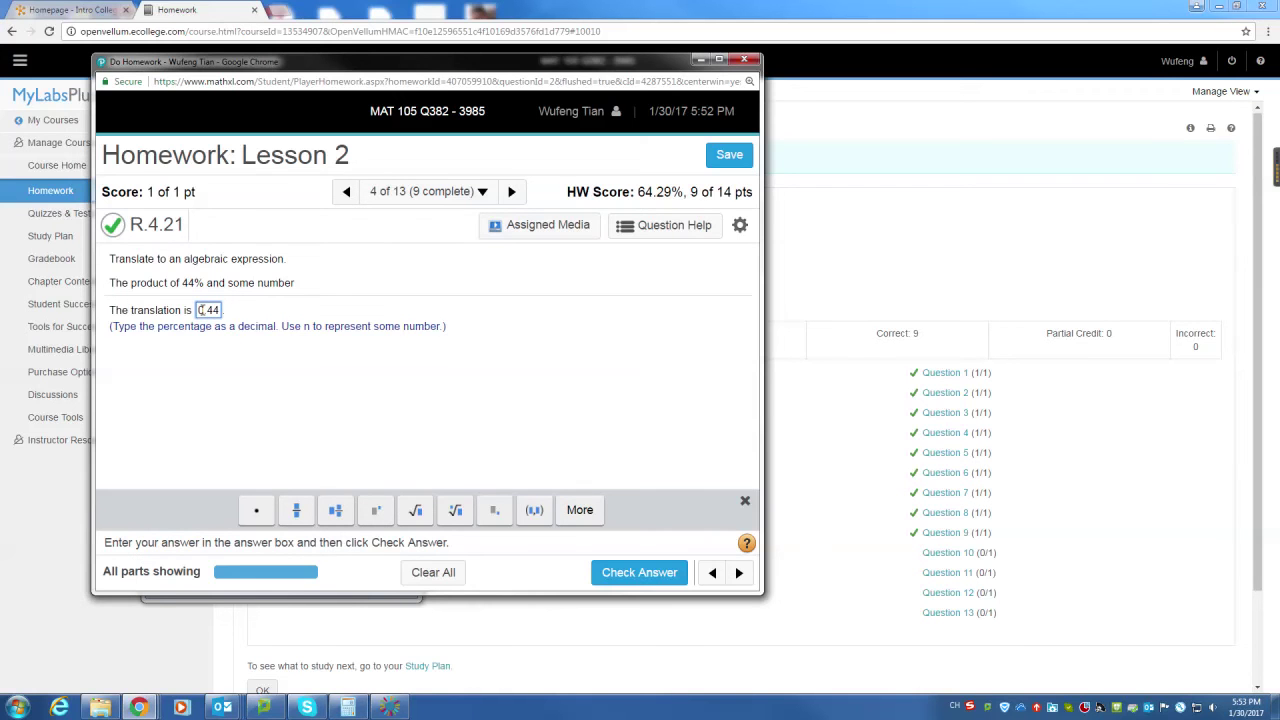
{"action": "type", "text": "n"}
{"action": "left_click", "coordinate": [635, 570]}
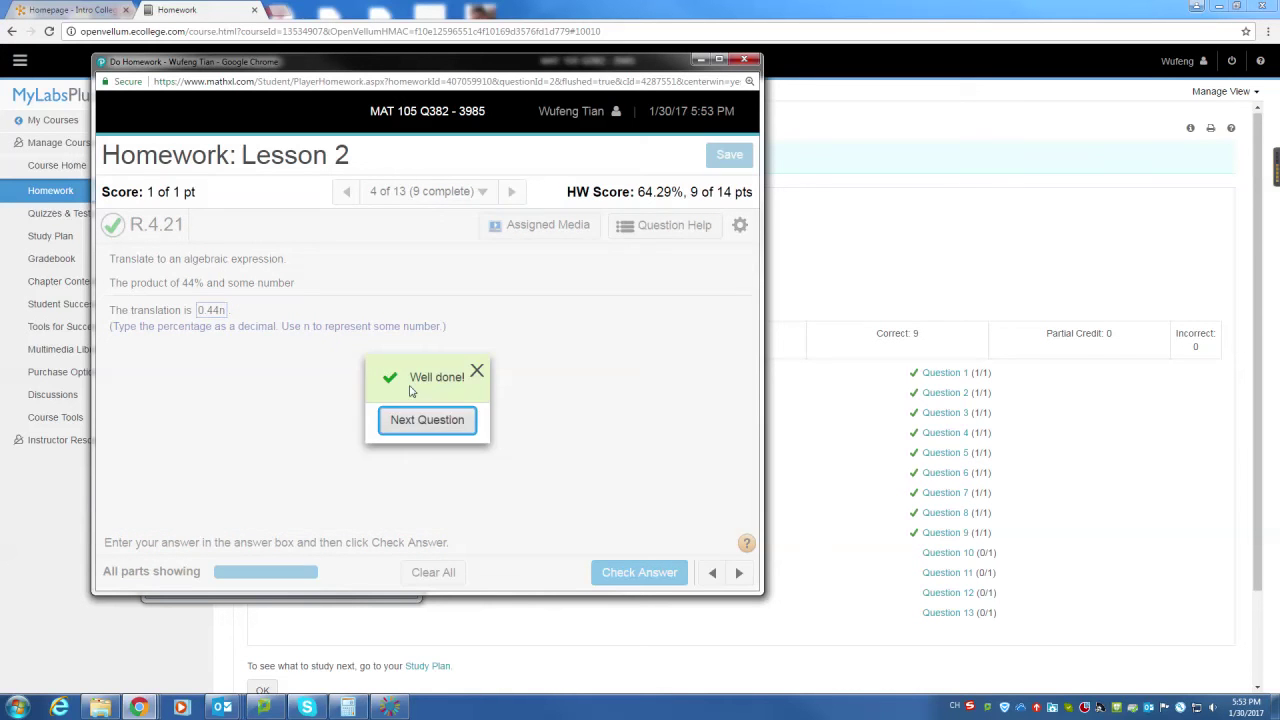
{"action": "left_click", "coordinate": [417, 418]}
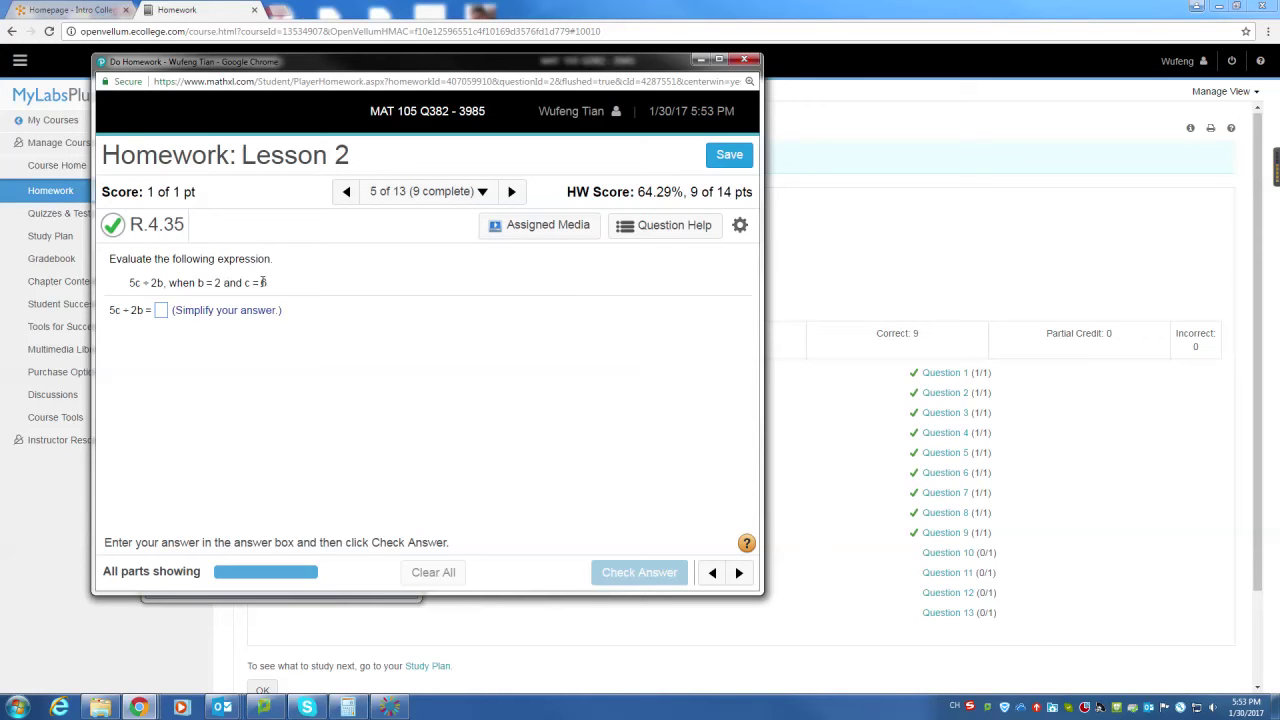
Answer question 5 (R.4.35) with 30 and load question 6
{"action": "left_click", "coordinate": [162, 311]}
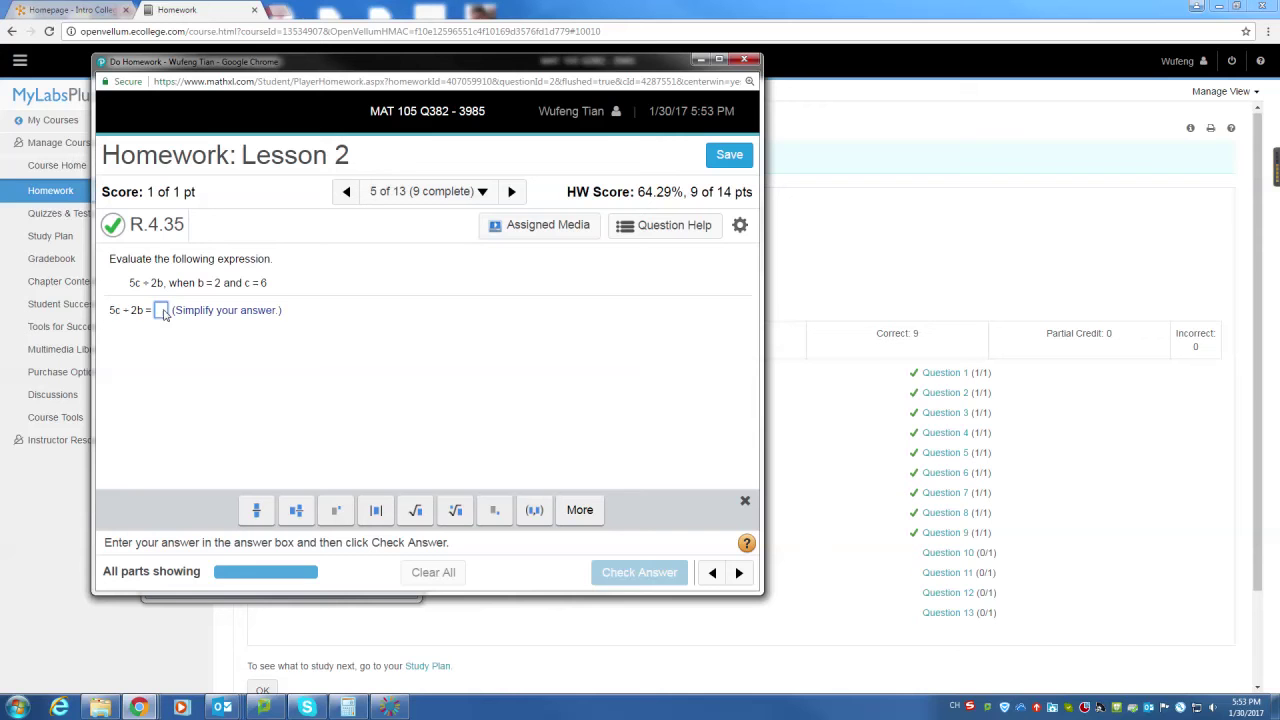
{"action": "type", "text": "30/"}
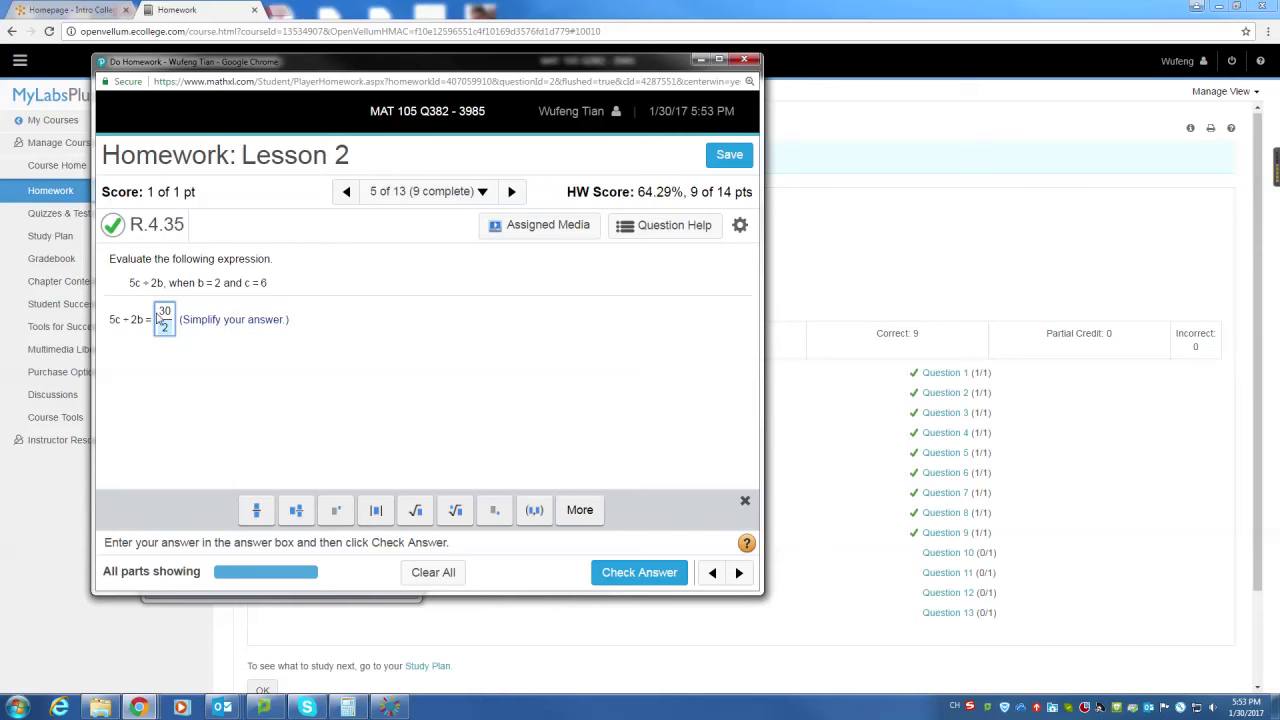
{"action": "type", "text": "2"}
{"action": "left_click_drag", "start_coordinate": [158, 314], "coordinate": [178, 320]}
{"action": "type", "text": "15"}
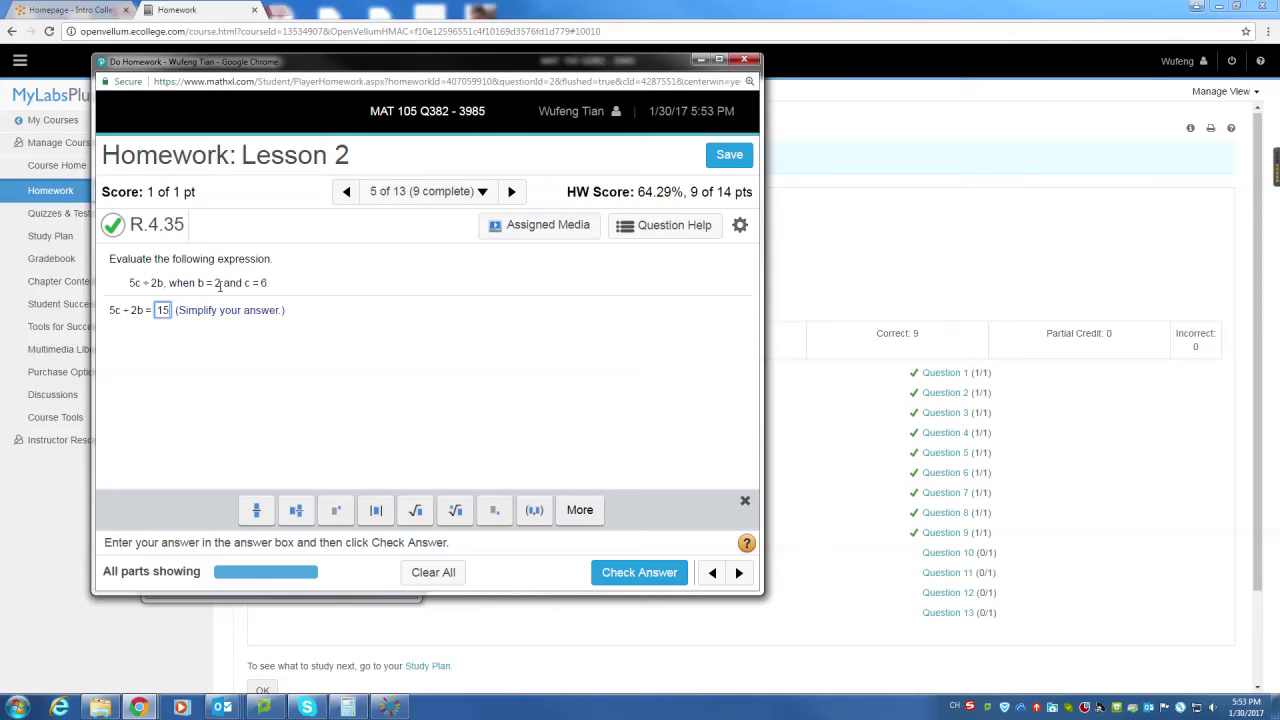
{"action": "type", "text": "*2"}
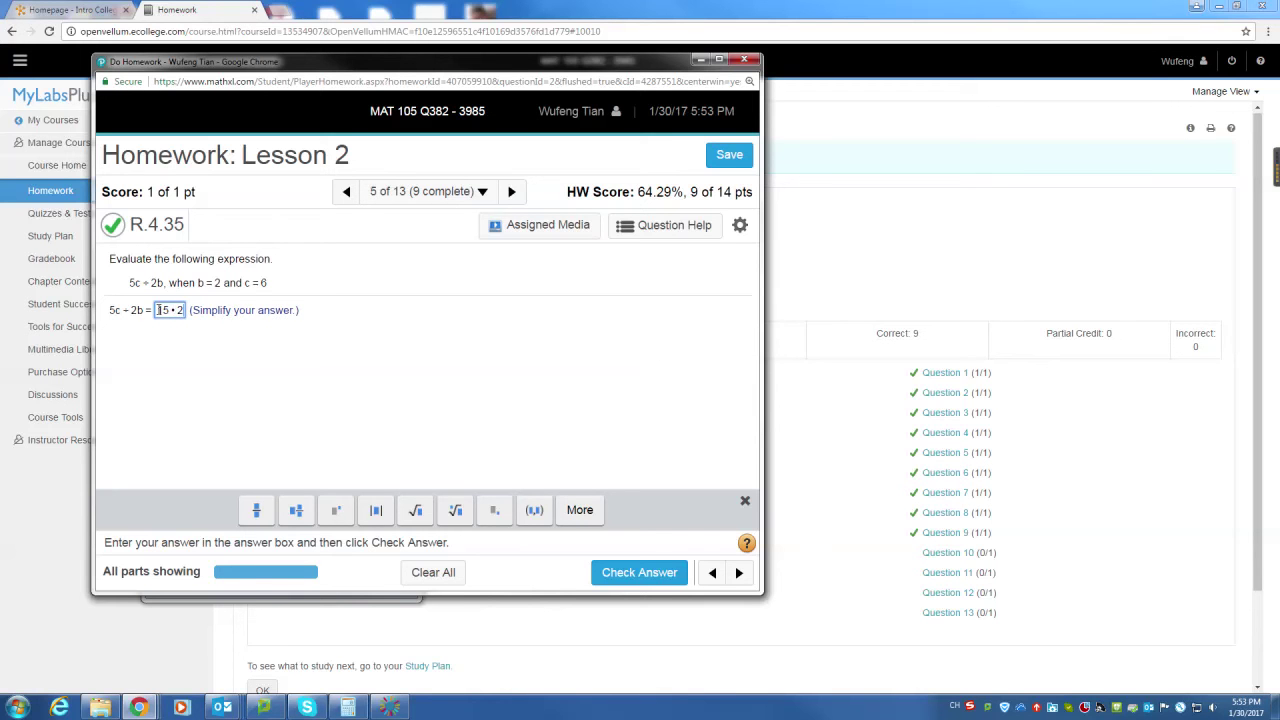
{"action": "left_click_drag", "start_coordinate": [157, 310], "coordinate": [250, 312]}
{"action": "type", "text": "30"}
{"action": "key", "text": "Return"}
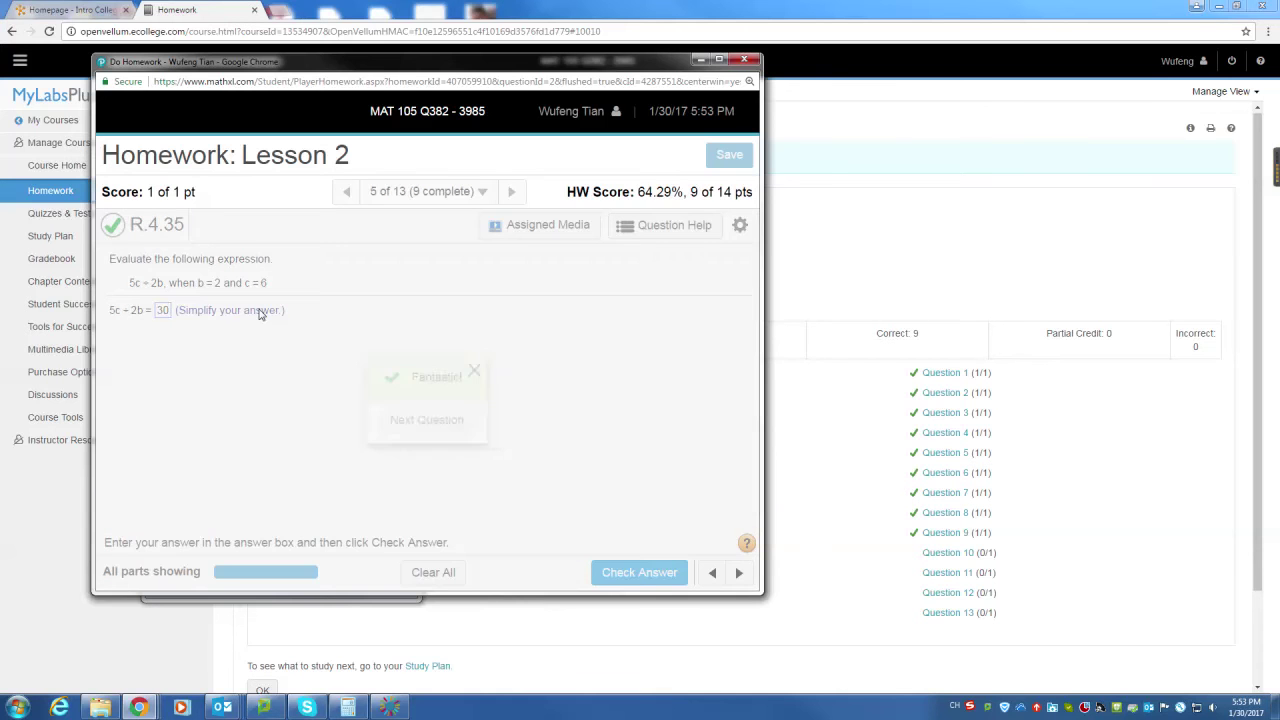
{"action": "key", "text": "Return"}
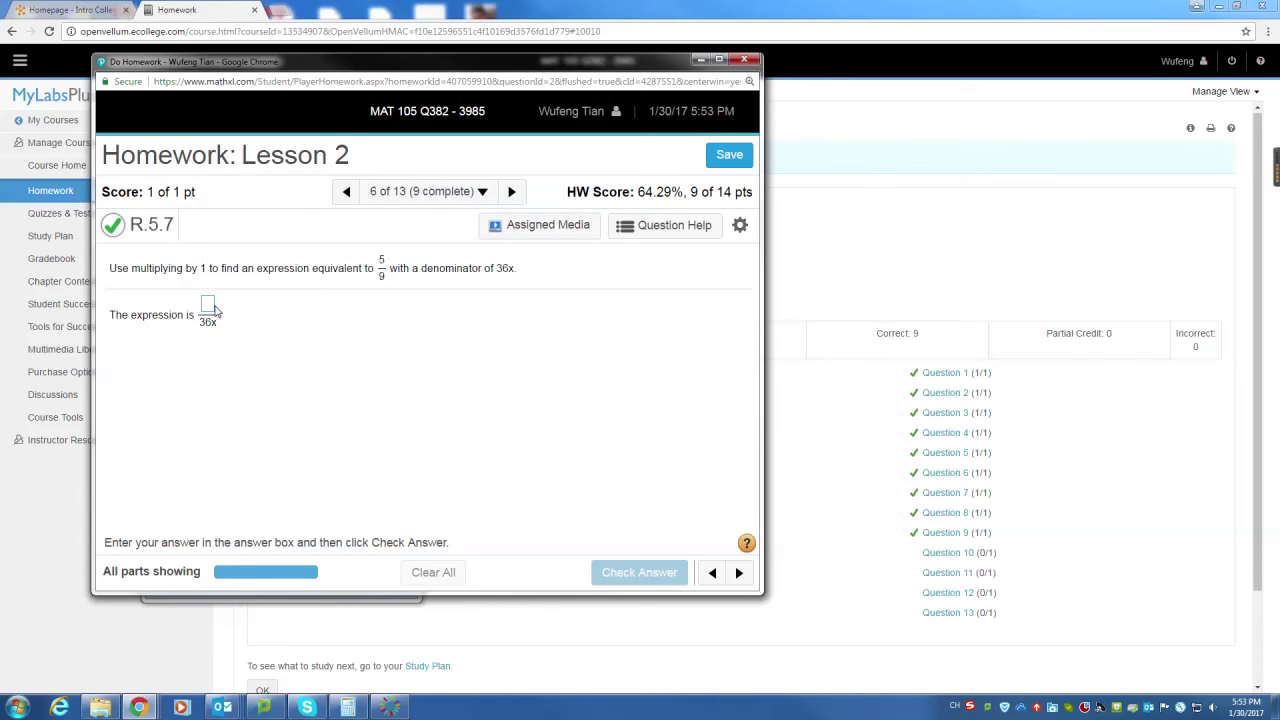
Answer question 6 with numerator 20x over 36x and move to question 7
{"action": "left_click", "coordinate": [213, 309]}
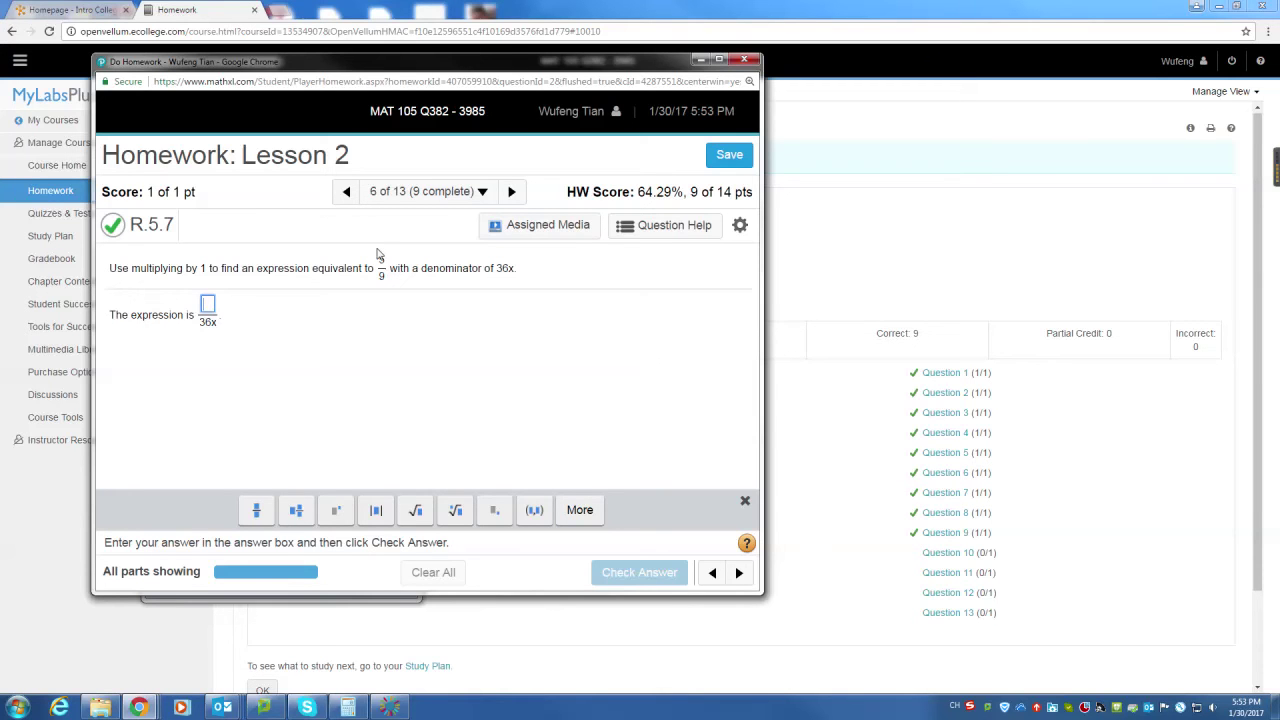
{"action": "type", "text": "x"}
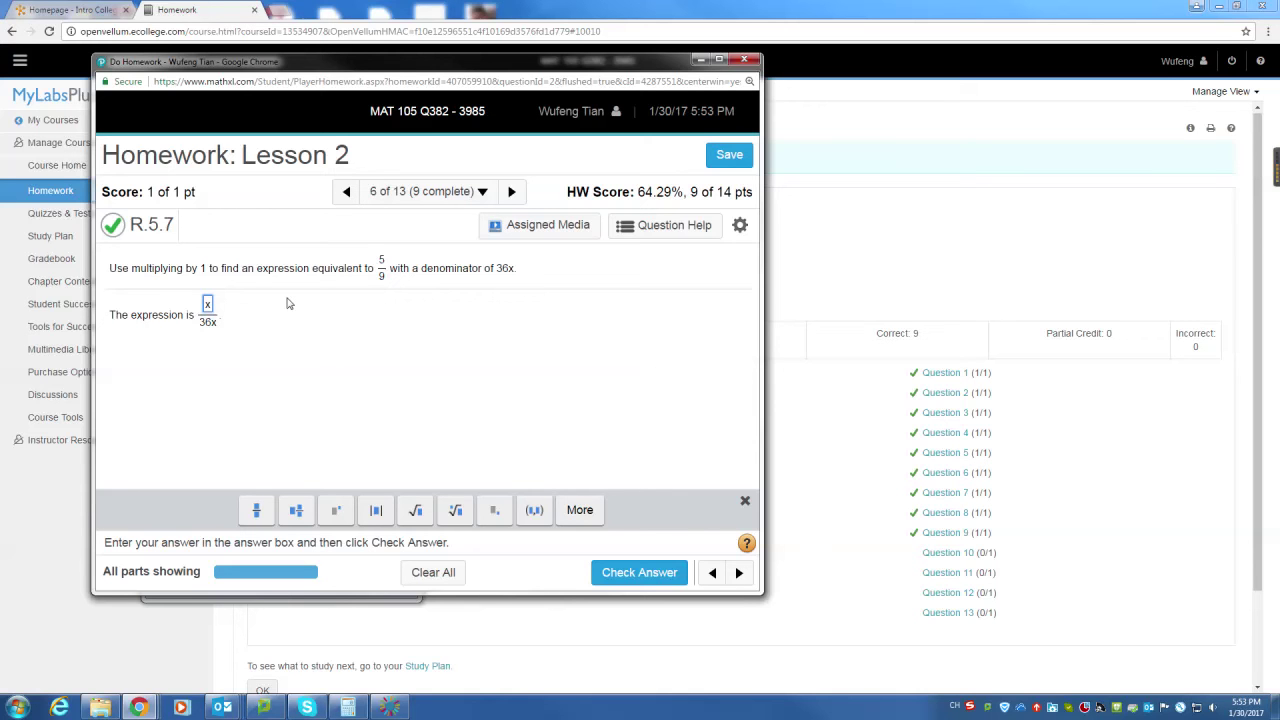
{"action": "type", "text": "20"}
{"action": "left_click", "coordinate": [639, 572]}
{"action": "left_click", "coordinate": [428, 419]}
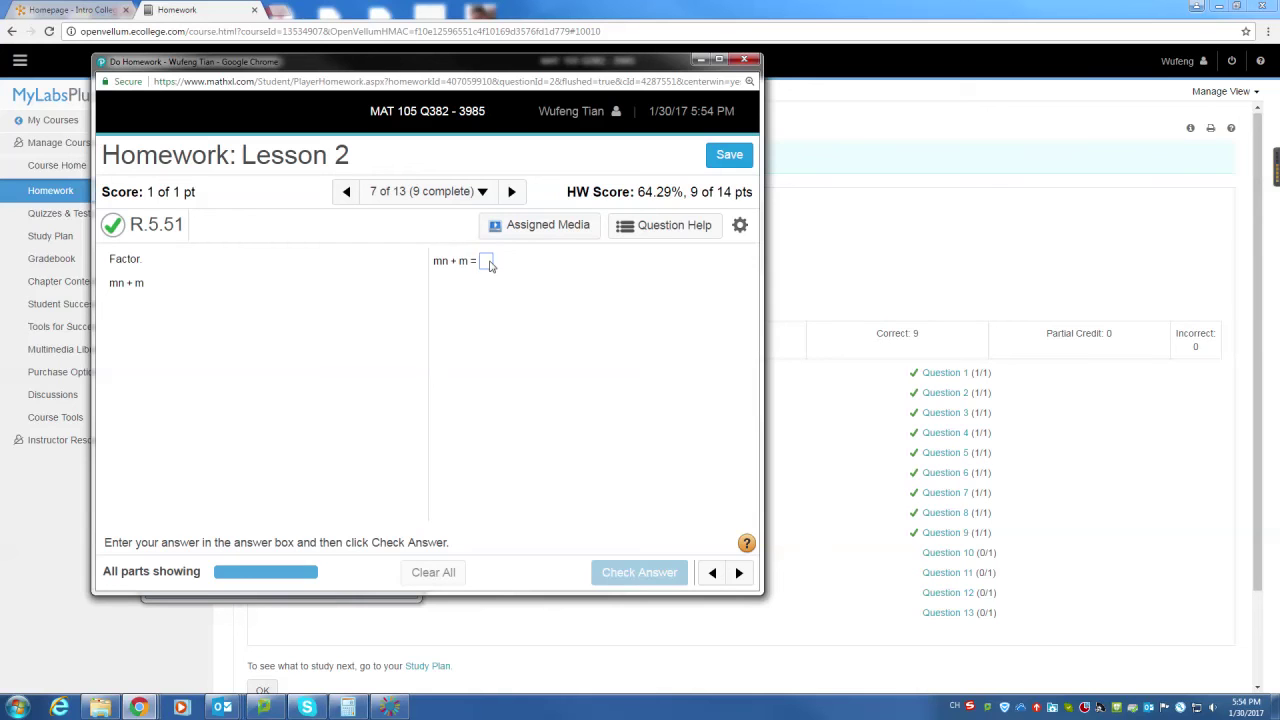
Factor question 7 as m(n + 1) and advance to question 8
{"action": "left_click", "coordinate": [486, 262]}
{"action": "type", "text": "n"}
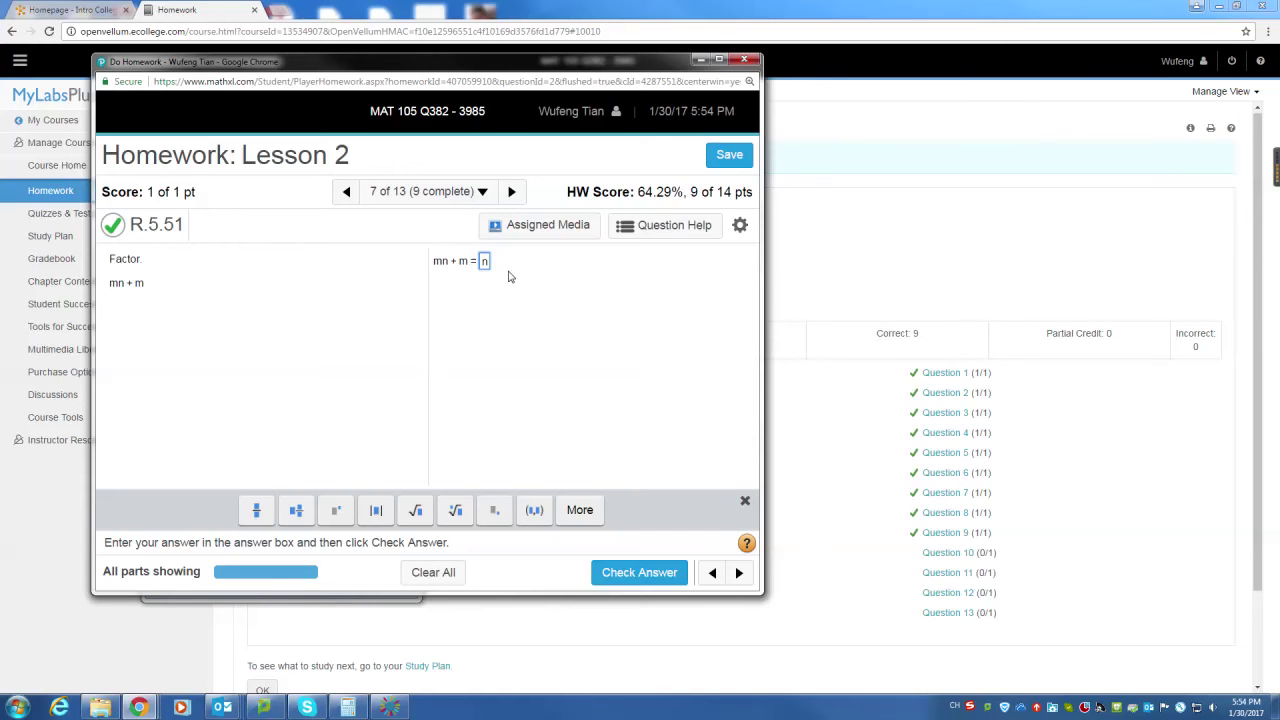
{"action": "key", "text": "BackSpace"}
{"action": "type", "text": "m(n + 1)"}
{"action": "left_click", "coordinate": [637, 571]}
{"action": "left_click", "coordinate": [420, 419]}
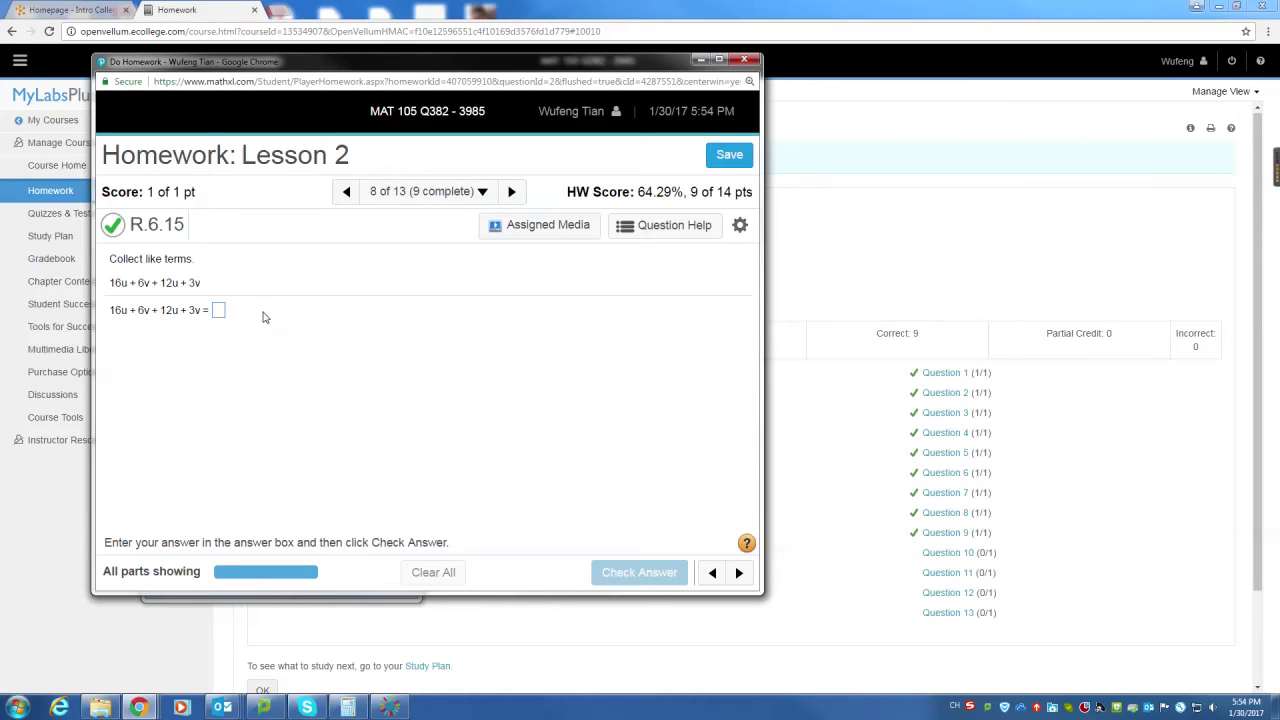
Answer question 8 (R.6.15) with 28u + 9v and move to question 9
{"action": "left_click", "coordinate": [217, 310]}
{"action": "type", "text": "28"}
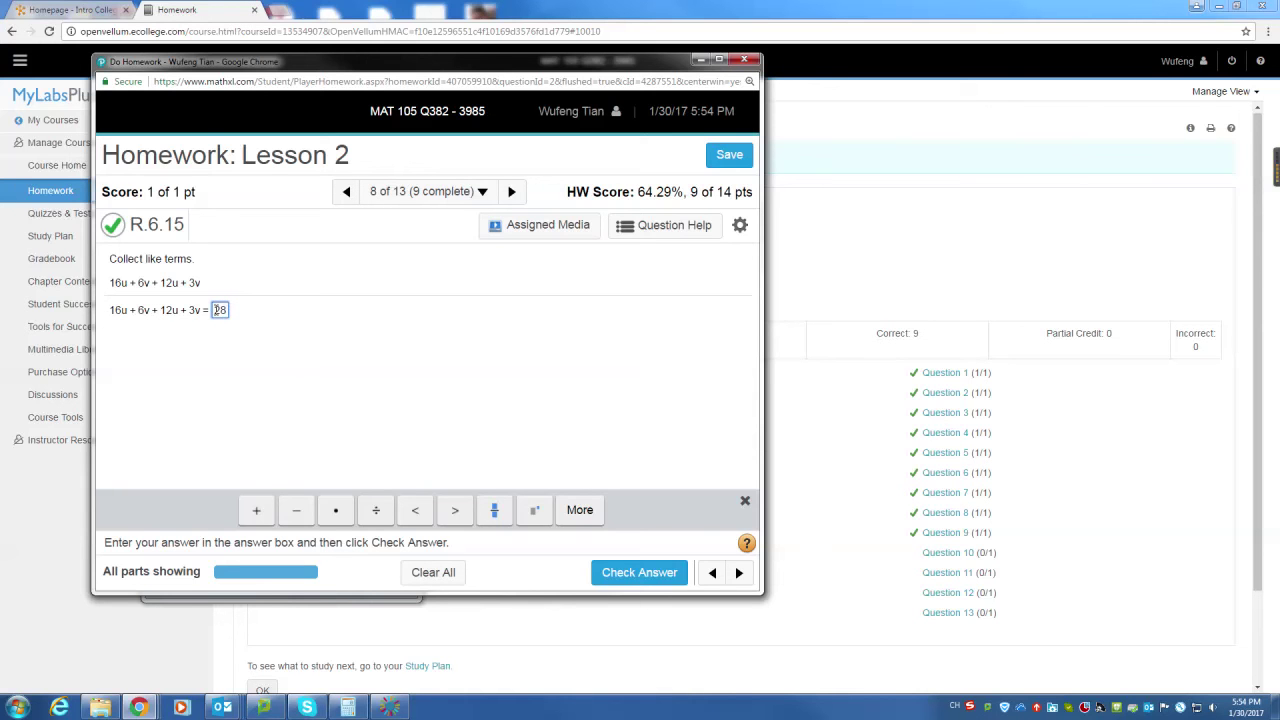
{"action": "type", "text": "u + 9v"}
{"action": "left_click", "coordinate": [657, 565]}
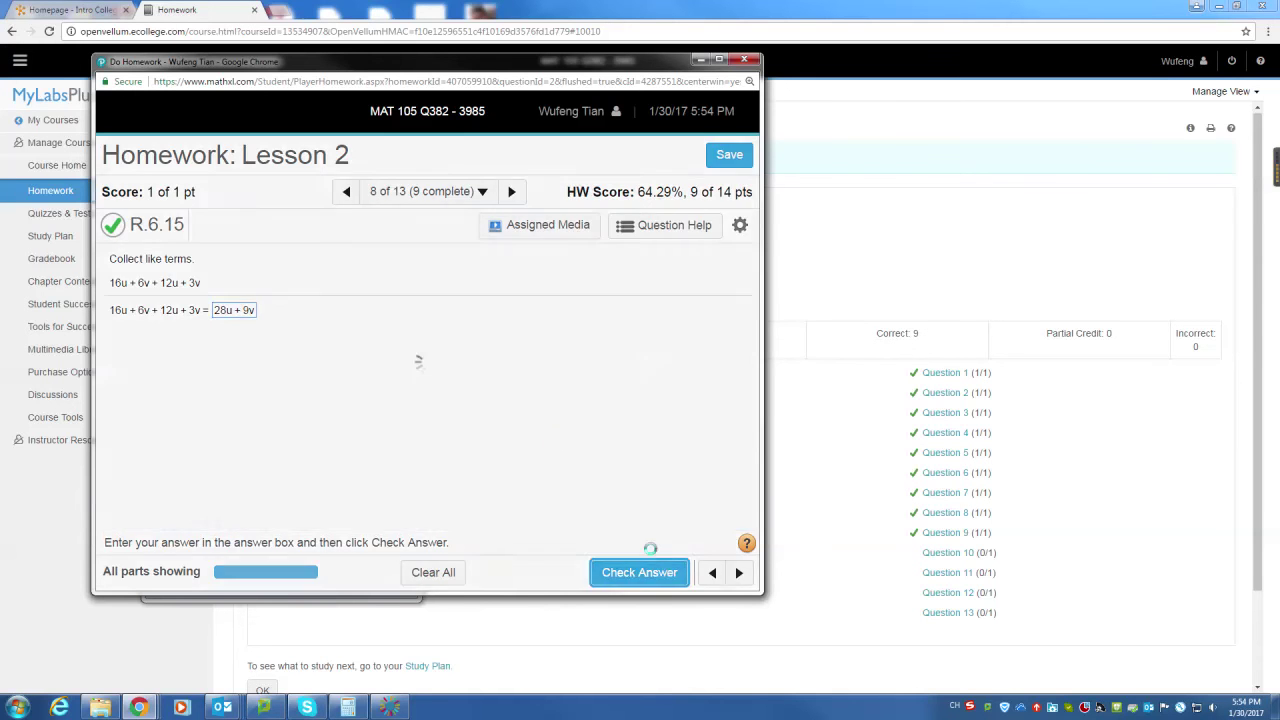
{"action": "left_click", "coordinate": [463, 422]}
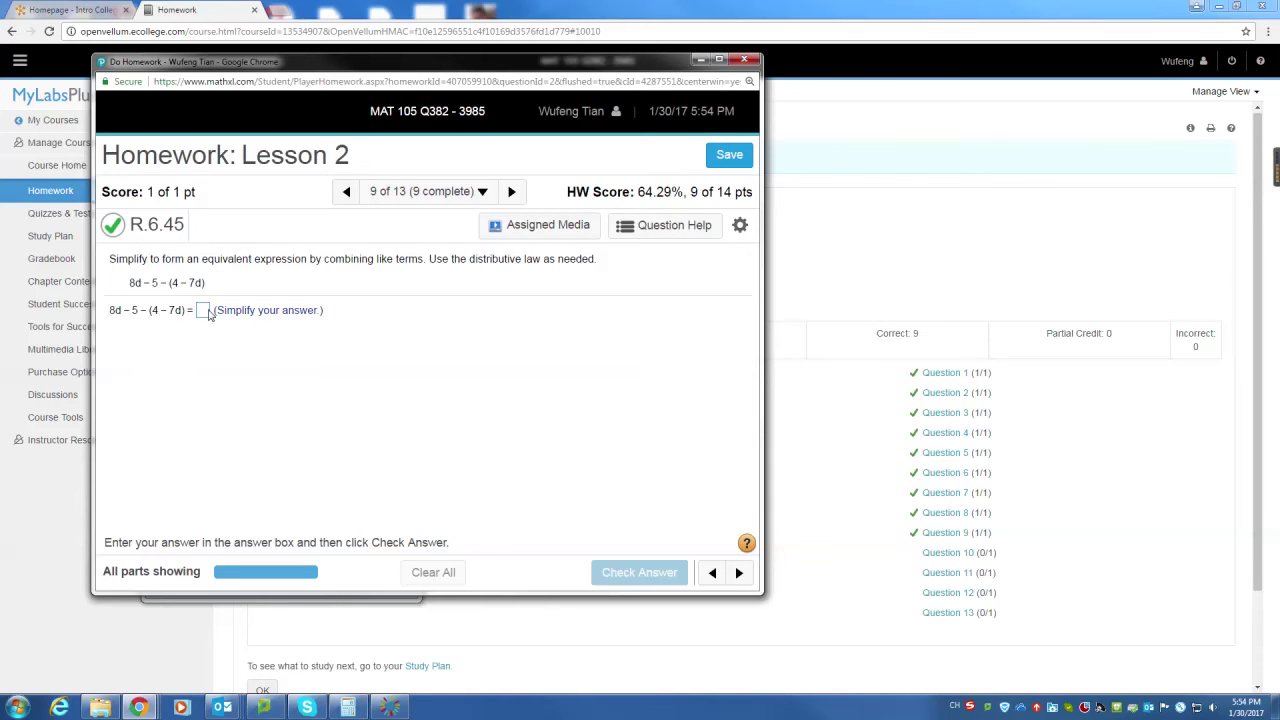
Answer question 9 (R.6.45) with 15d - 9 and advance to question 10
{"action": "left_click", "coordinate": [204, 311]}
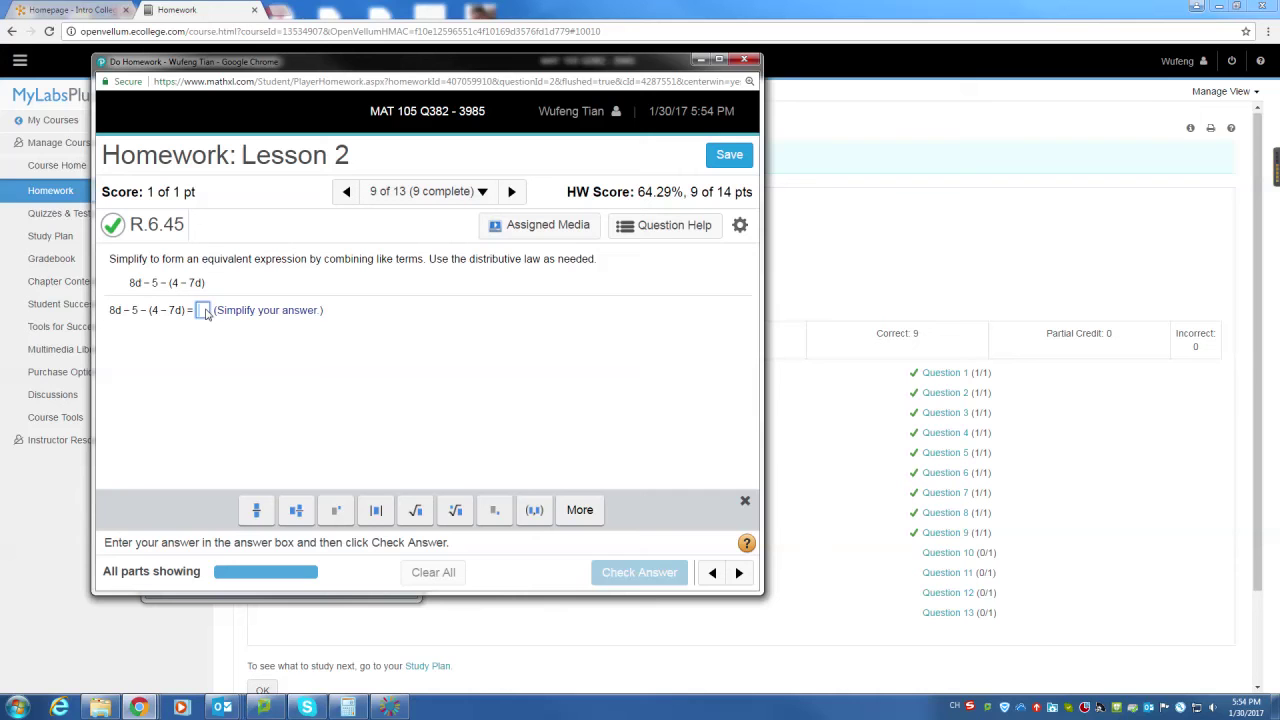
{"action": "type", "text": "15d"}
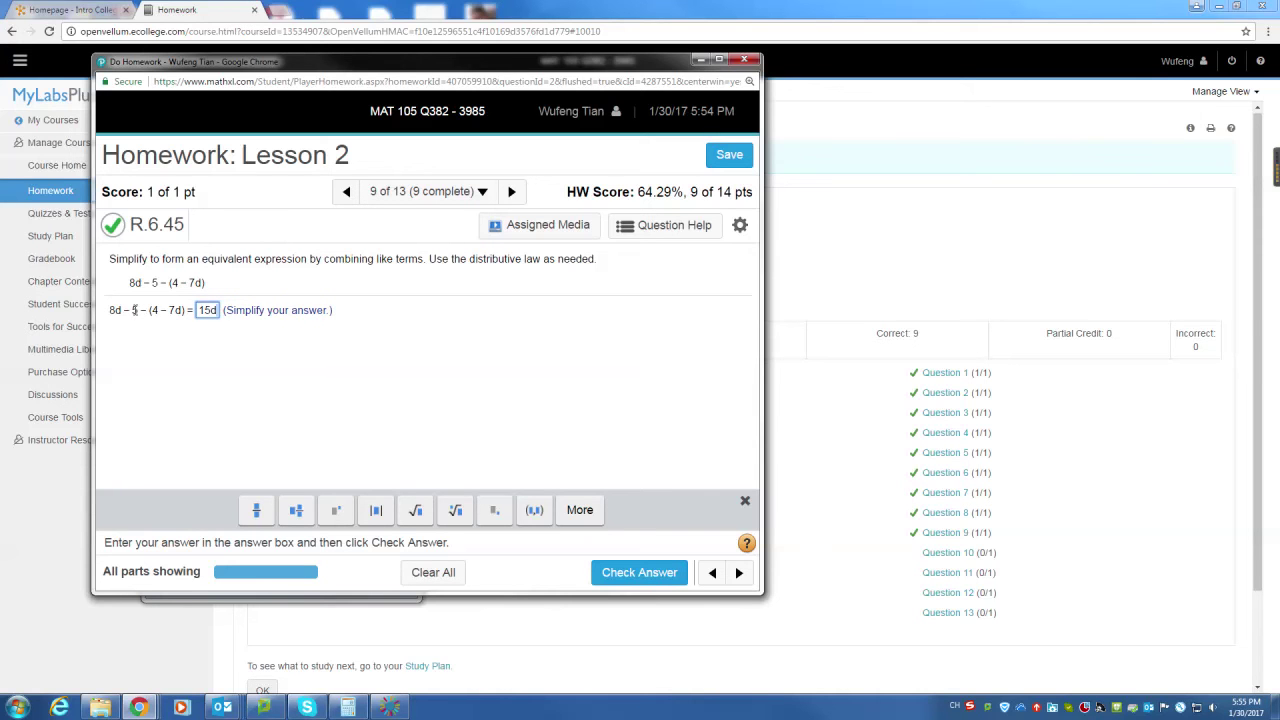
{"action": "type", "text": "-"}
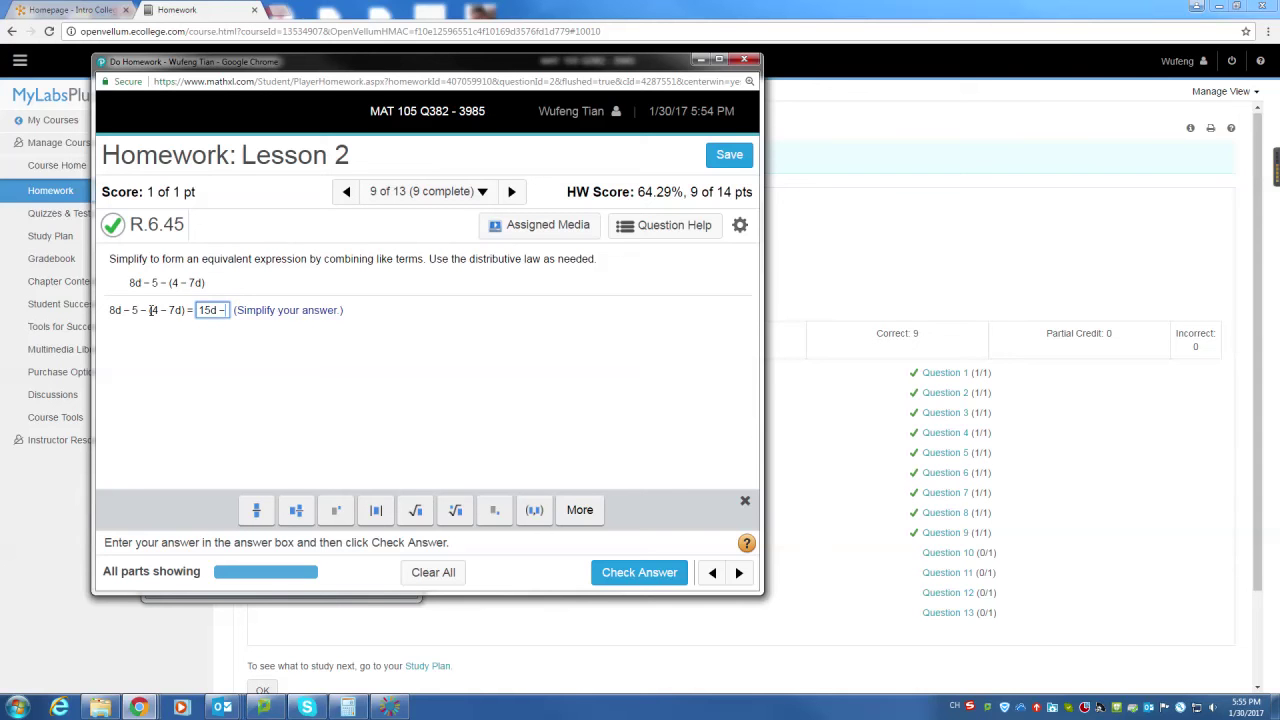
{"action": "type", "text": "9"}
{"action": "key", "text": "Return"}
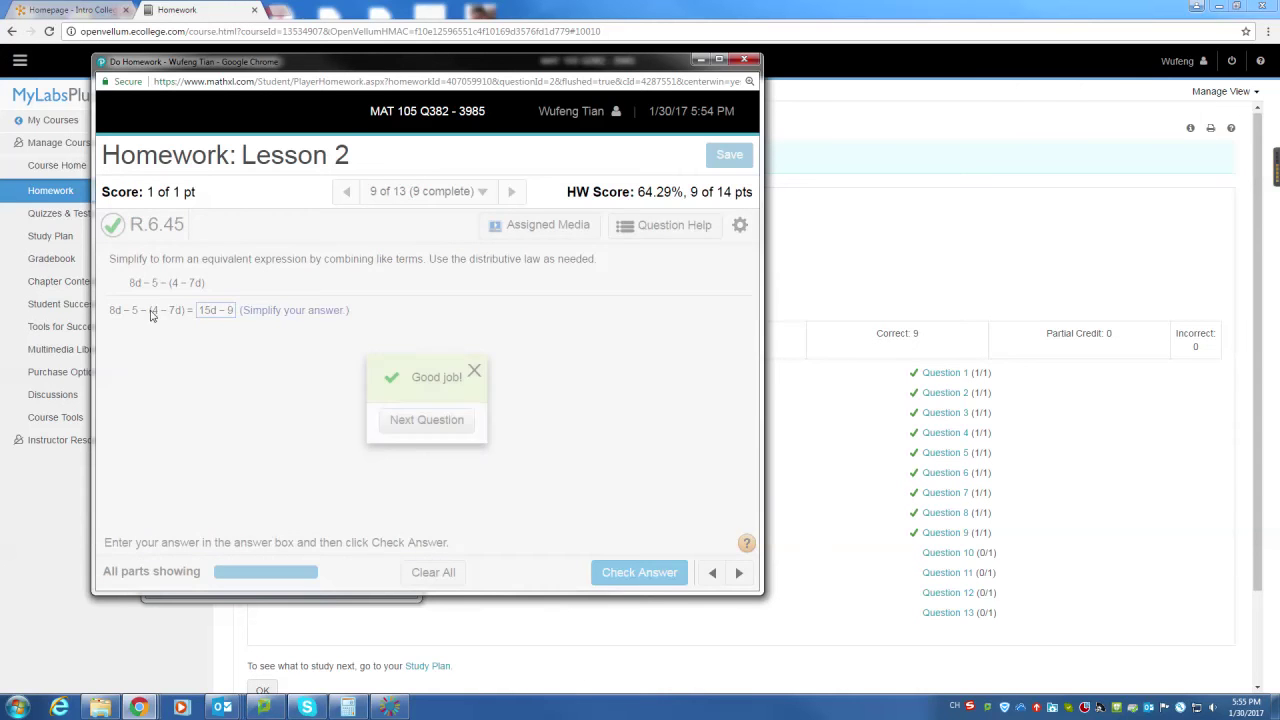
{"action": "key", "text": "Return"}
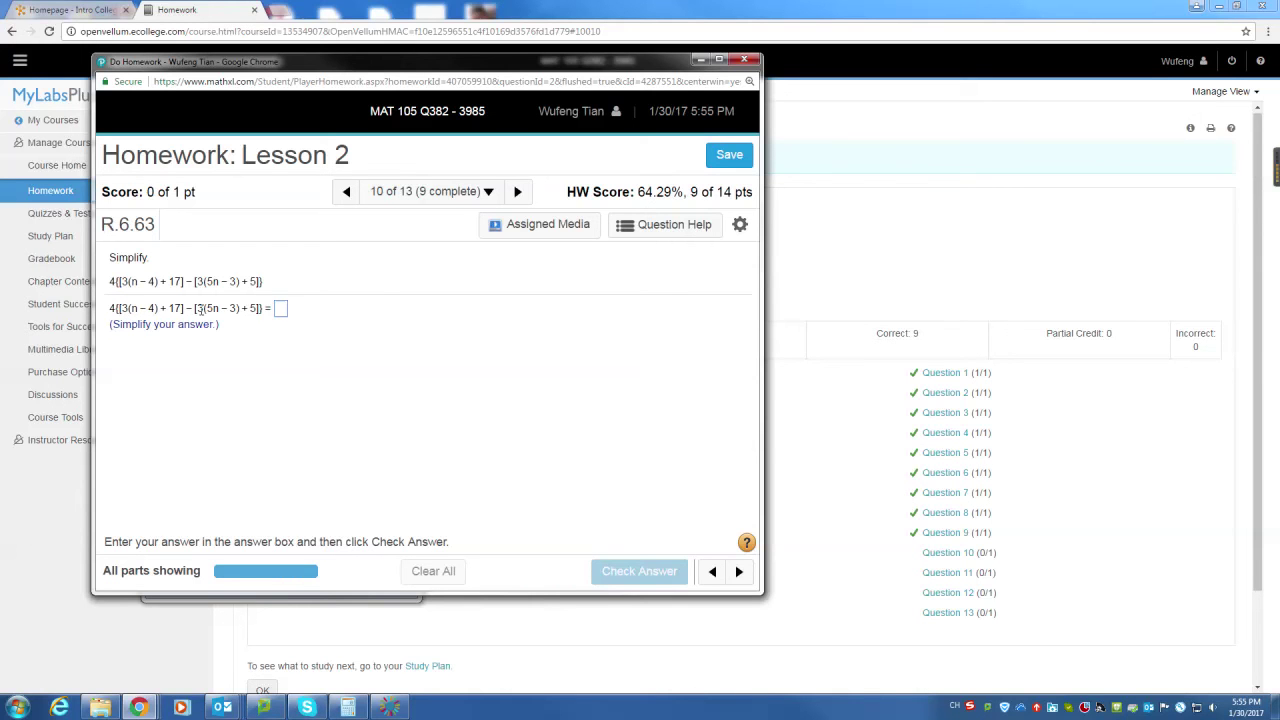
Enter question 10's unsimplified expression, wrapped in 4( ), in the answer box
{"action": "left_click", "coordinate": [281, 309]}
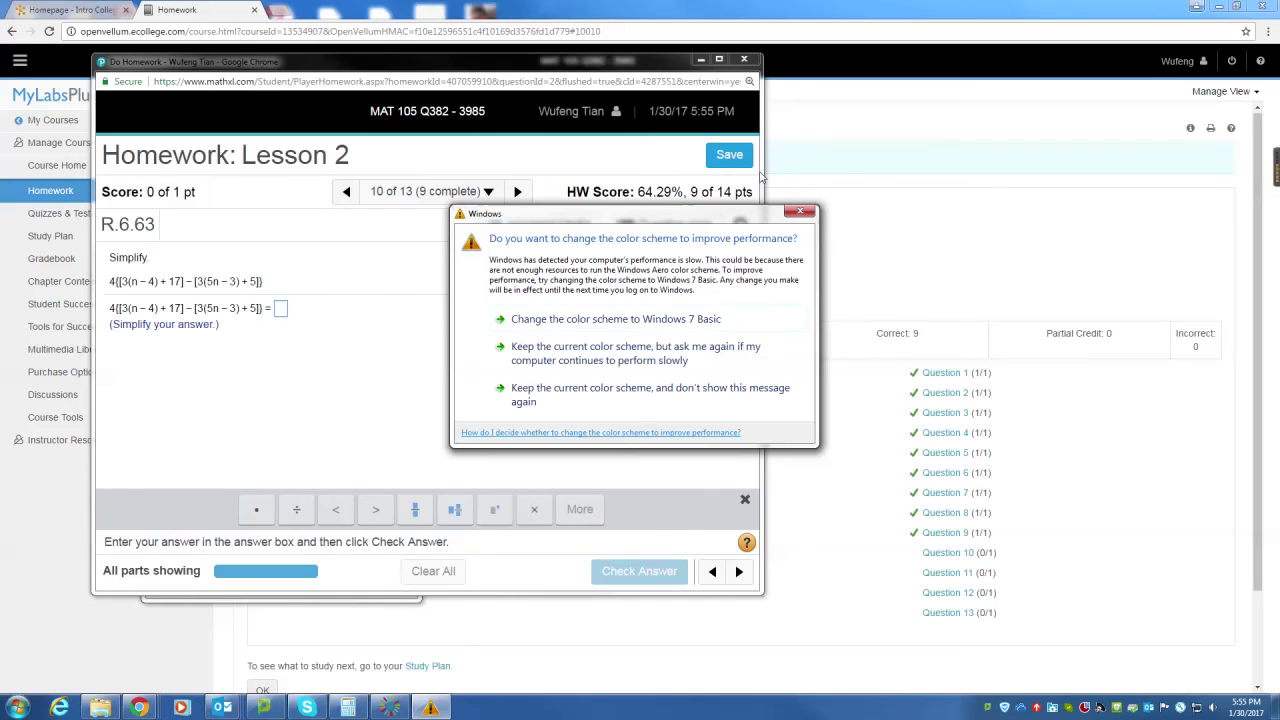
{"action": "left_click", "coordinate": [800, 211]}
{"action": "type", "text": "3"}
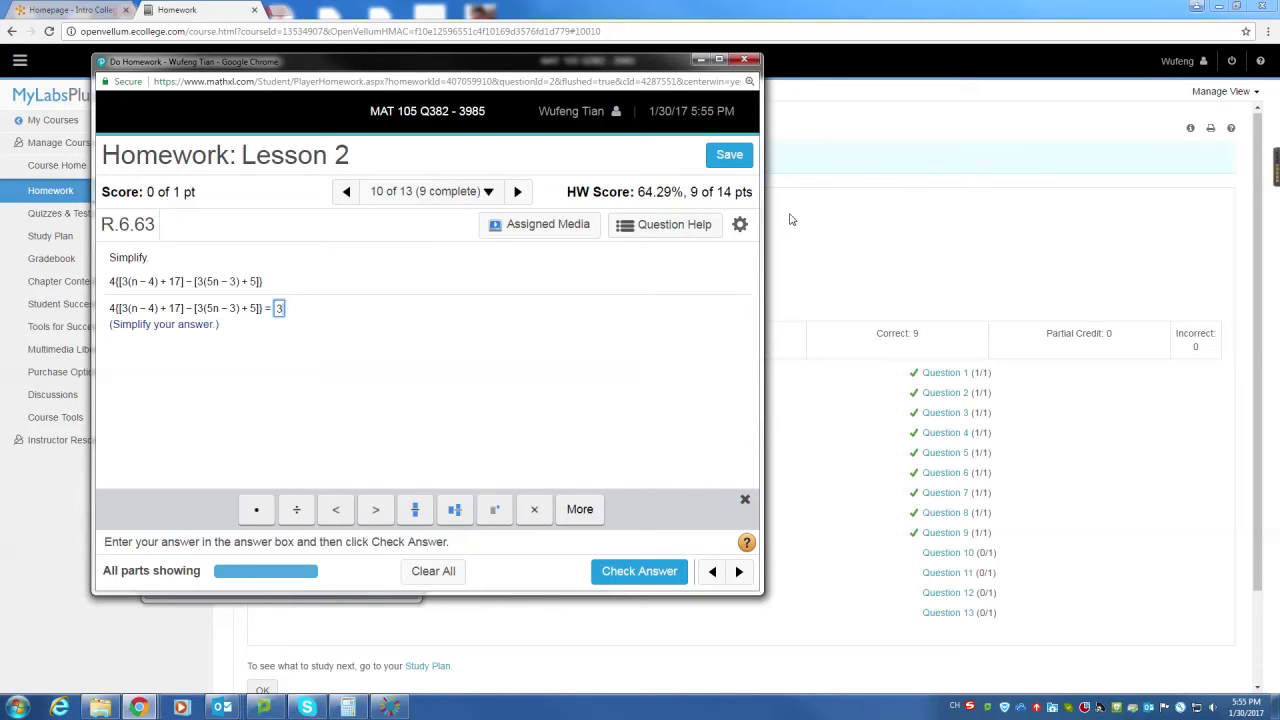
{"action": "type", "text": "n "}
{"action": "type", "text": "= 5"}
{"action": "key", "text": "BackSpace"}
{"action": "key", "text": "BackSpace"}
{"action": "type", "text": "+ 5 "}
{"action": "type", "text": "-"}
{"action": "type", "text": "15"}
{"action": "type", "text": "+"}
{"action": "type", "text": "4"}
{"action": "key", "text": "Home"}
{"action": "type", "text": "4("}
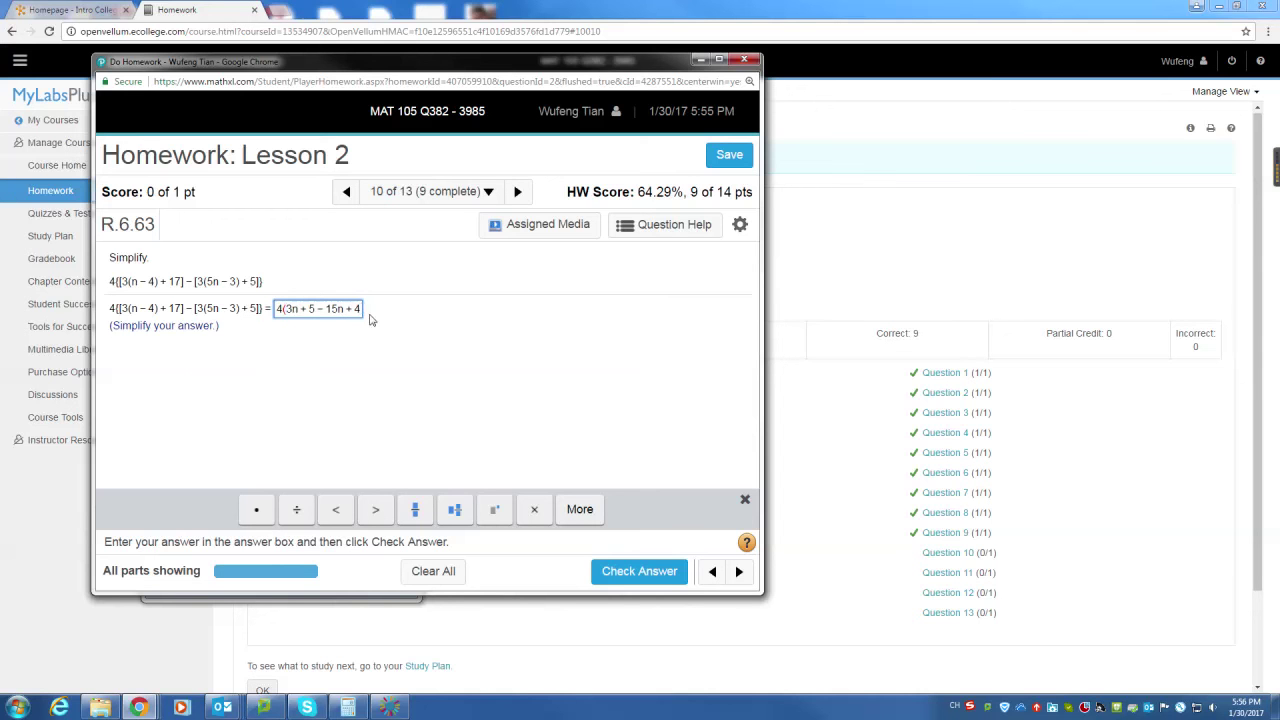
{"action": "key", "text": "End"}
{"action": "type", "text": ")"}
Simplify the answer step by step down to −48n + 36 and submit it for checking
{"action": "left_click_drag", "start_coordinate": [286, 308], "coordinate": [297, 310]}
{"action": "type", "text": "-12n"}
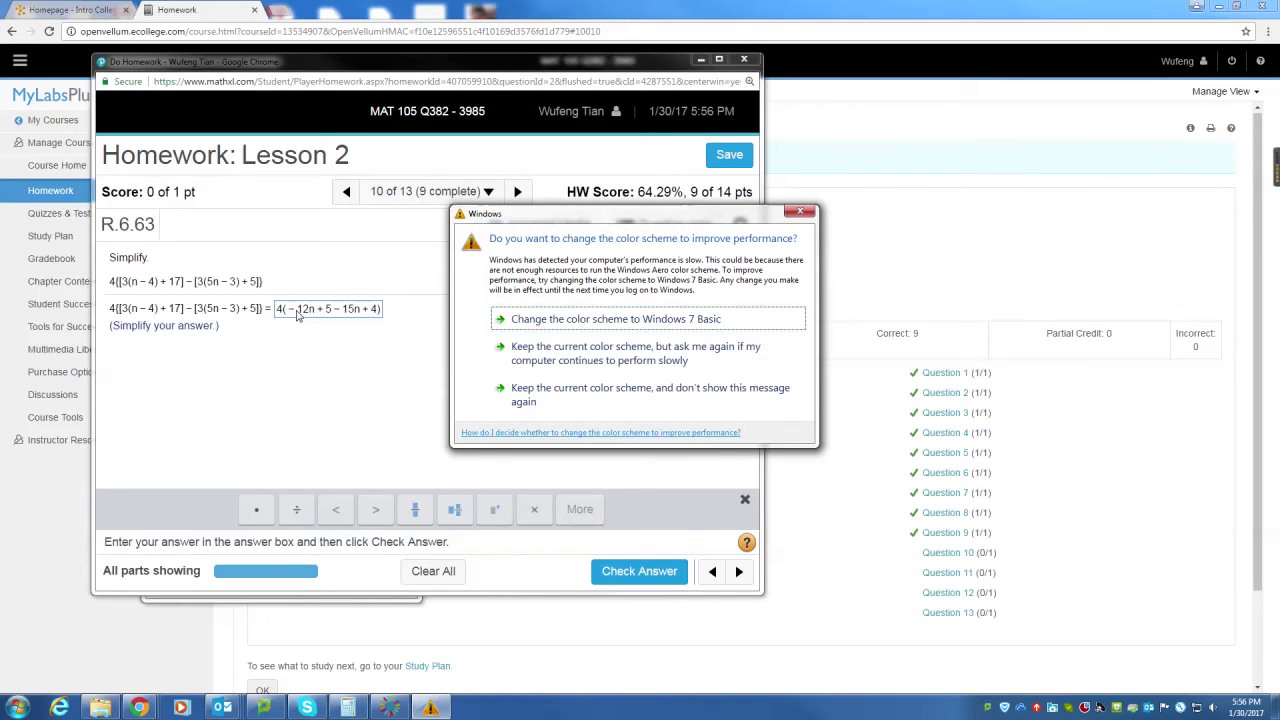
{"action": "left_click", "coordinate": [812, 214]}
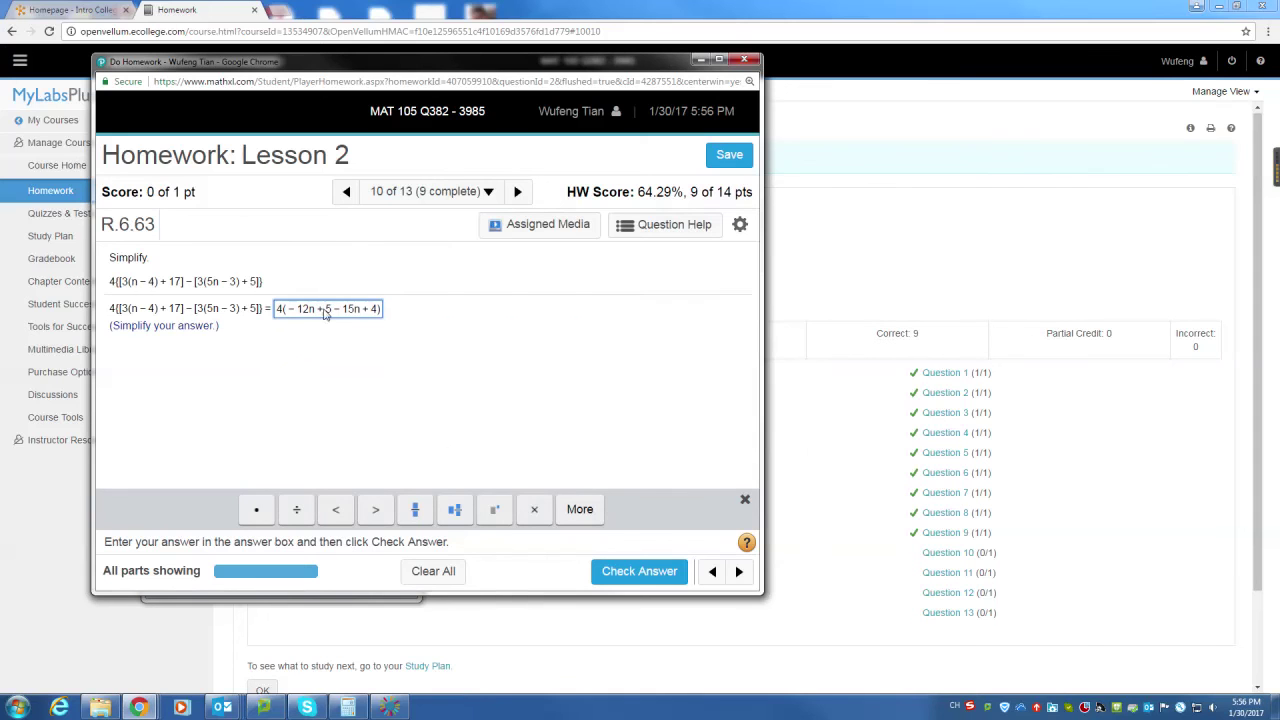
{"action": "left_click_drag", "start_coordinate": [324, 310], "coordinate": [376, 309]}
{"action": "type", "text": "9"}
{"action": "left_click_drag", "start_coordinate": [297, 309], "coordinate": [270, 309]}
{"action": "type", "text": "48n + 36"}
{"action": "key", "text": "BackSpace"}
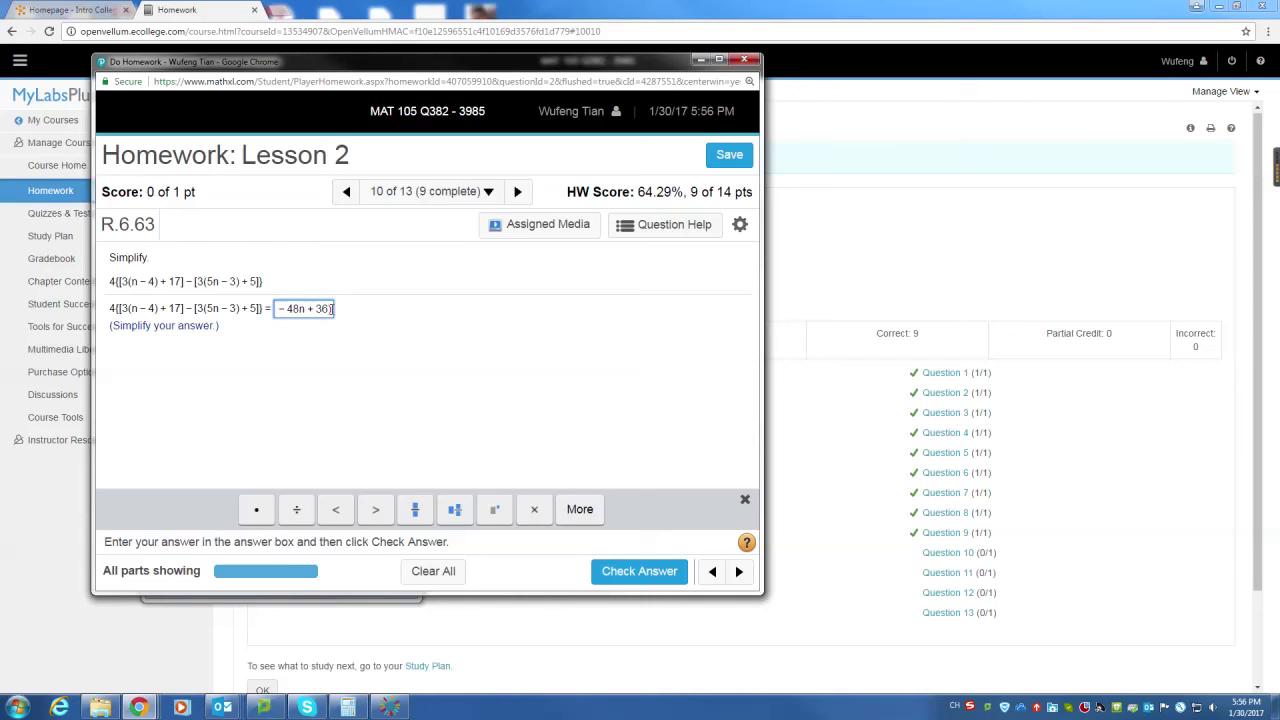
{"action": "left_click", "coordinate": [332, 309]}
{"action": "key", "text": "BackSpace"}
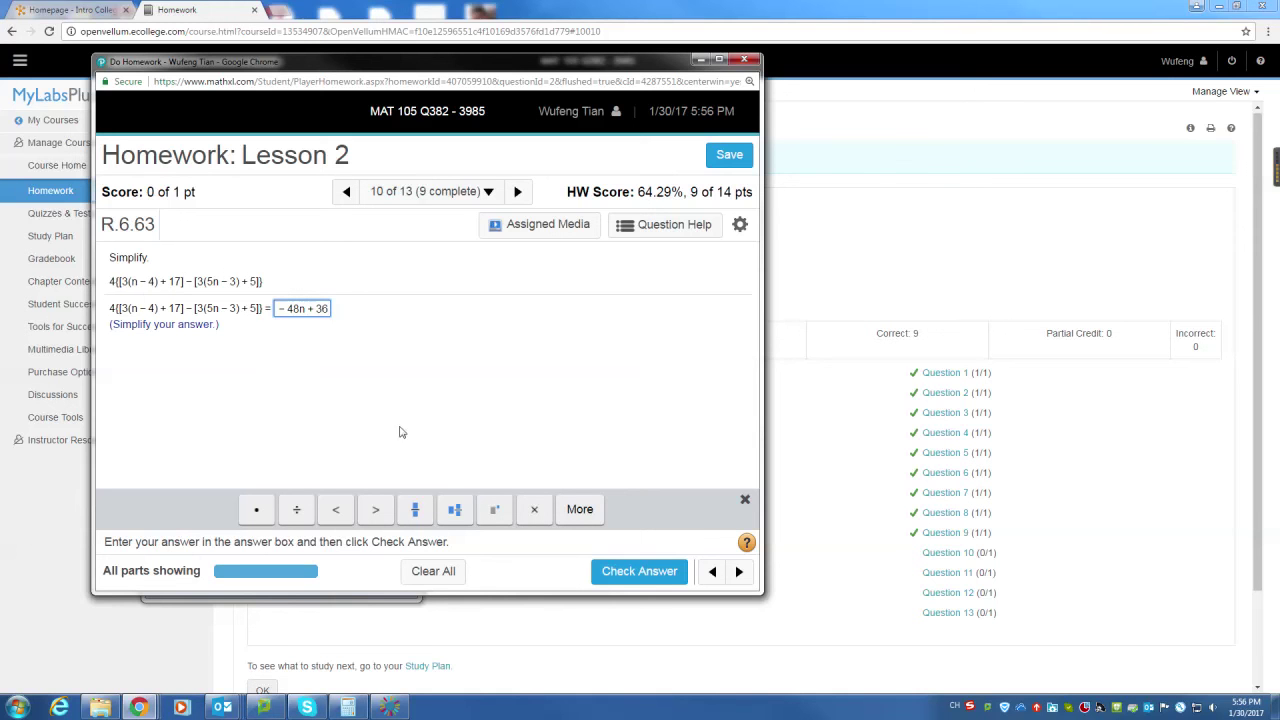
{"action": "left_click", "coordinate": [630, 586]}
On question 11, choose the single-solution option, enter x = −2, and check it
{"action": "left_click", "coordinate": [437, 421]}
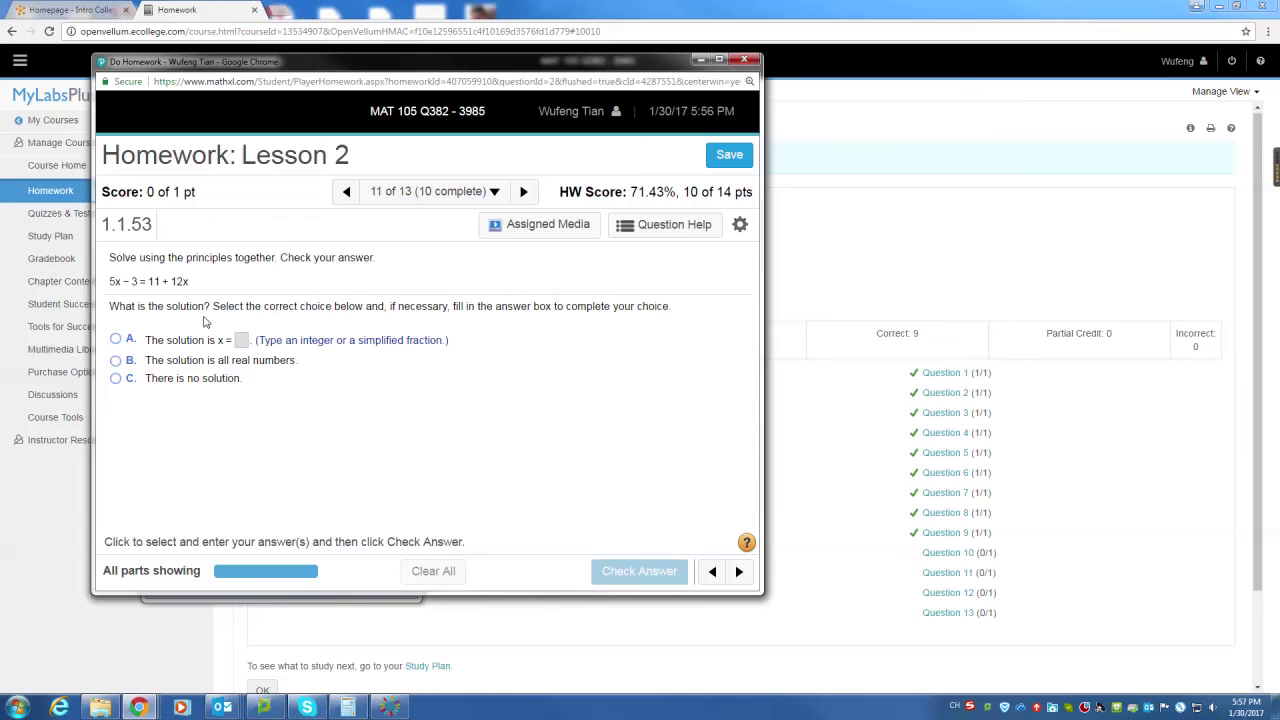
{"action": "left_click", "coordinate": [242, 341]}
{"action": "type", "text": "-2"}
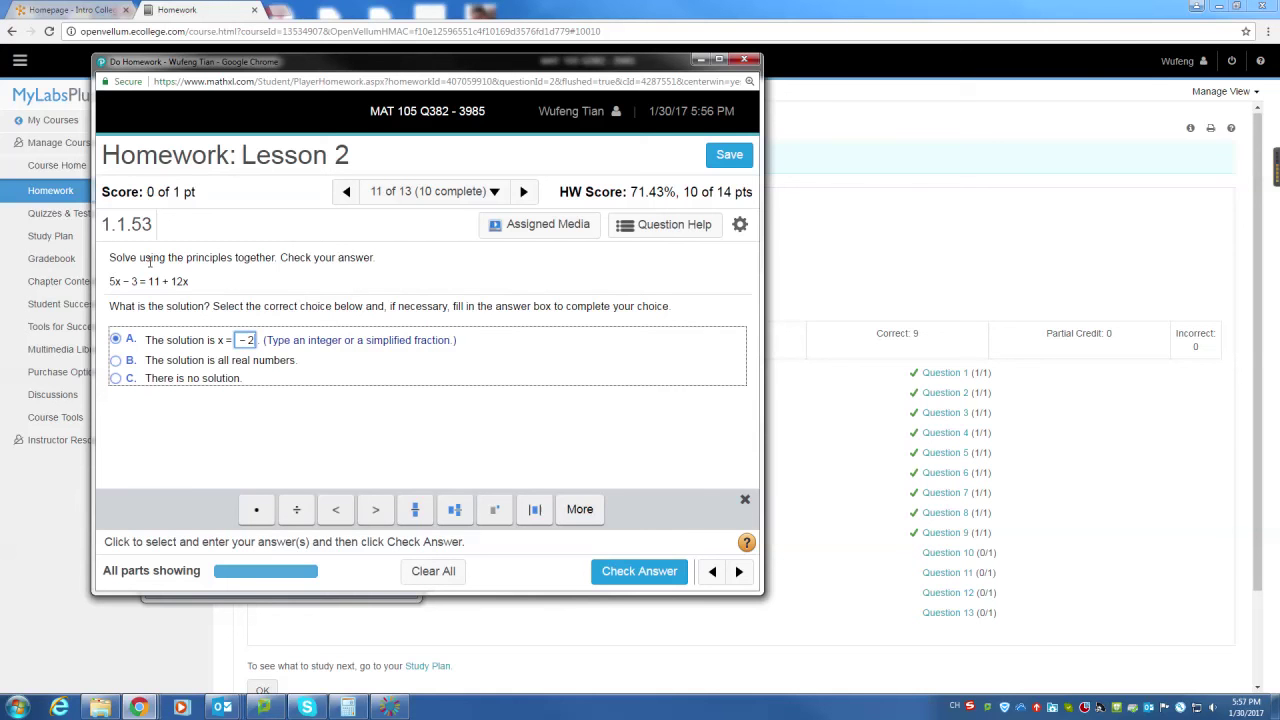
{"action": "left_click", "coordinate": [618, 571]}
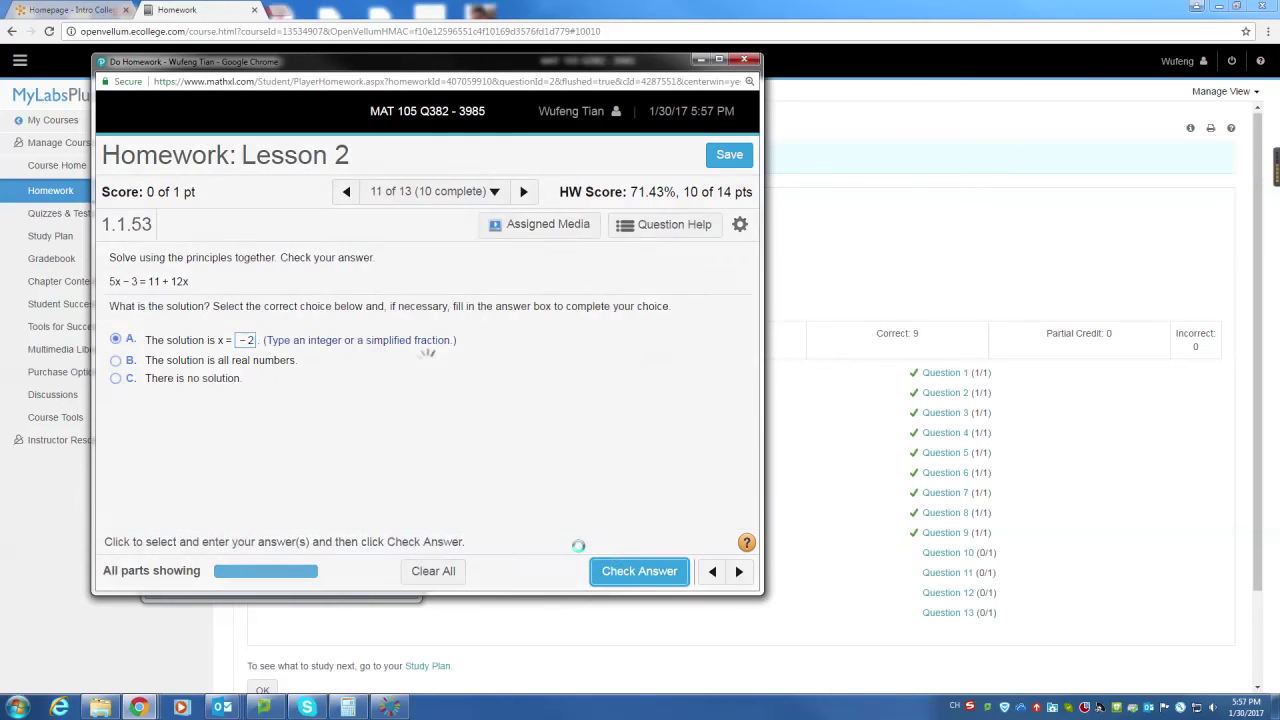
On question 12, pick option A, then work 9 and 603 in Windows Calculator and close it
{"action": "left_click", "coordinate": [430, 420]}
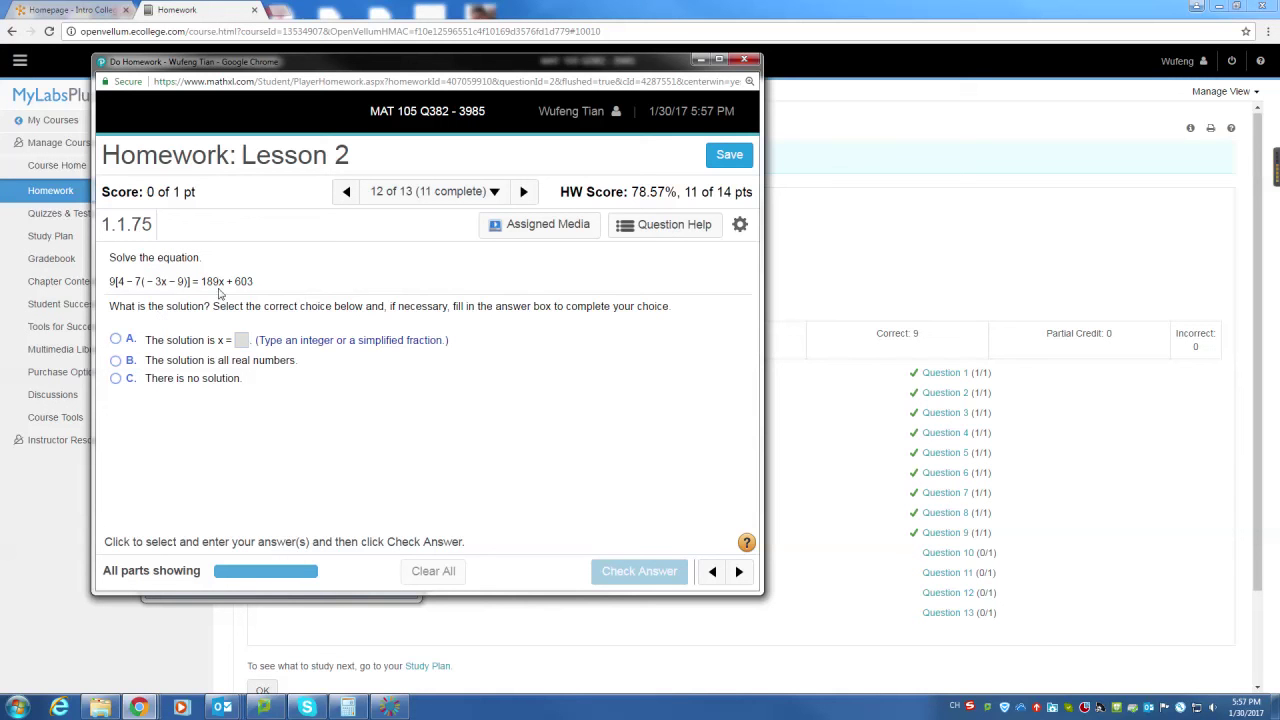
{"action": "left_click", "coordinate": [241, 340]}
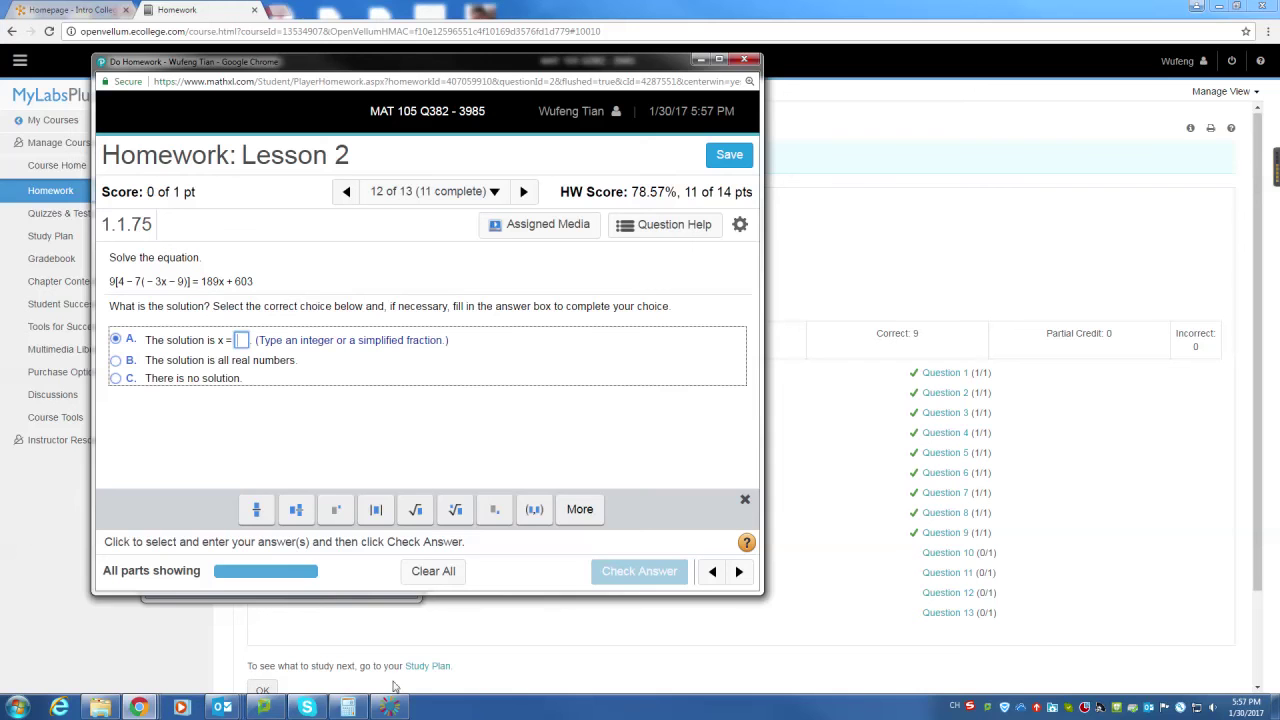
{"action": "left_click", "coordinate": [347, 707]}
{"action": "left_click_drag", "start_coordinate": [297, 398], "coordinate": [272, 398]}
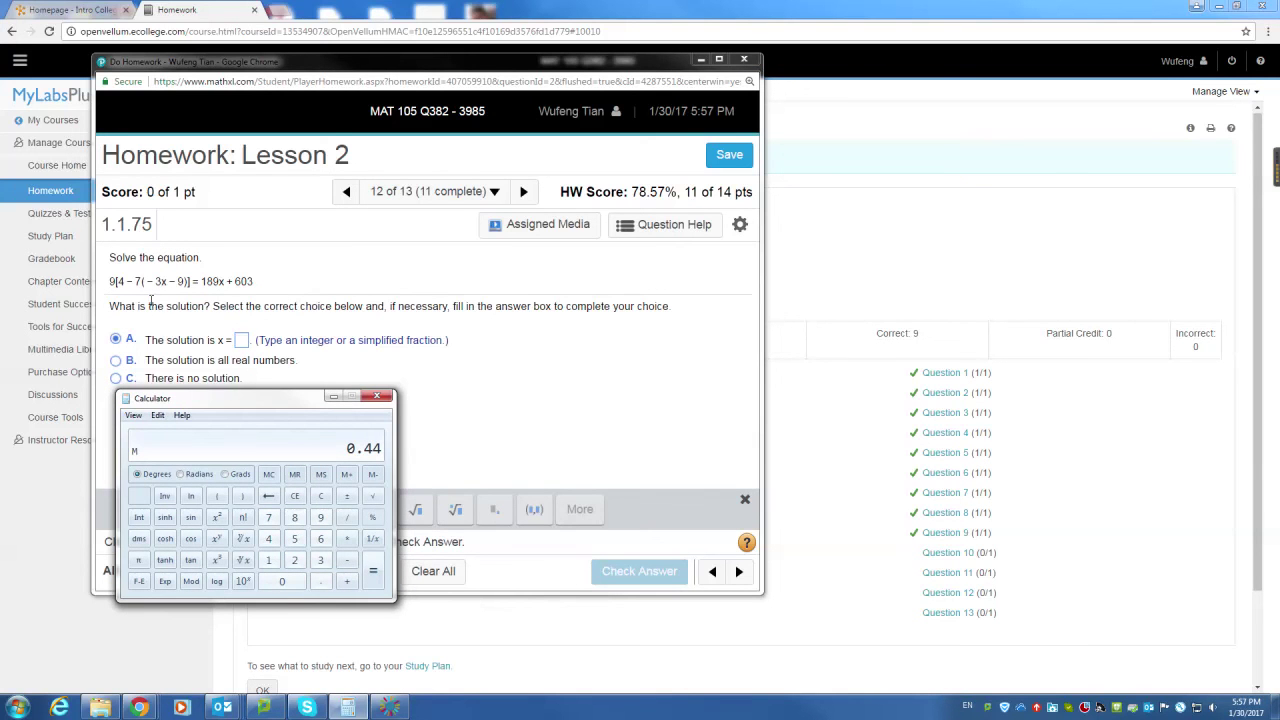
{"action": "left_click", "coordinate": [320, 497]}
{"action": "left_click", "coordinate": [321, 517]}
{"action": "type", "text": "603"}
{"action": "left_click", "coordinate": [376, 396]}
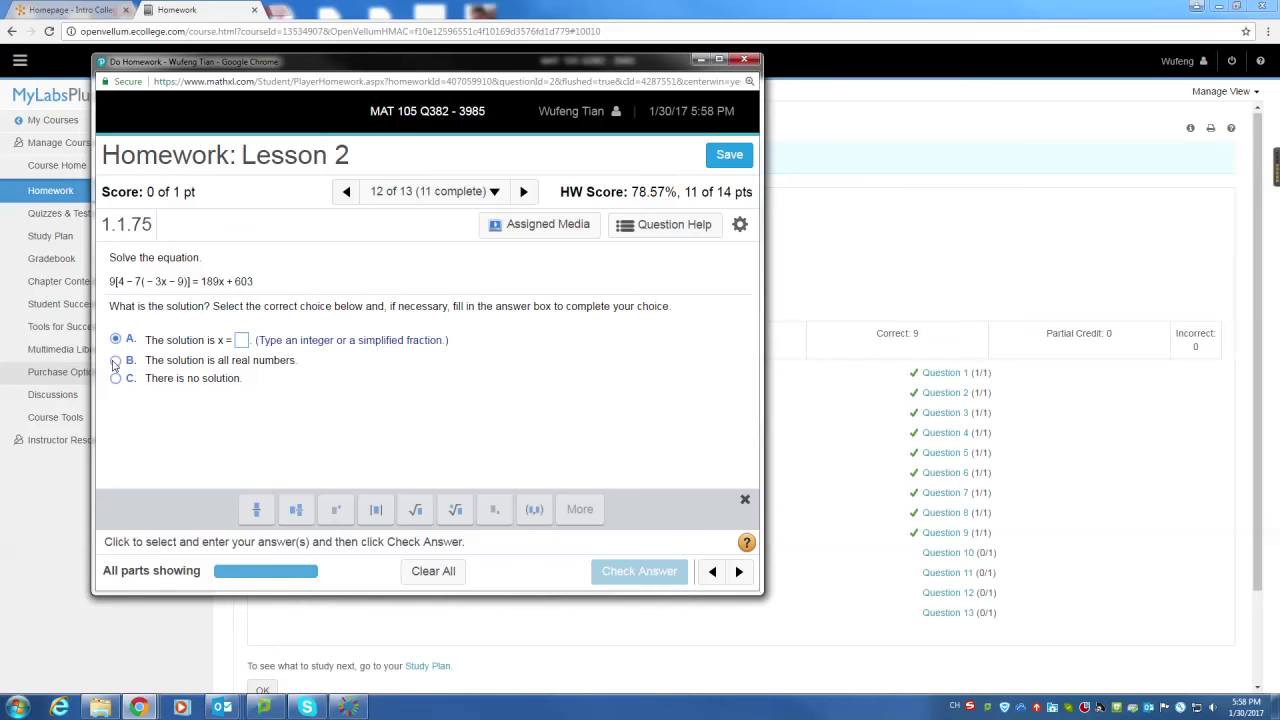
Answer question 12 with 'all real numbers', check it, and advance
{"action": "left_click", "coordinate": [115, 362]}
{"action": "left_click", "coordinate": [600, 575]}
{"action": "left_click", "coordinate": [452, 424]}
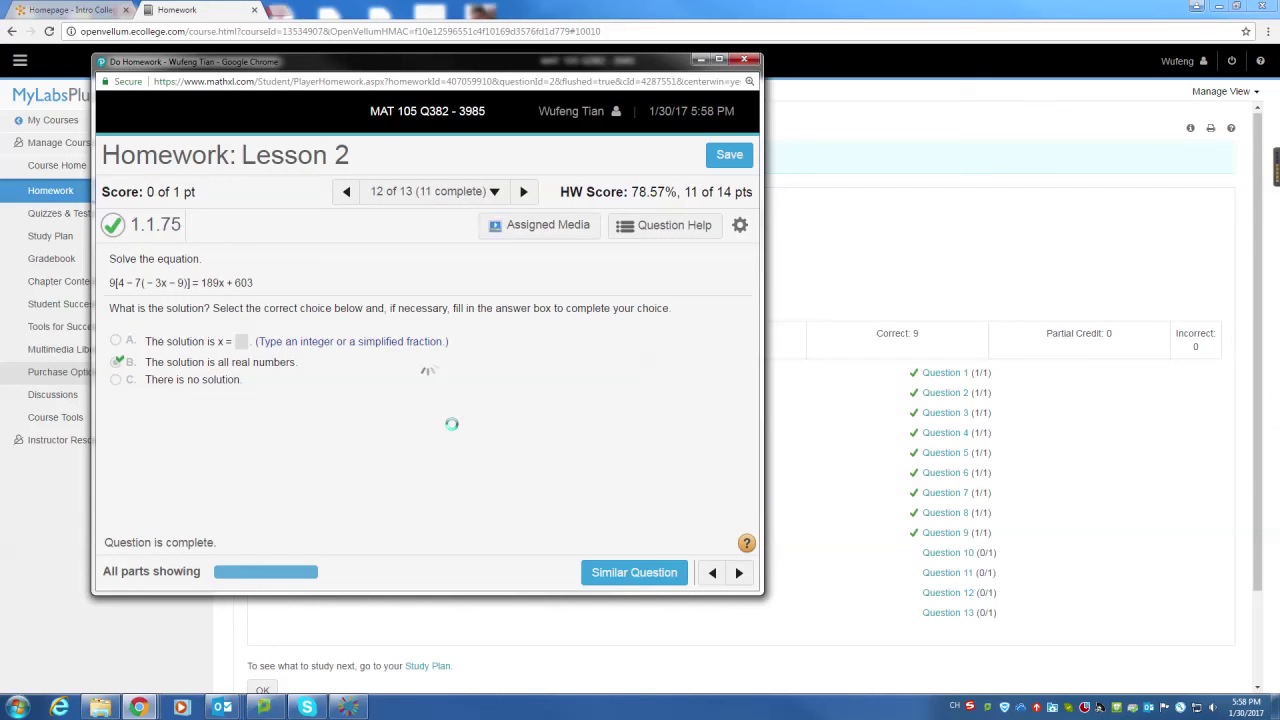
Revisit question 12's help options, then return to question 13 choosing Save Best Score
{"action": "left_click", "coordinate": [343, 198]}
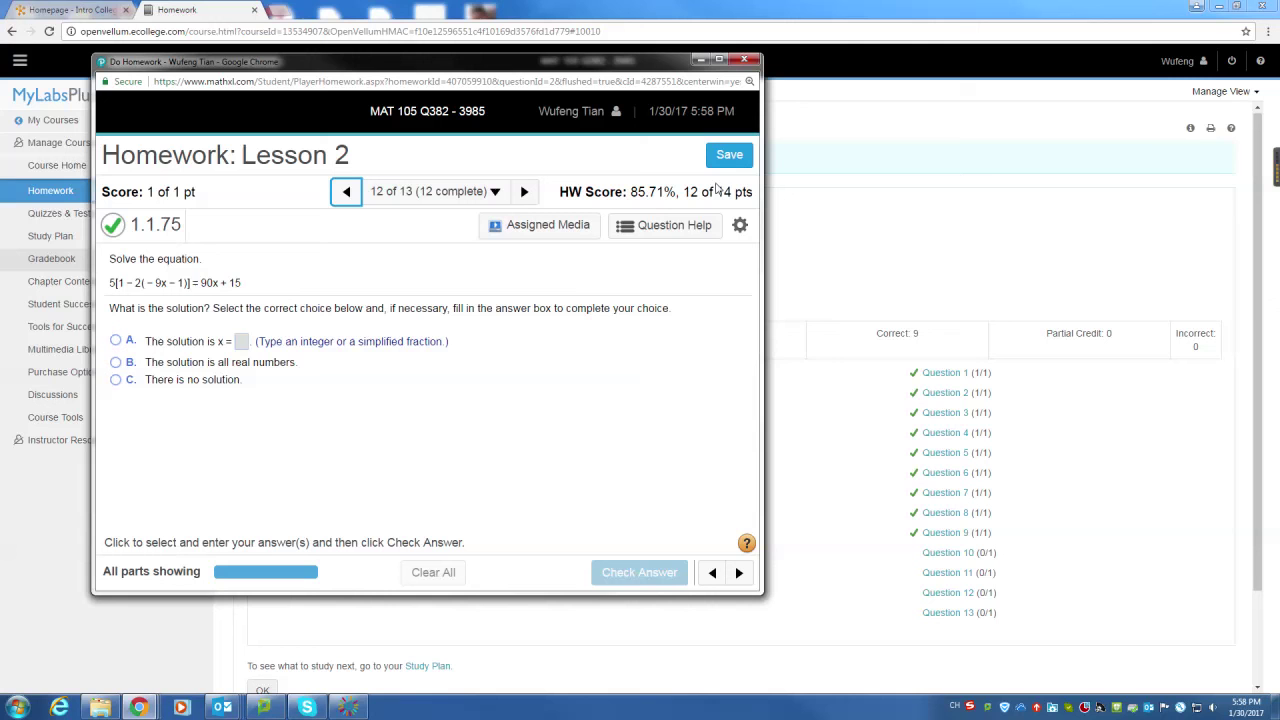
{"action": "left_click", "coordinate": [670, 224]}
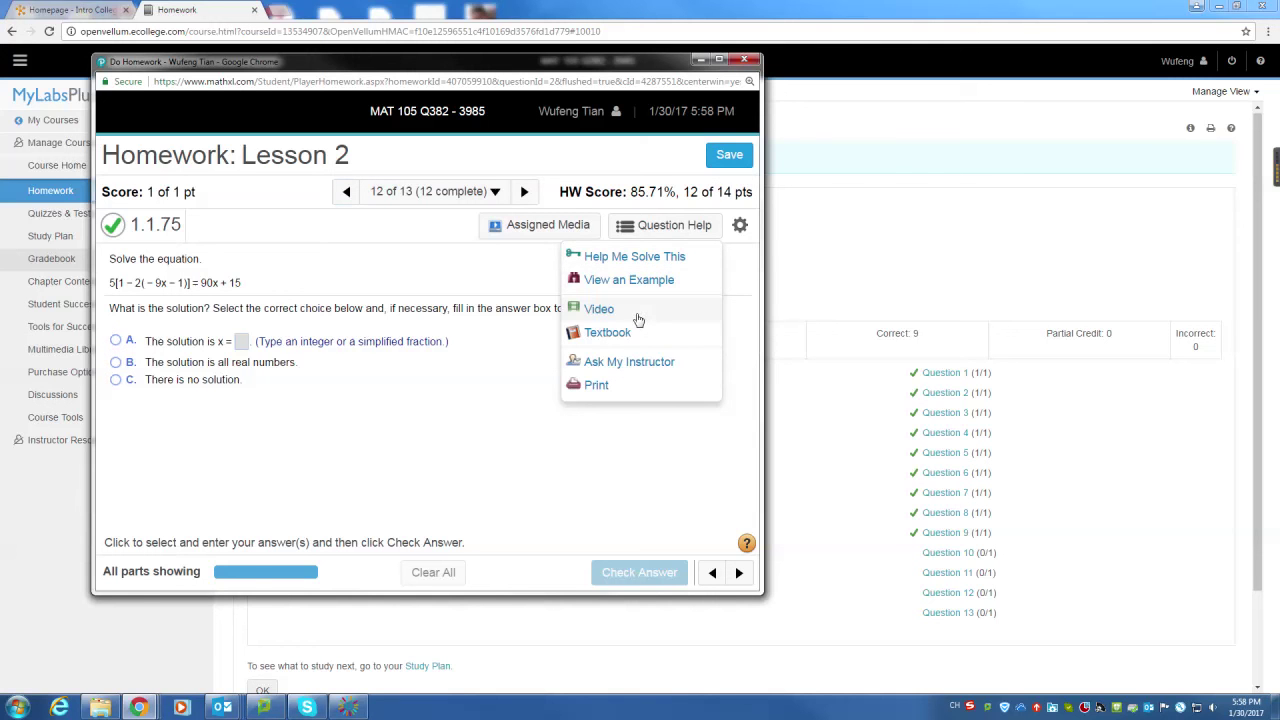
{"action": "left_click", "coordinate": [482, 411]}
{"action": "left_click", "coordinate": [523, 191]}
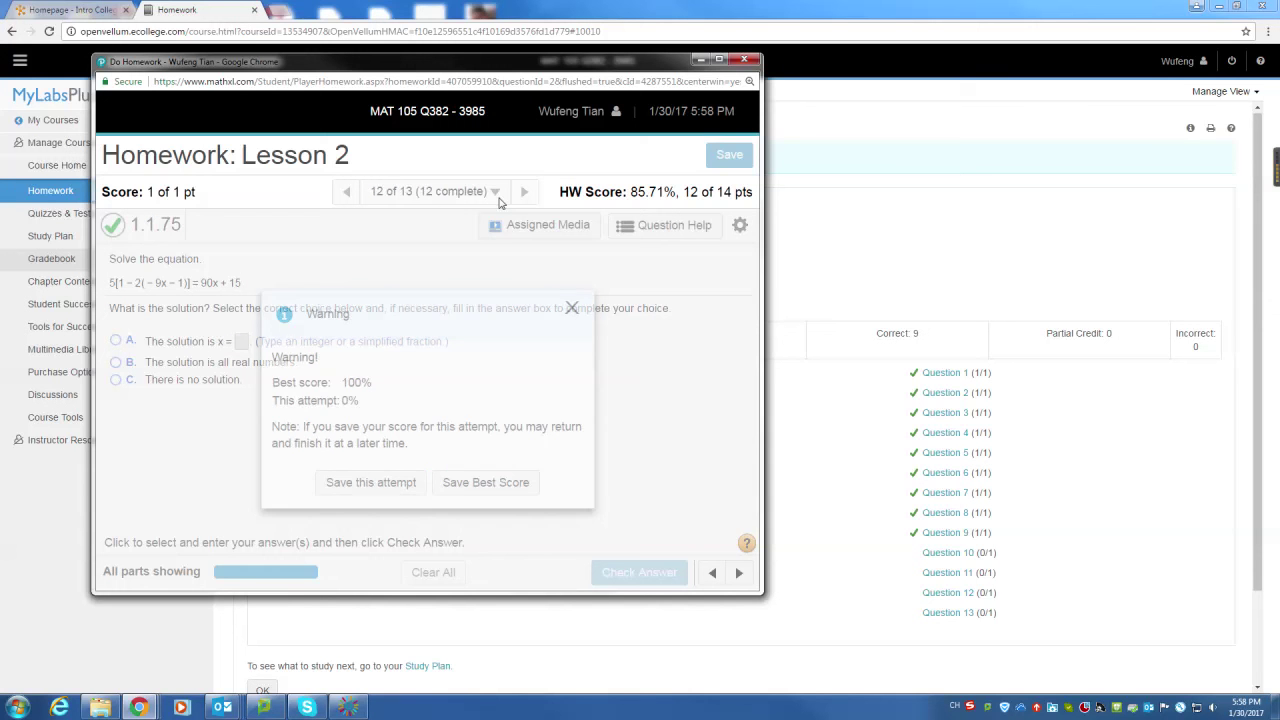
{"action": "left_click", "coordinate": [486, 482]}
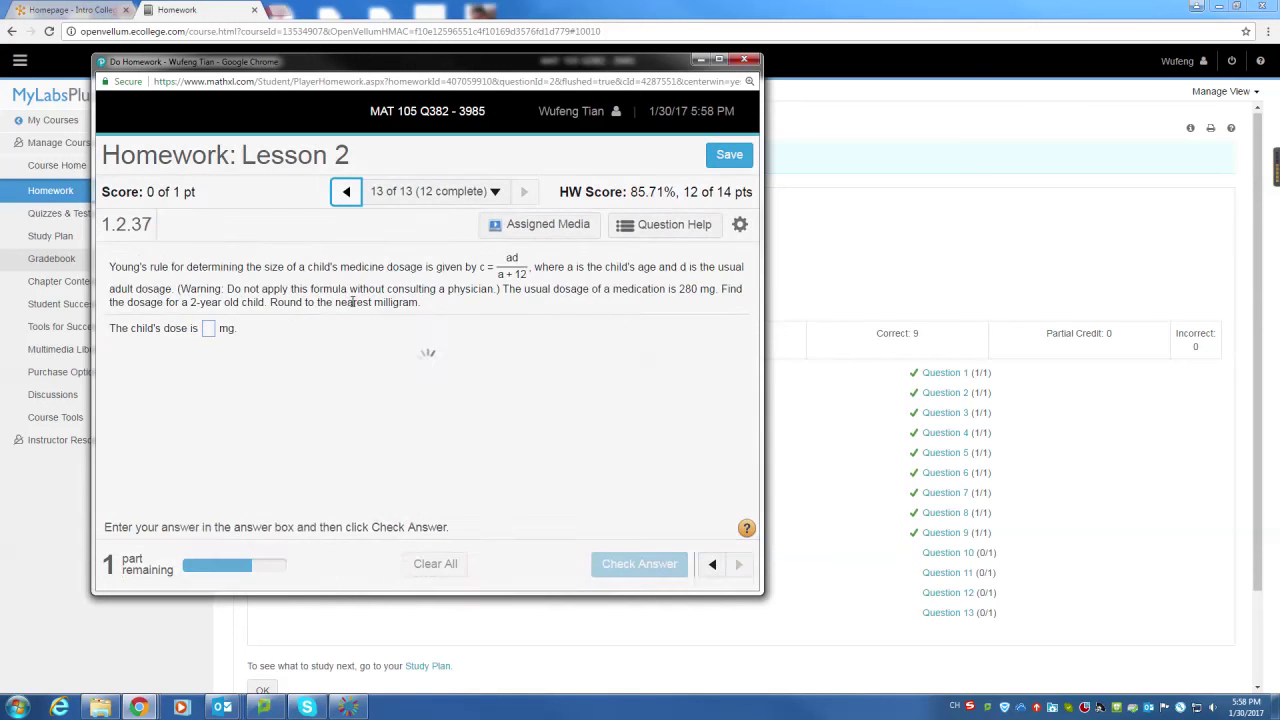
Compute 2·280/14 with Calculator and submit a child's dose of 40 mg
{"action": "left_click", "coordinate": [213, 330]}
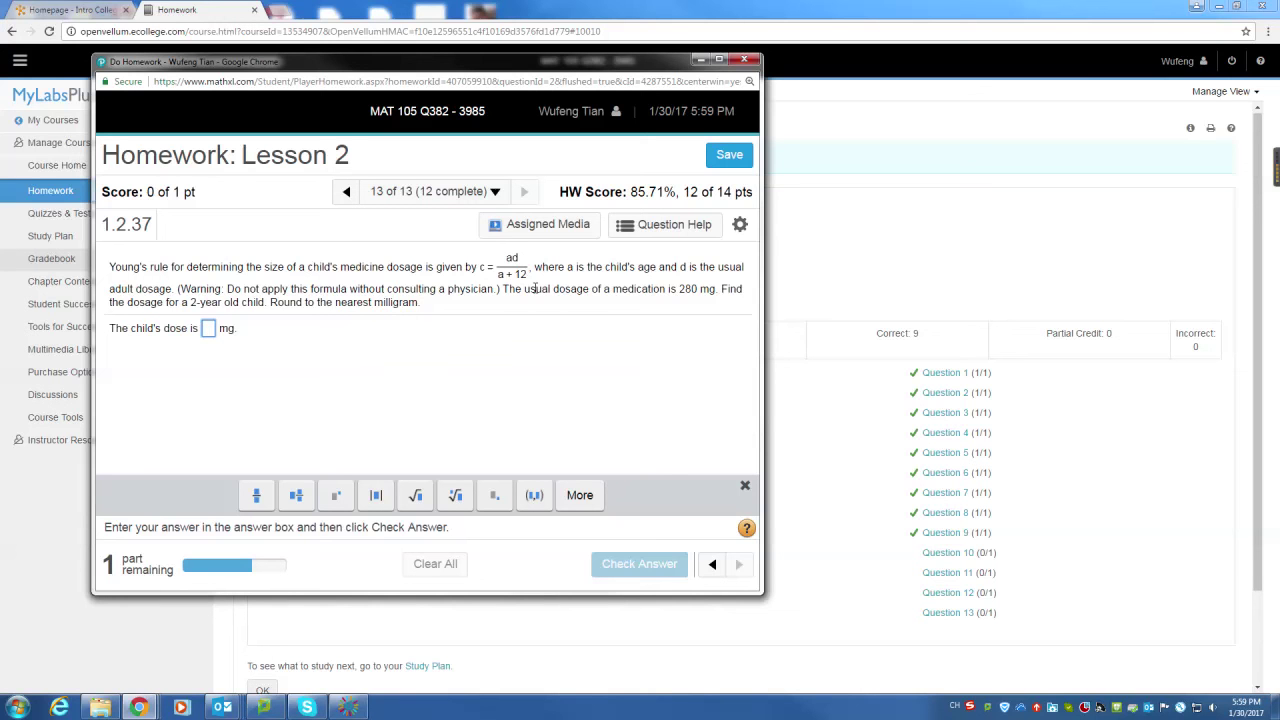
{"action": "type", "text": "2"}
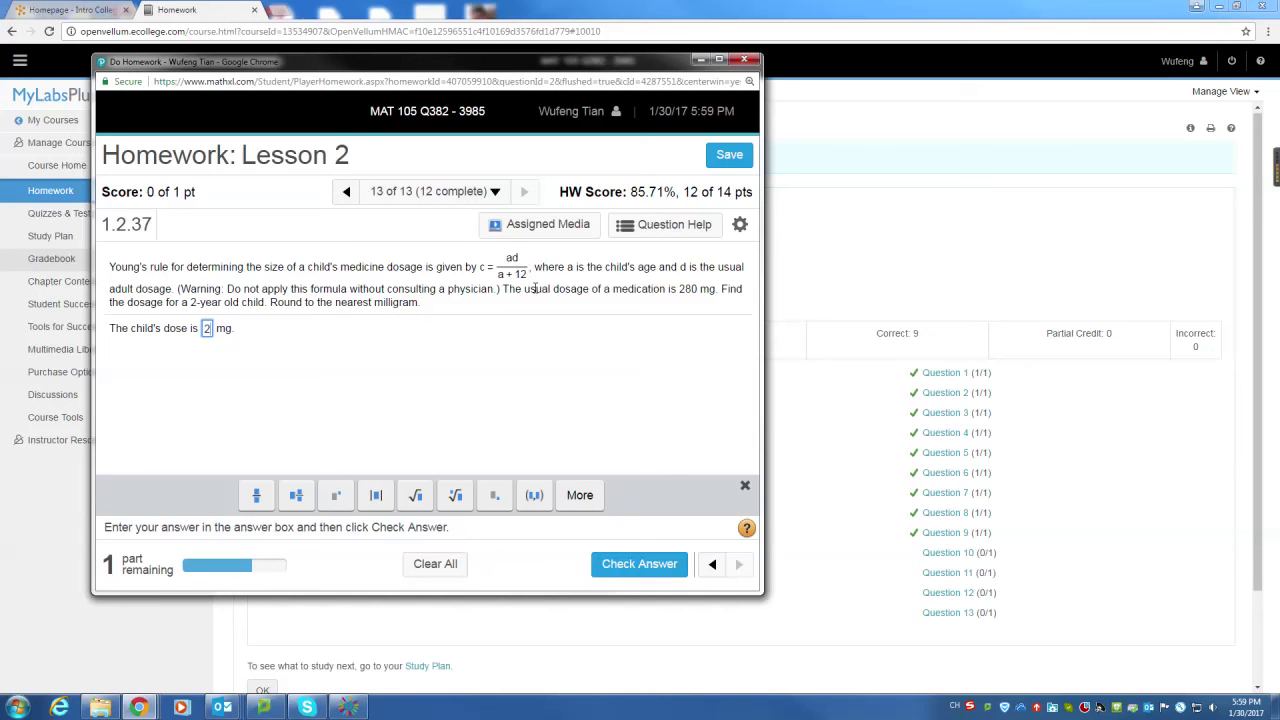
{"action": "type", "text": "(280)/14"}
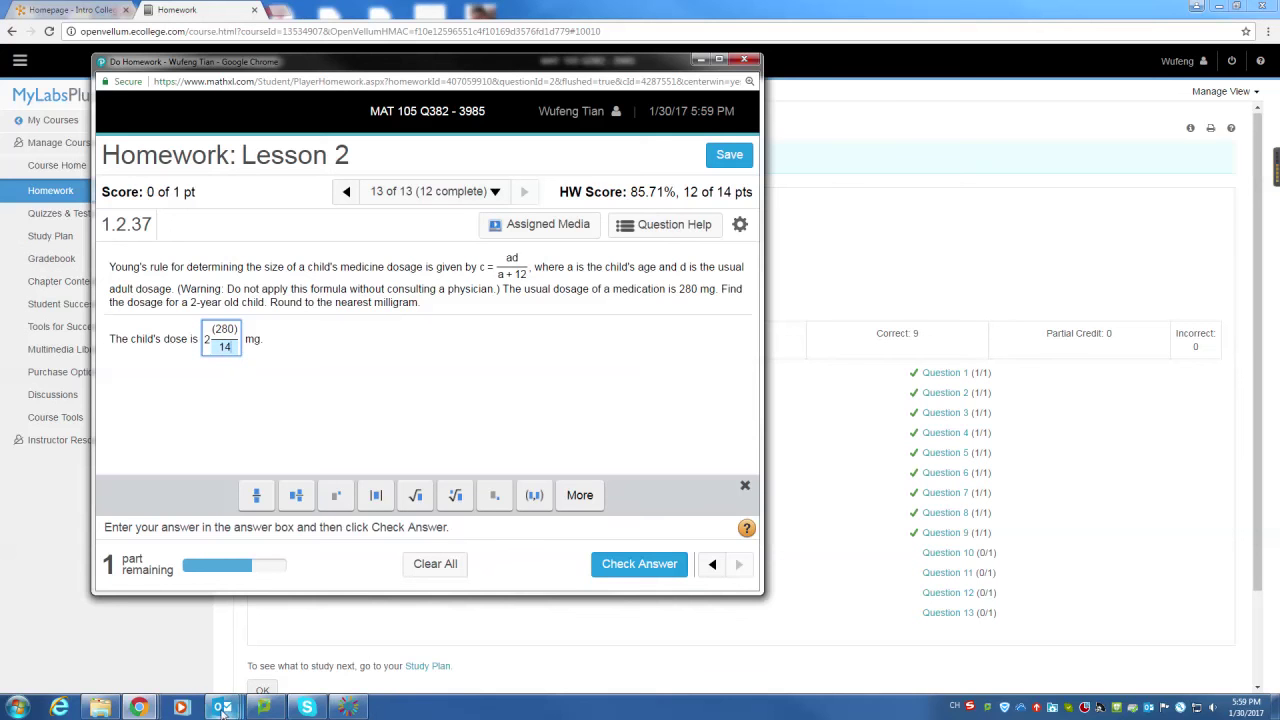
{"action": "left_click", "coordinate": [18, 707]}
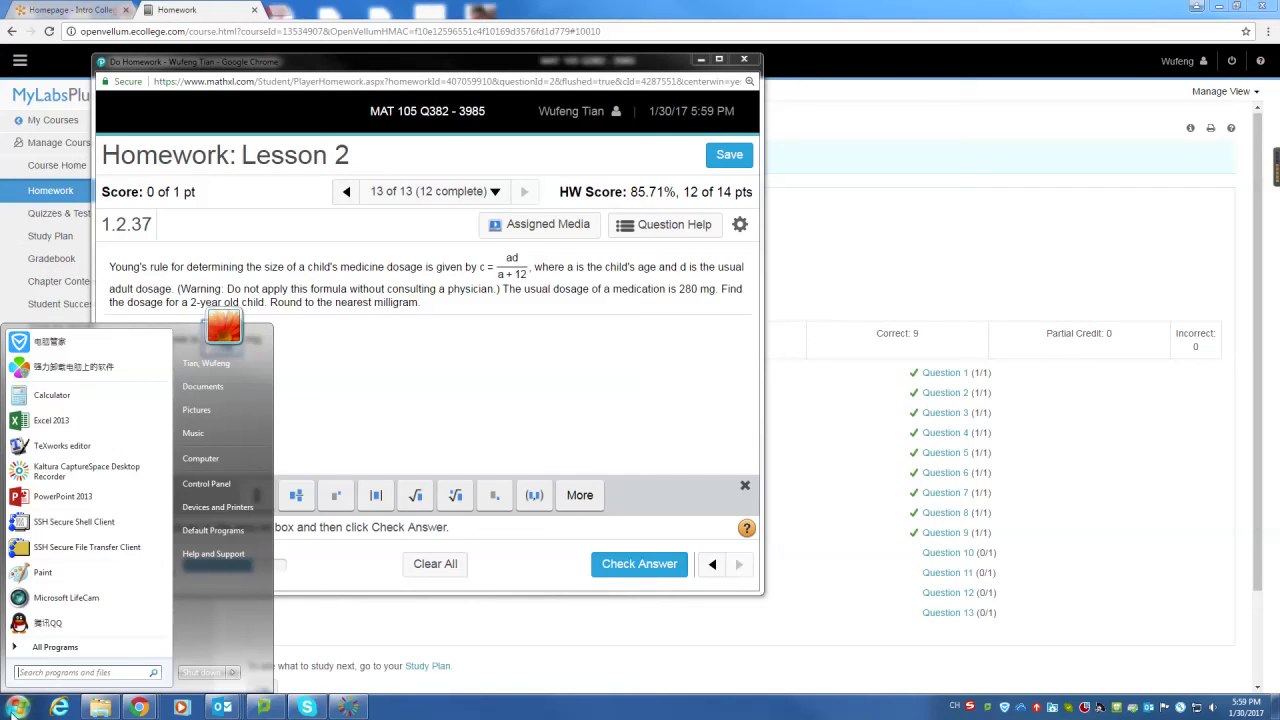
{"action": "left_click", "coordinate": [100, 392]}
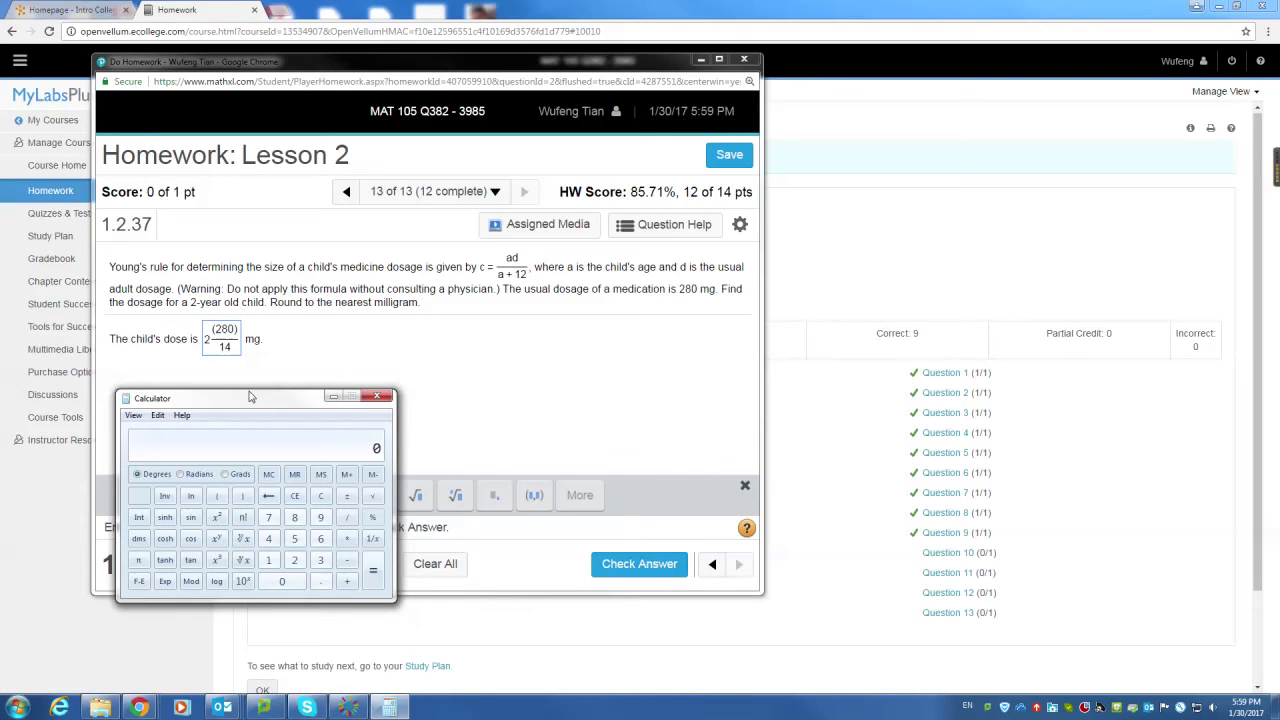
{"action": "type", "text": "280)/14"}
{"action": "key", "text": "Return"}
{"action": "left_click_drag", "start_coordinate": [206, 338], "coordinate": [258, 340]}
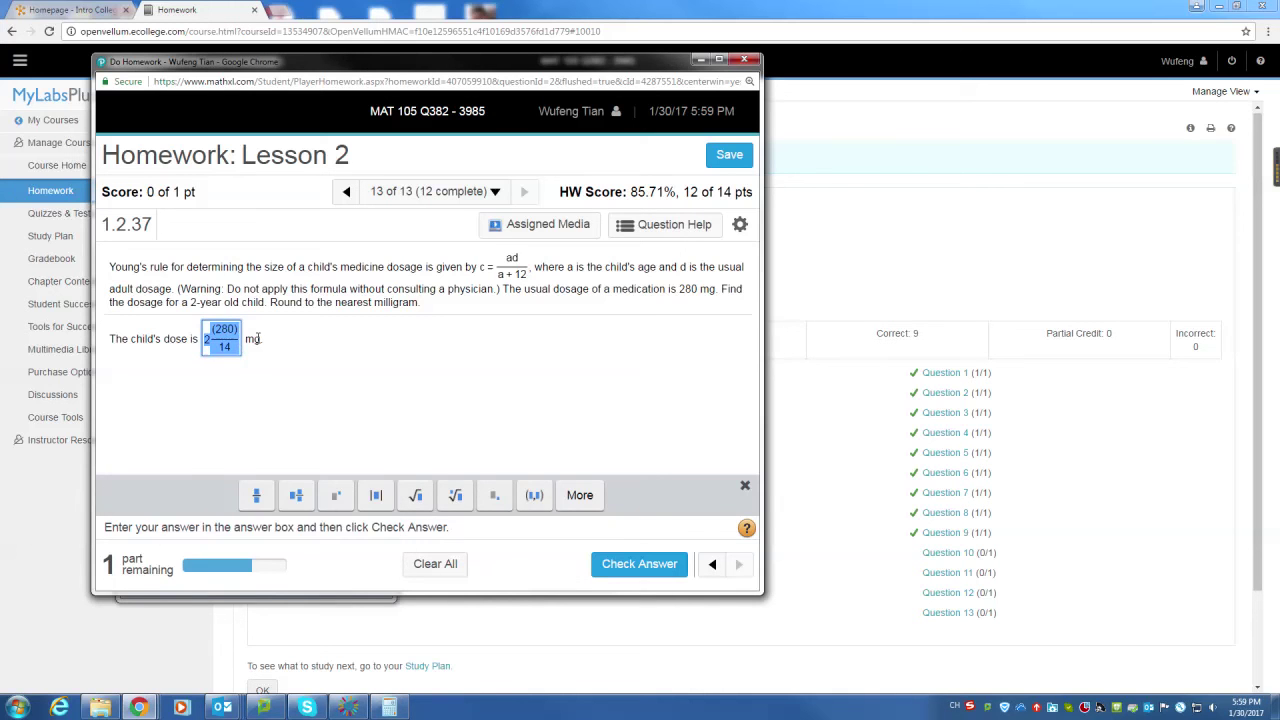
{"action": "type", "text": "40"}
{"action": "key", "text": "Return"}
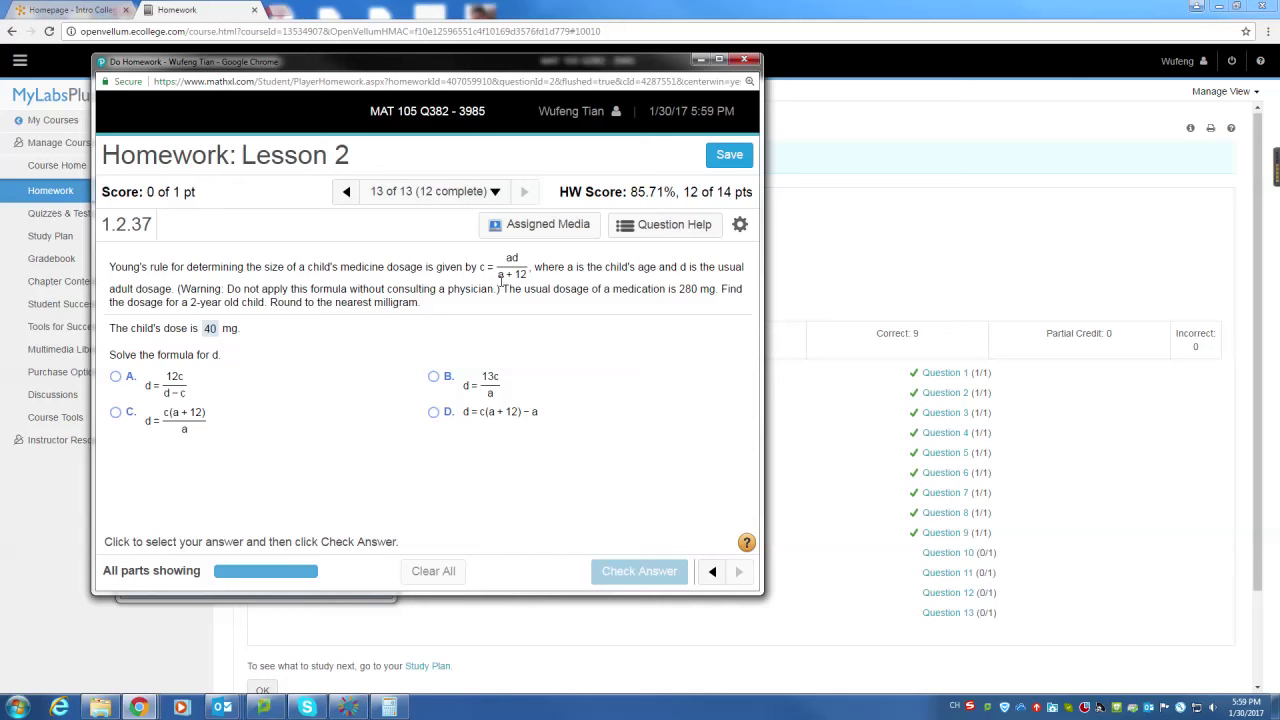
Choose formula C, d = c(a + 12)/a, check it, and dismiss the confirmation
{"action": "left_click", "coordinate": [116, 412]}
{"action": "left_click", "coordinate": [639, 571]}
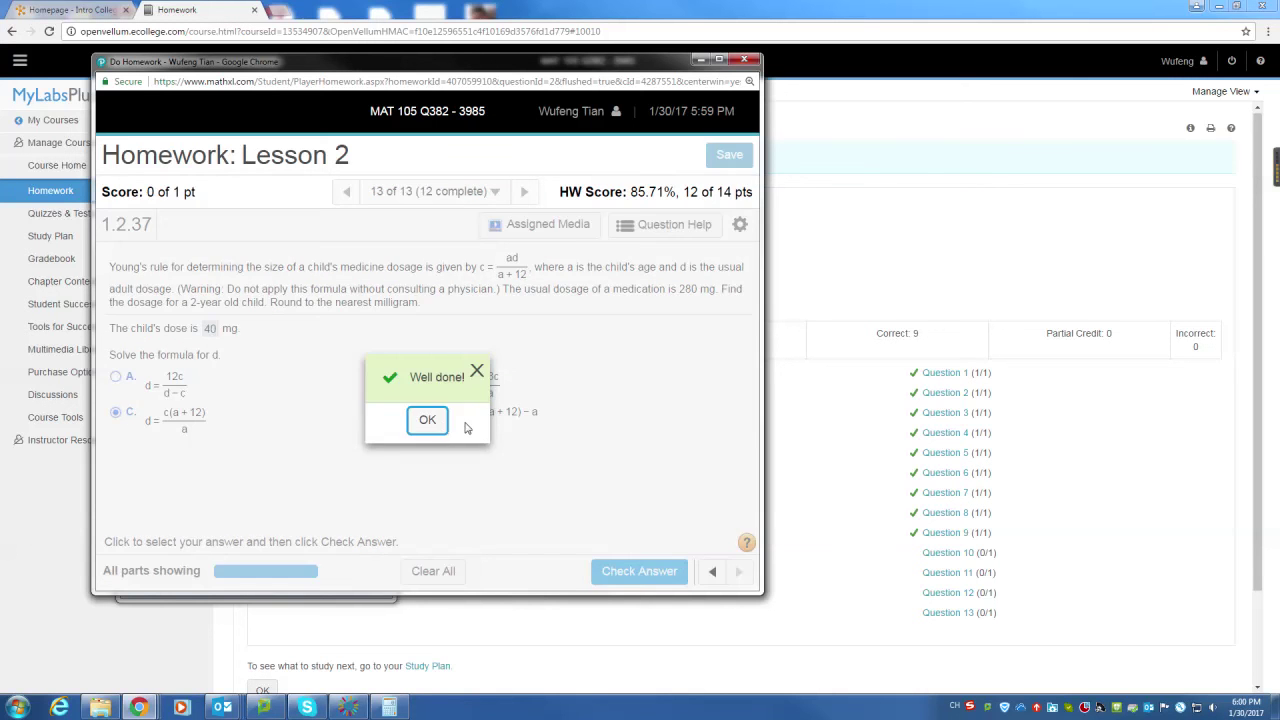
{"action": "left_click", "coordinate": [442, 425]}
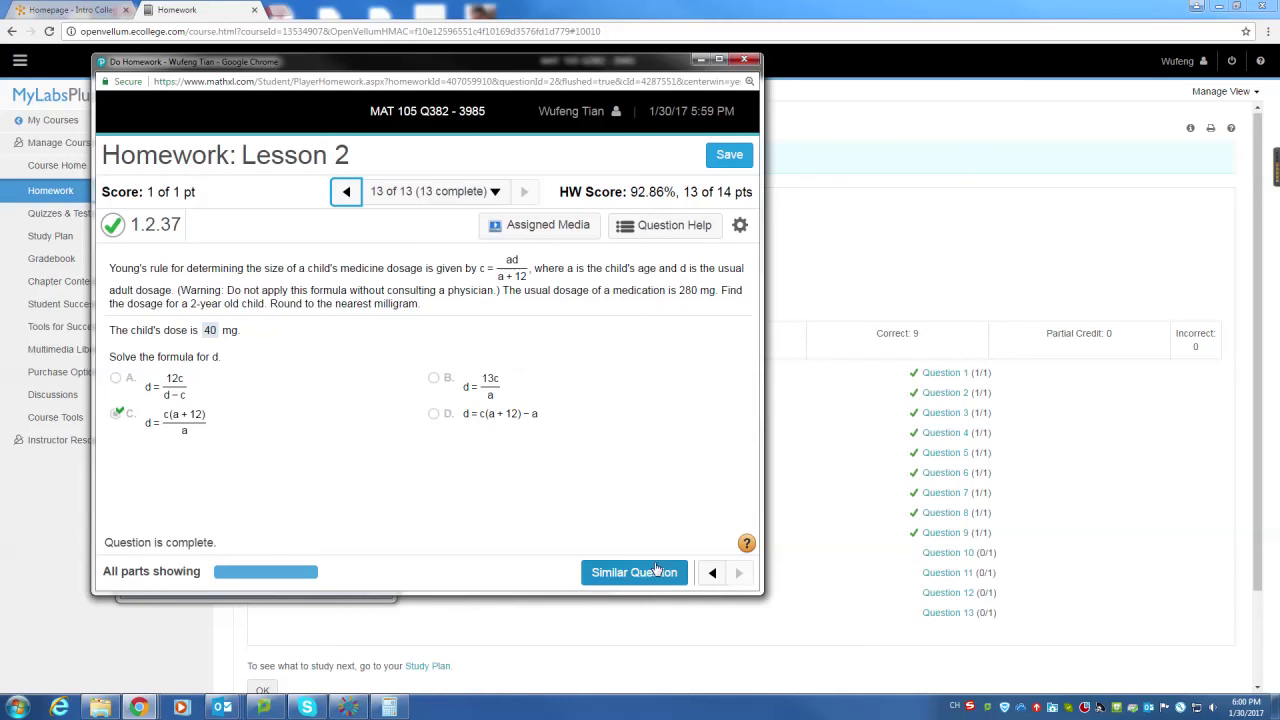
Open and start the Graphing Inequalities Active Learning Figure, widening its window
{"action": "left_click", "coordinate": [492, 194]}
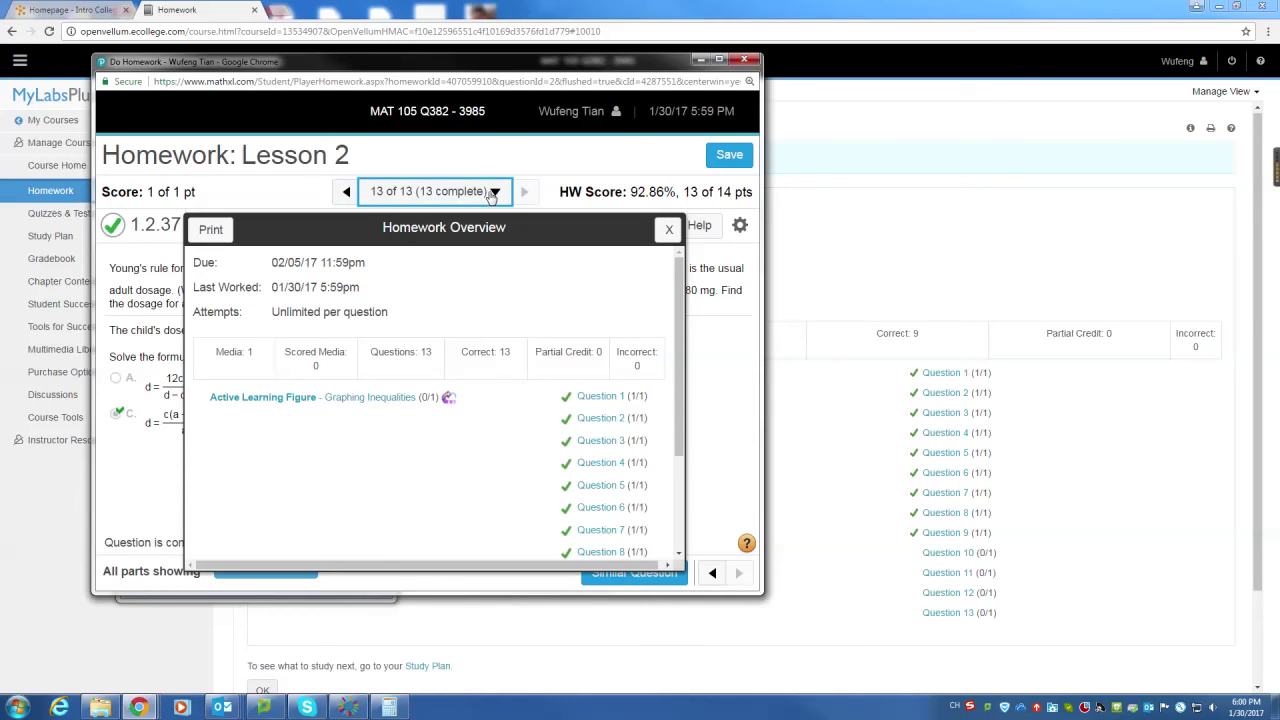
{"action": "scroll", "coordinate": [420, 440], "scroll_direction": "down", "scroll_amount": 3}
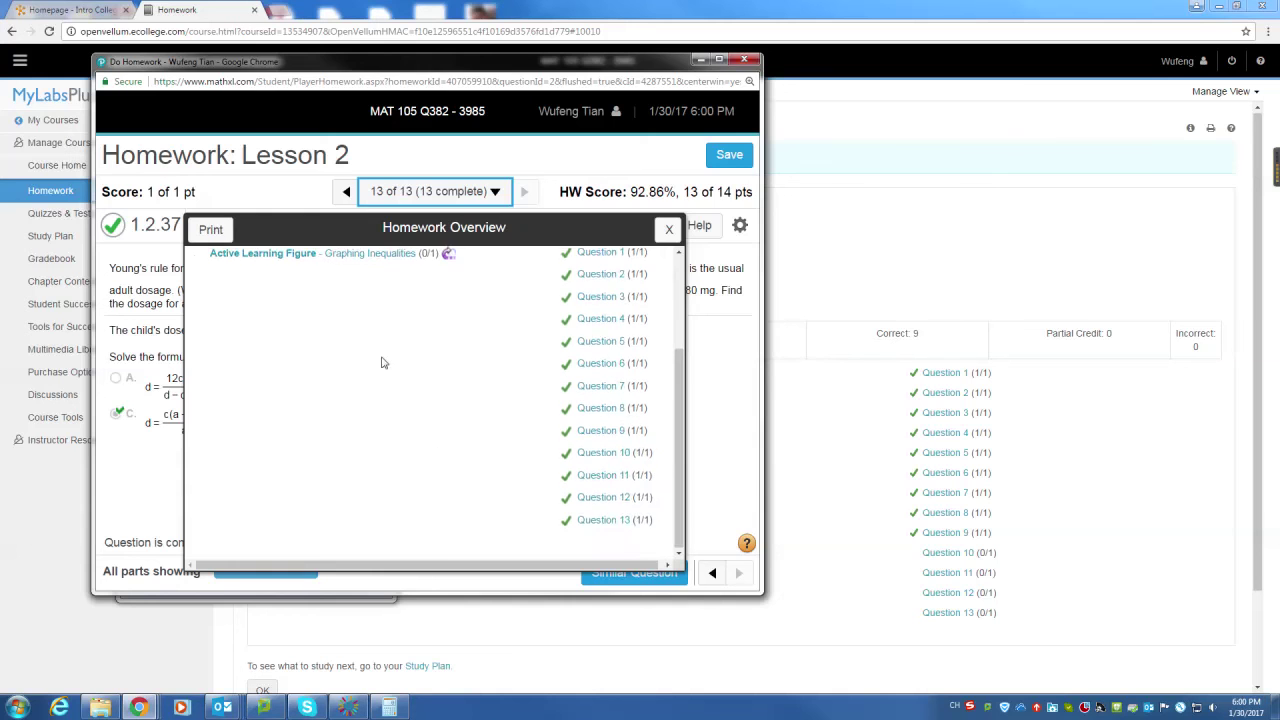
{"action": "scroll", "coordinate": [381, 362], "scroll_direction": "up", "scroll_amount": 3}
{"action": "left_click", "coordinate": [370, 474]}
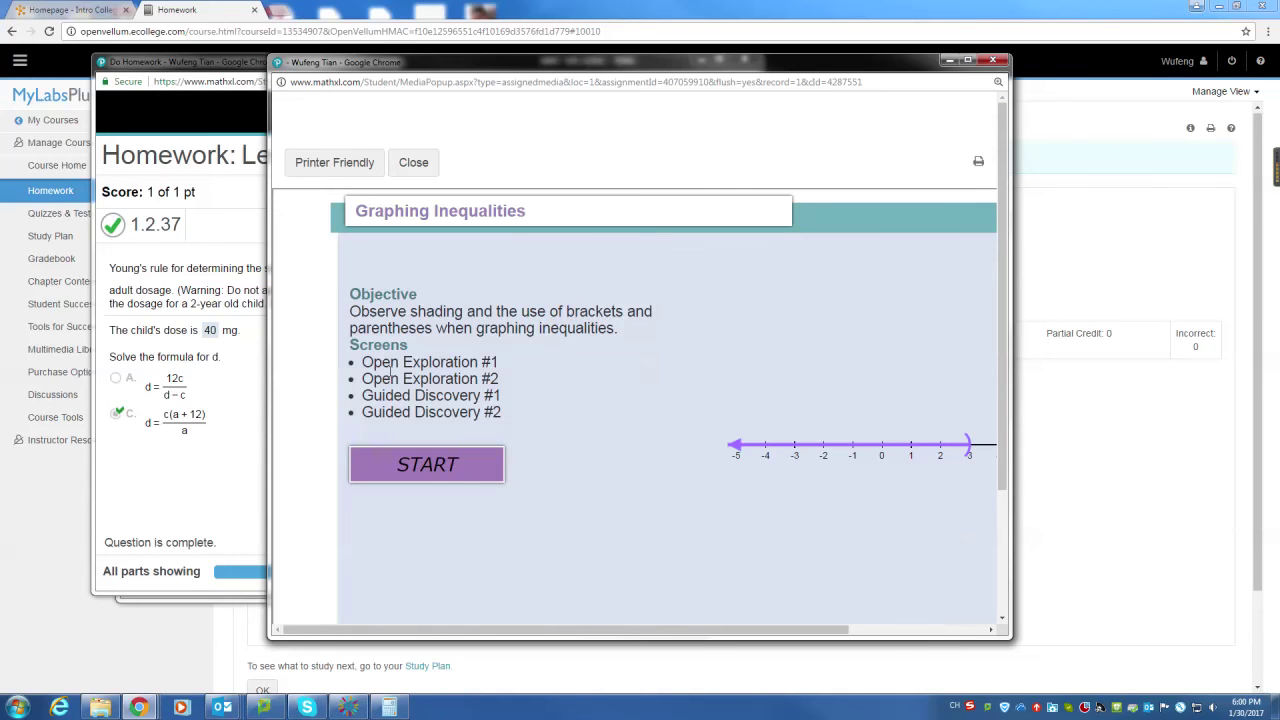
{"action": "left_click", "coordinate": [439, 470]}
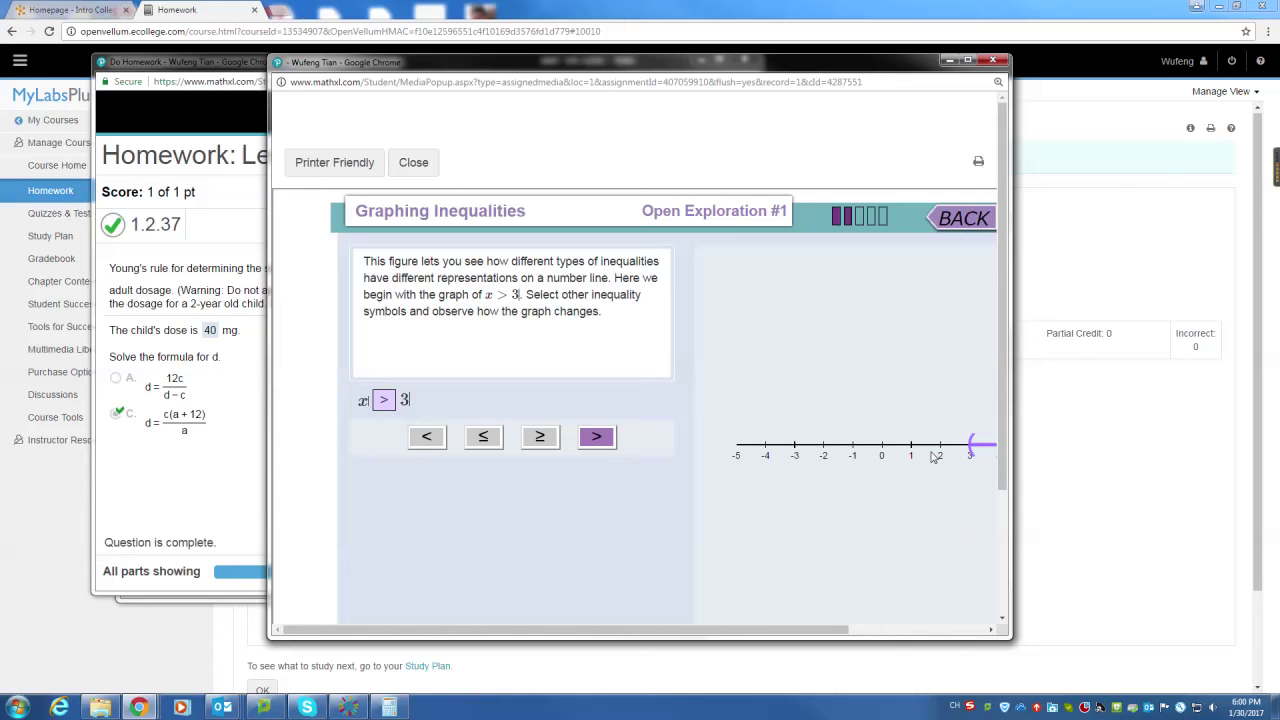
{"action": "left_click_drag", "start_coordinate": [1011, 360], "coordinate": [1245, 346]}
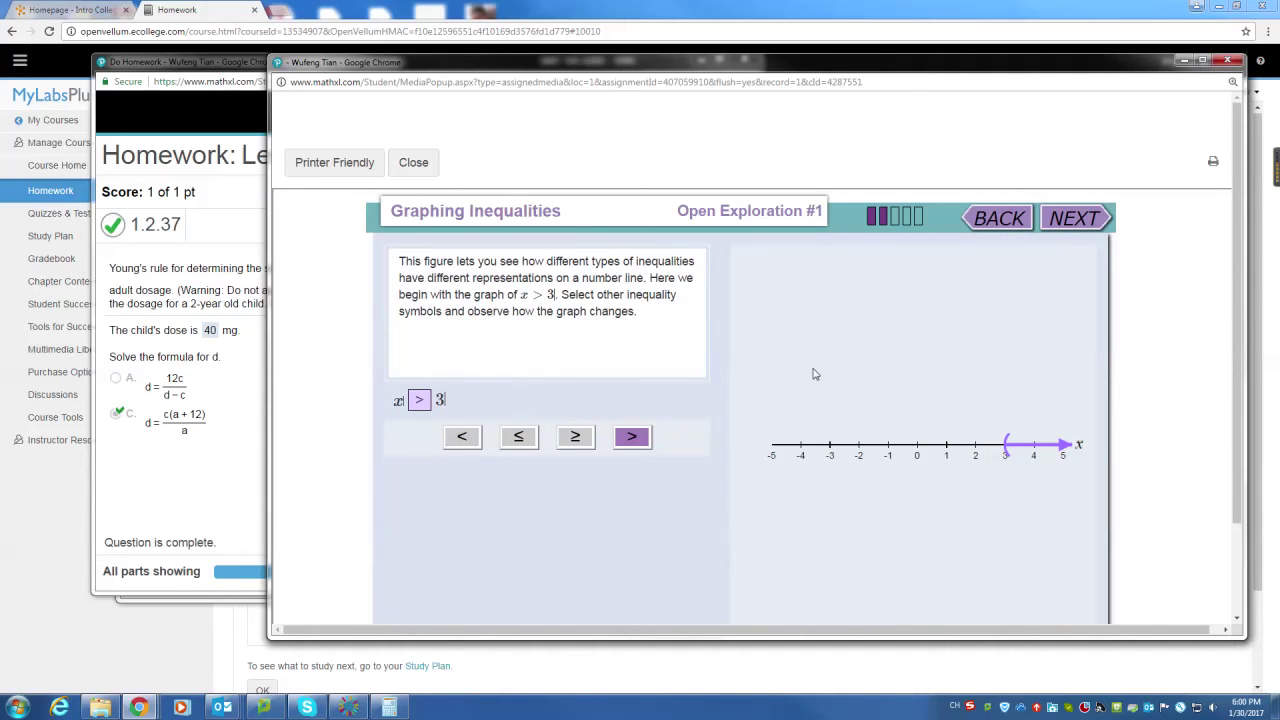
Step through the explorations, answering greater-than and greater-than-or-equal, then close the figure
{"action": "left_click", "coordinate": [1092, 224]}
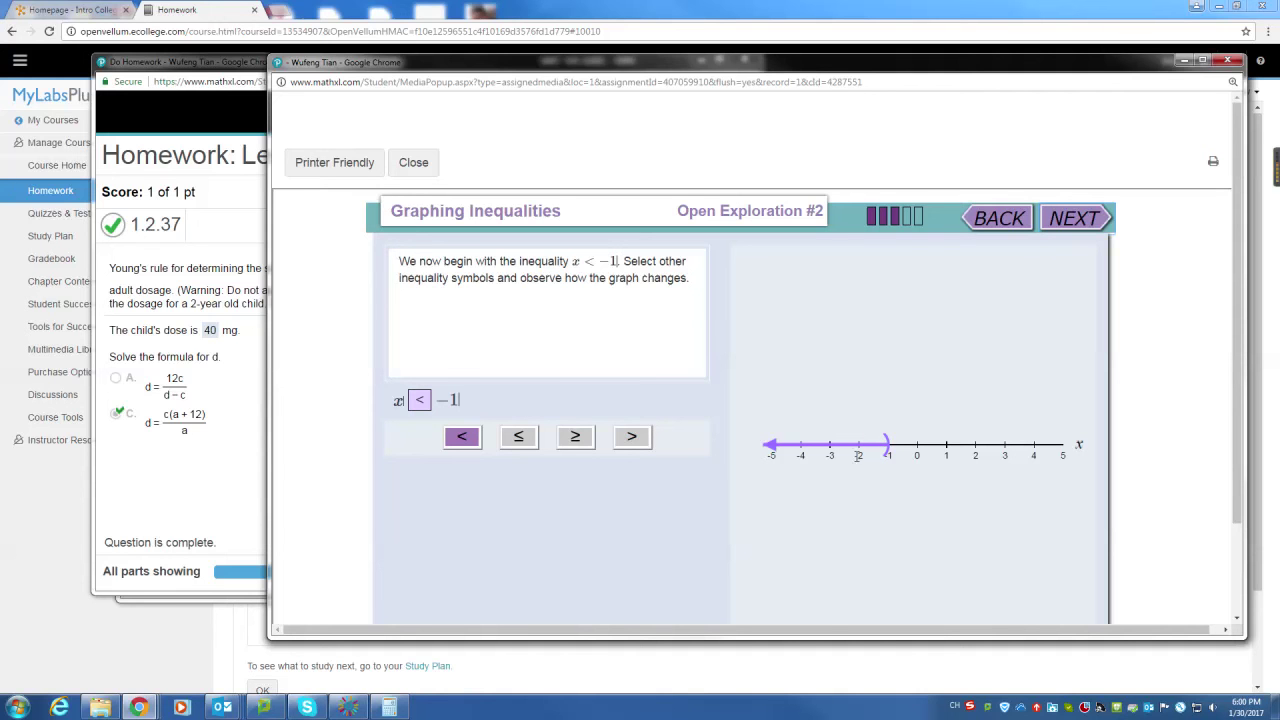
{"action": "left_click", "coordinate": [1070, 219]}
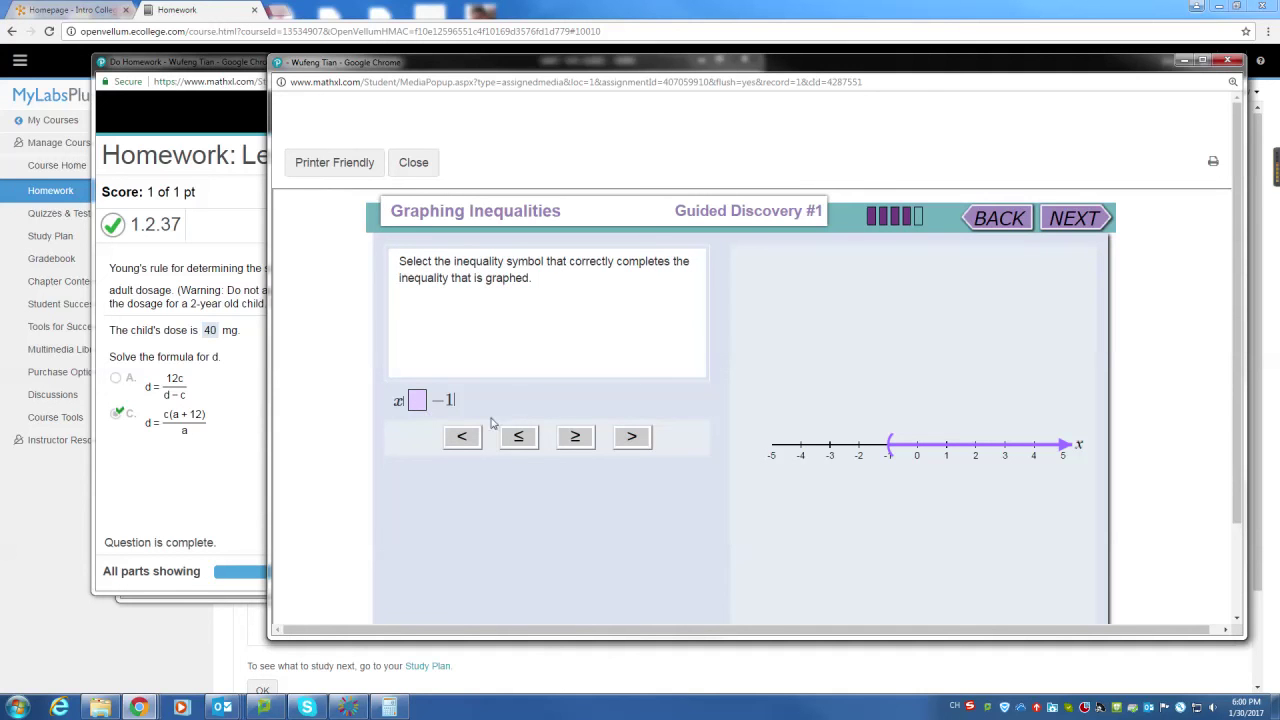
{"action": "left_click", "coordinate": [634, 440]}
{"action": "left_click", "coordinate": [1078, 224]}
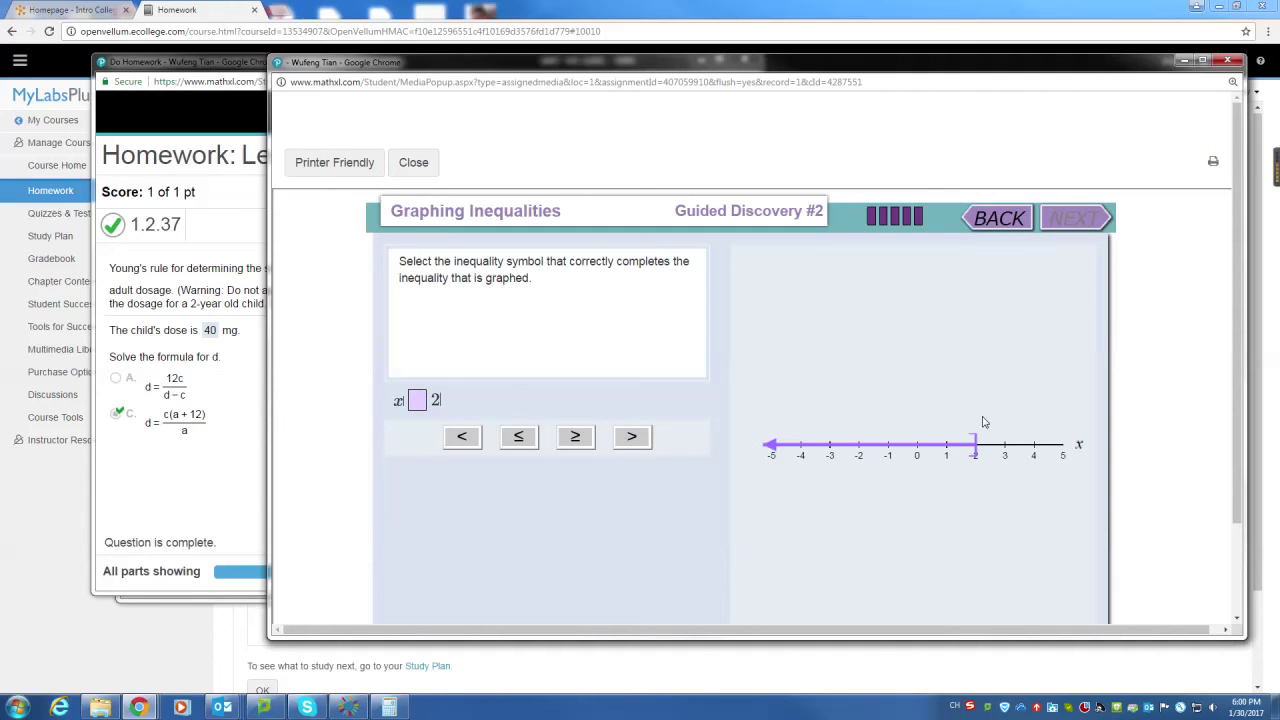
{"action": "left_click", "coordinate": [575, 440]}
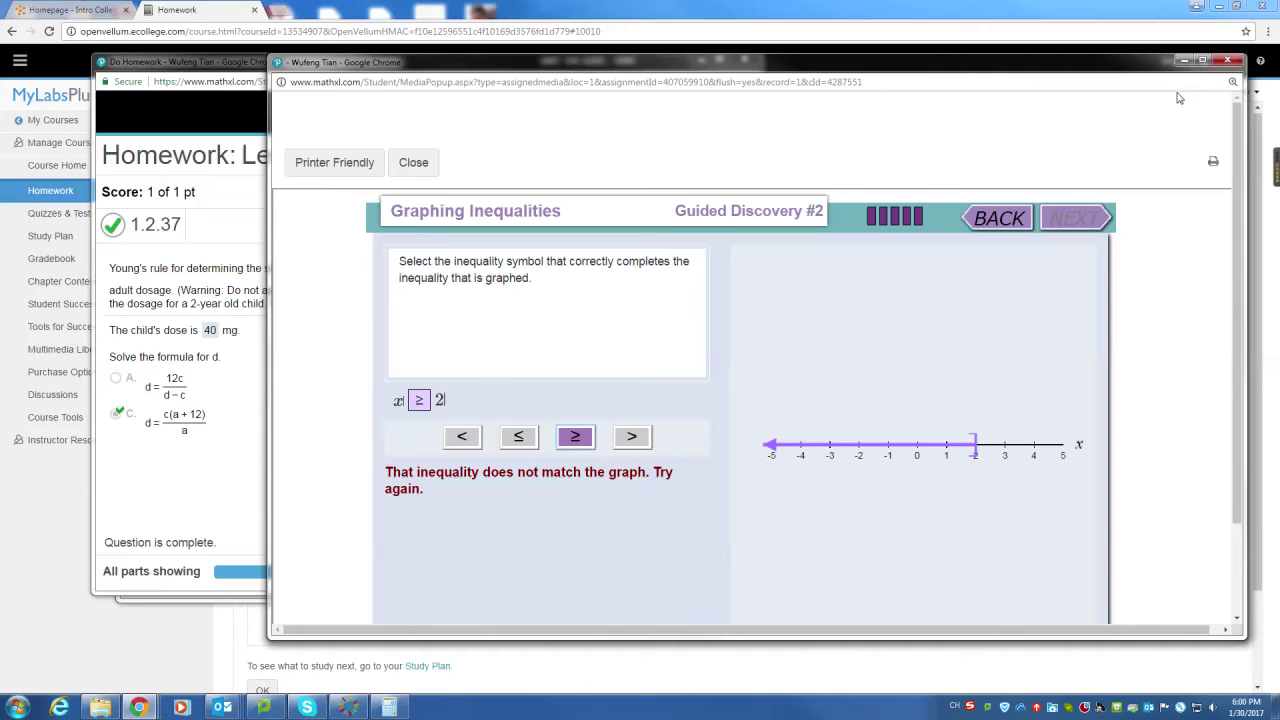
{"action": "scroll", "coordinate": [1195, 490], "scroll_direction": "down", "scroll_amount": 2}
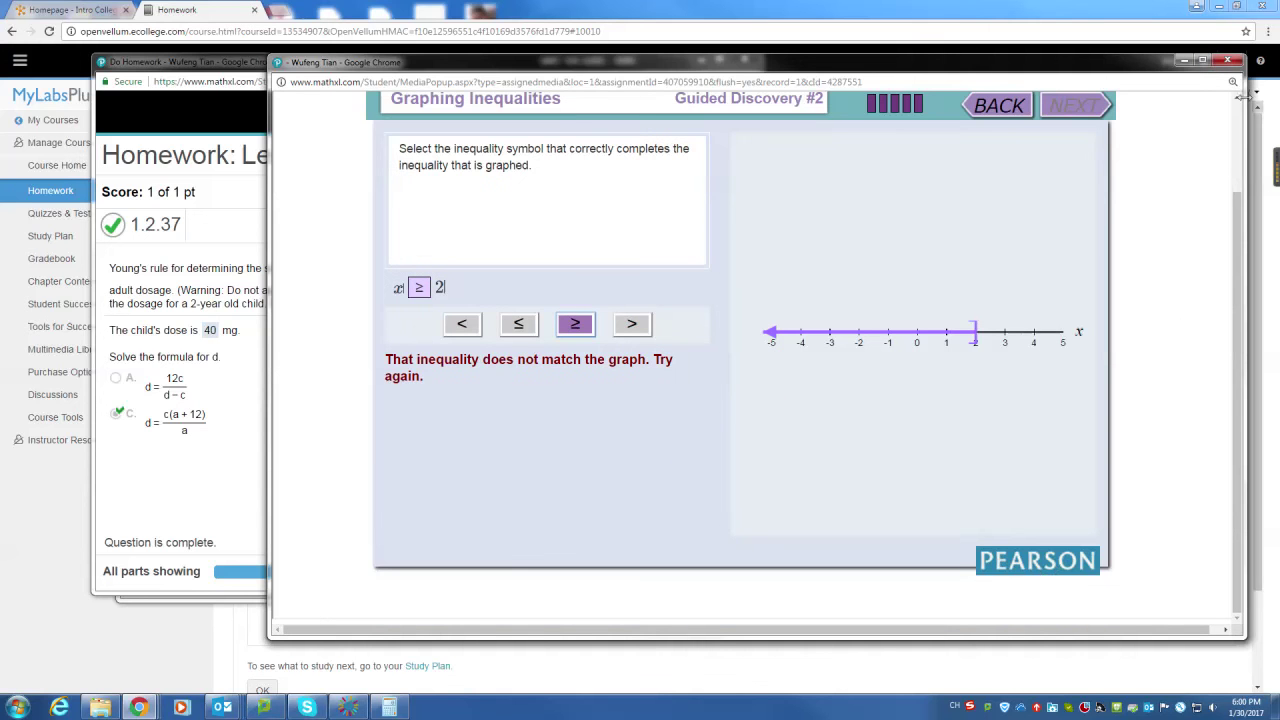
{"action": "left_click", "coordinate": [1228, 61]}
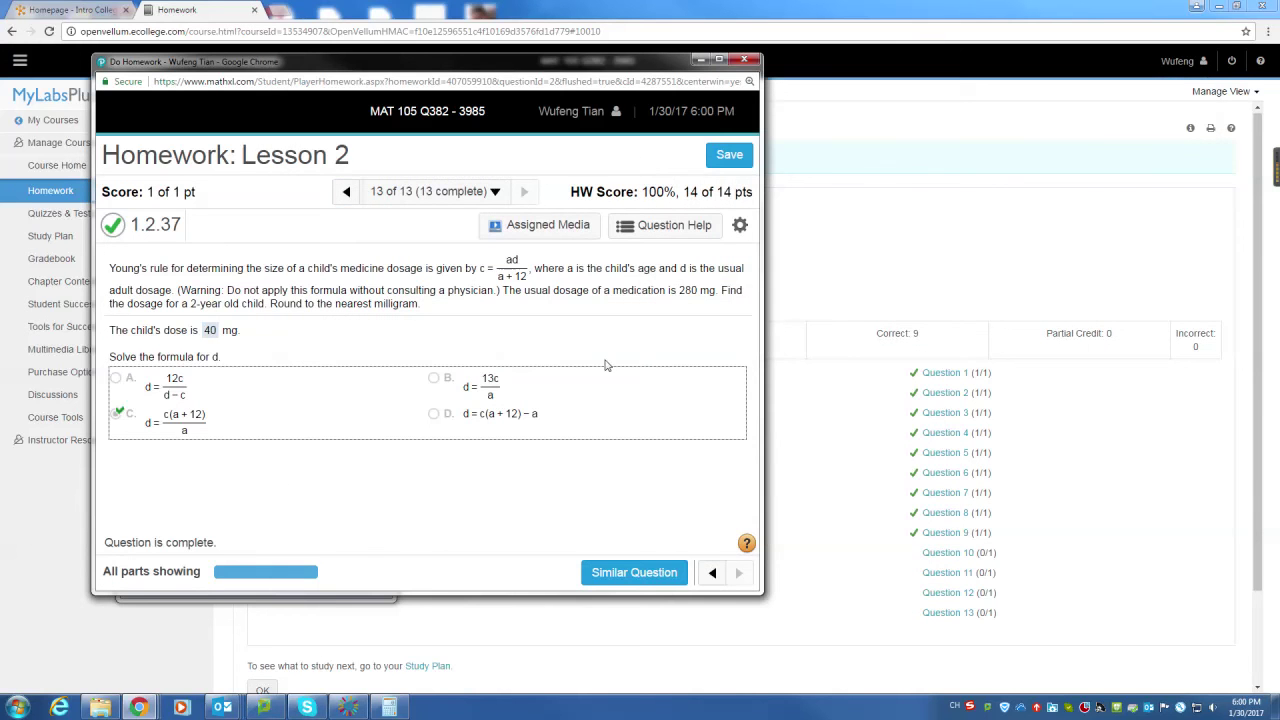
Save the completed Lesson 2 homework and close Windows Calculator
{"action": "left_click", "coordinate": [727, 156]}
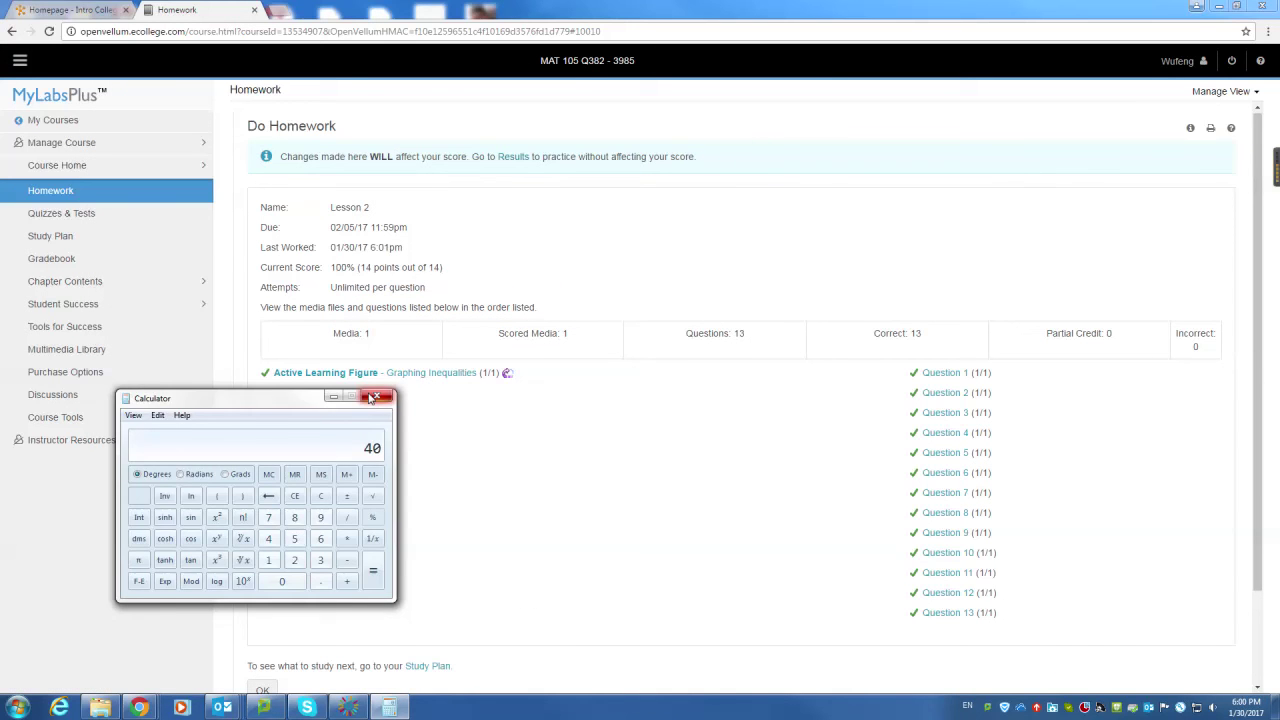
{"action": "left_click", "coordinate": [377, 396]}
{"action": "left_click", "coordinate": [348, 707]}
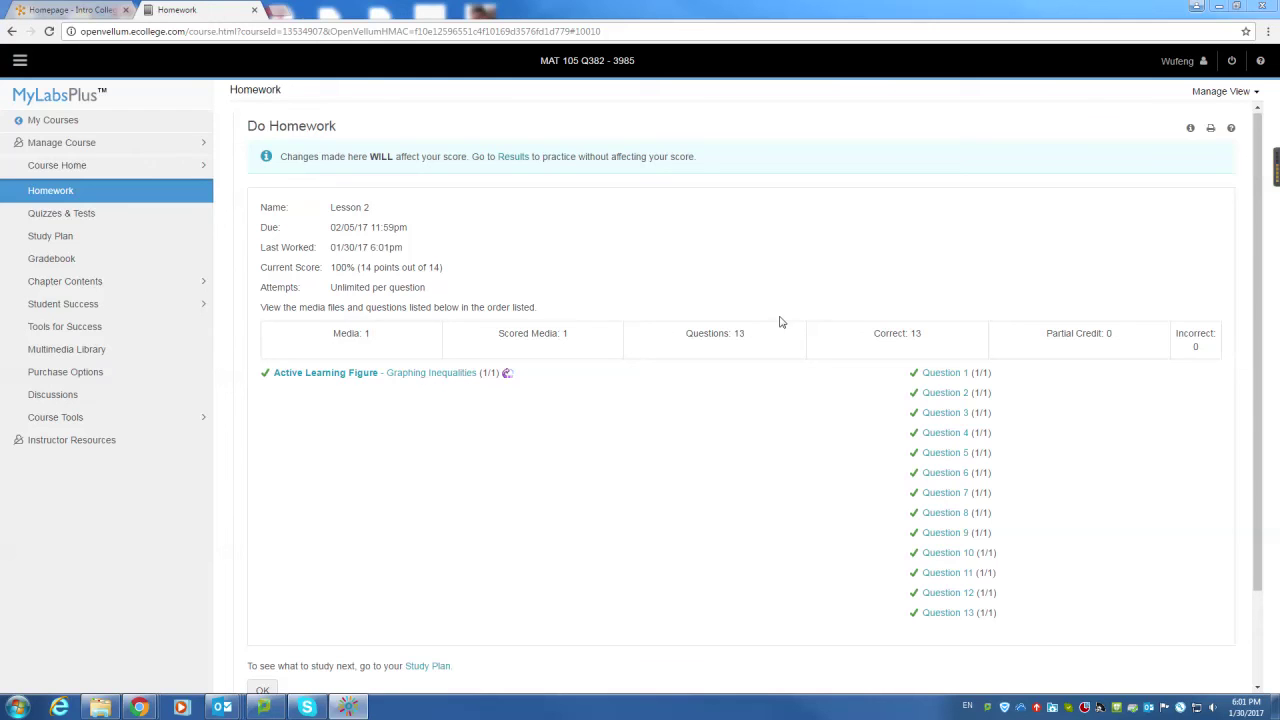
View the Intro College Algebra Enter Grades table in Brightspace, then go back to Course Home
{"action": "left_click", "coordinate": [68, 10]}
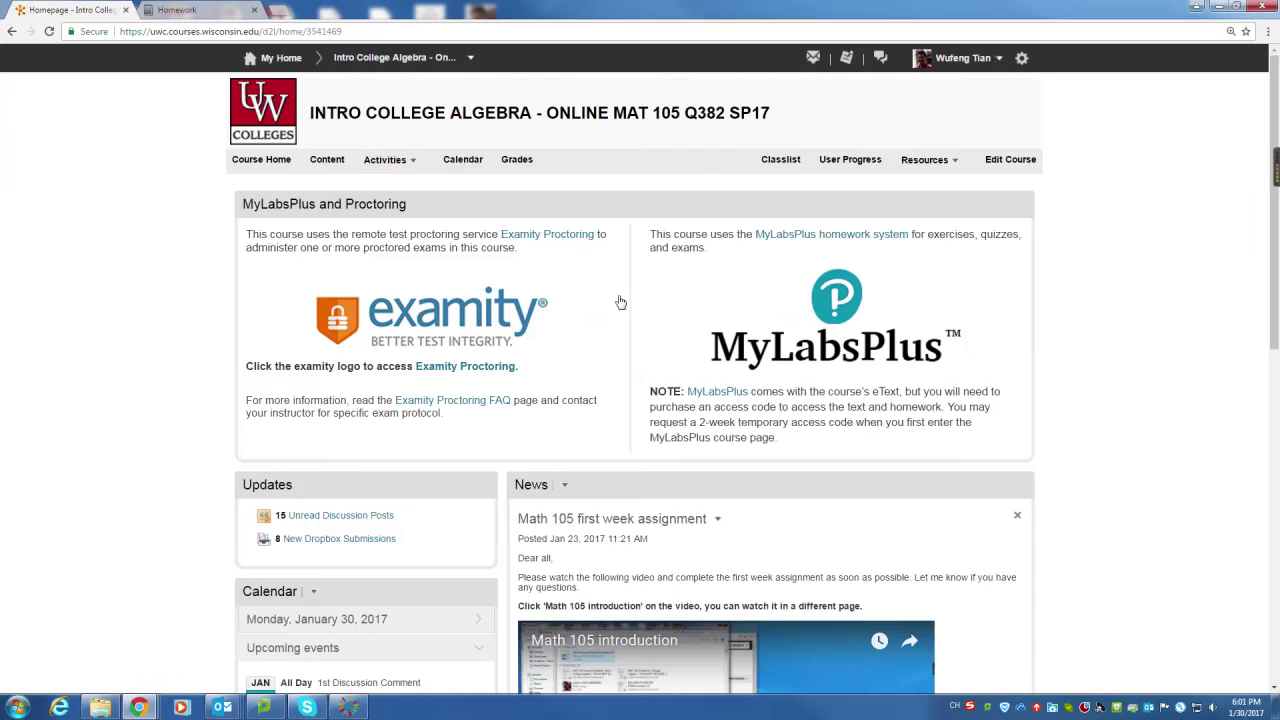
{"action": "left_click", "coordinate": [418, 161]}
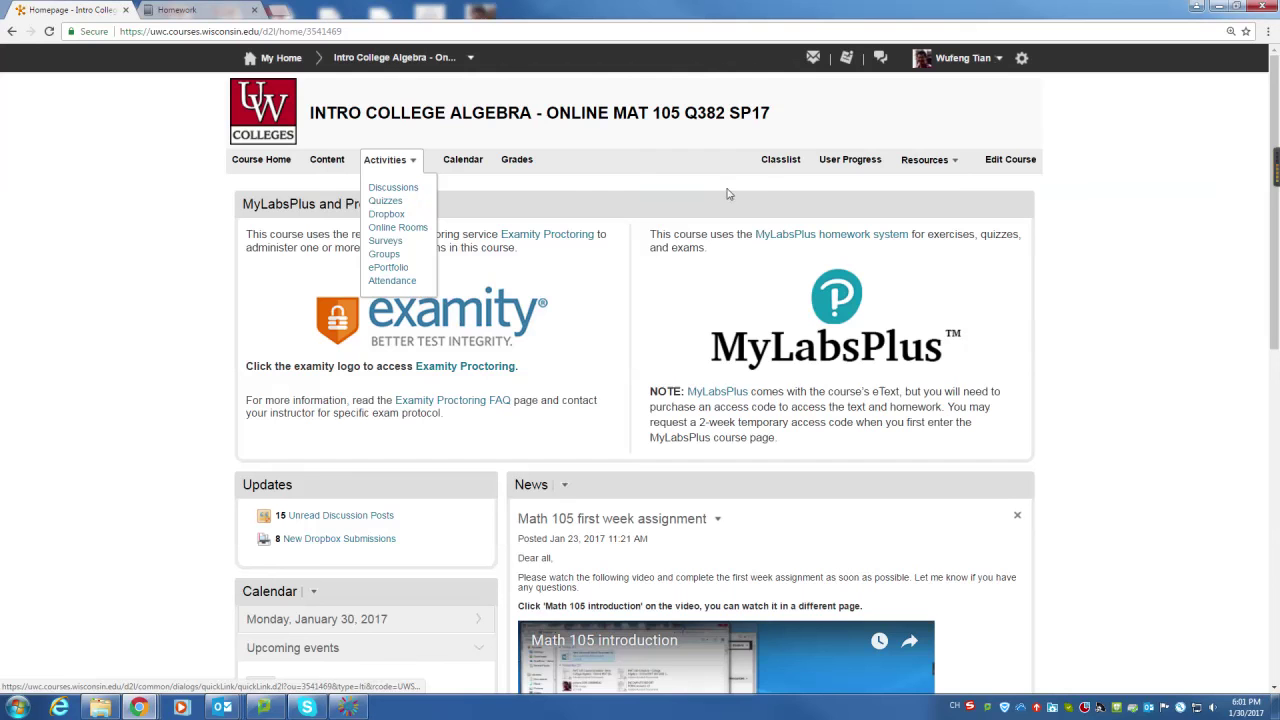
{"action": "left_click", "coordinate": [517, 159]}
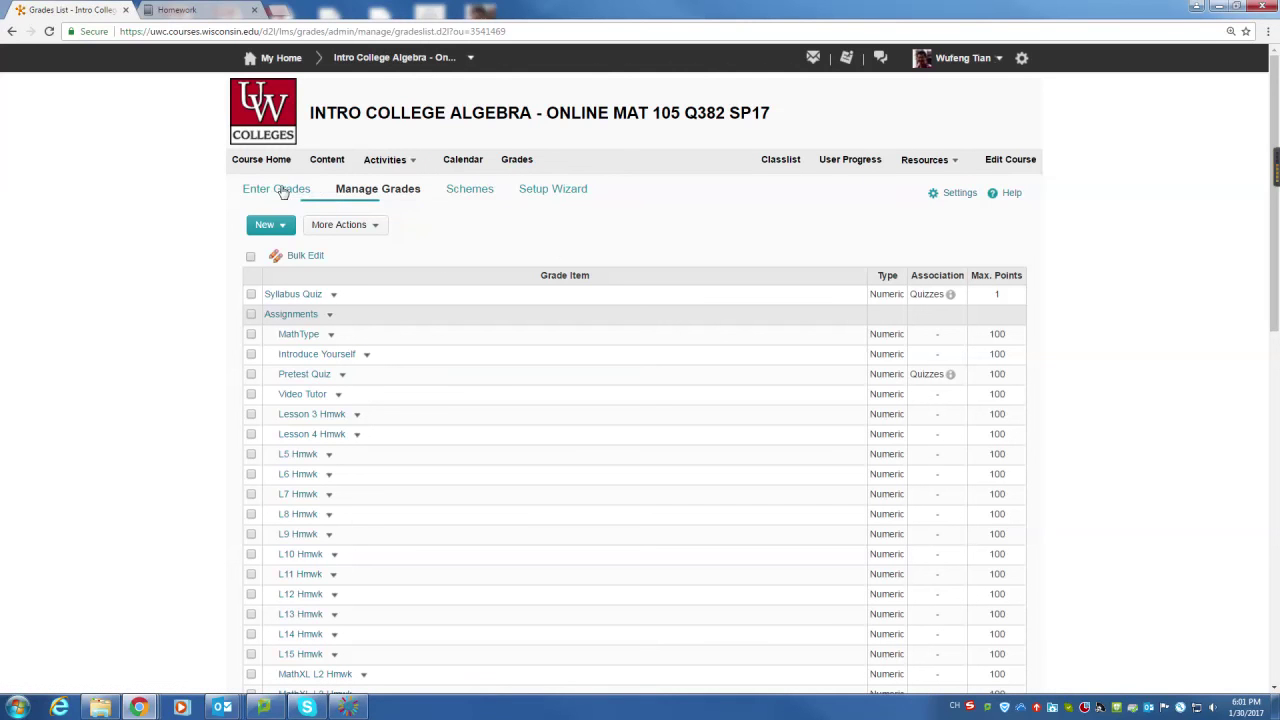
{"action": "left_click", "coordinate": [283, 190]}
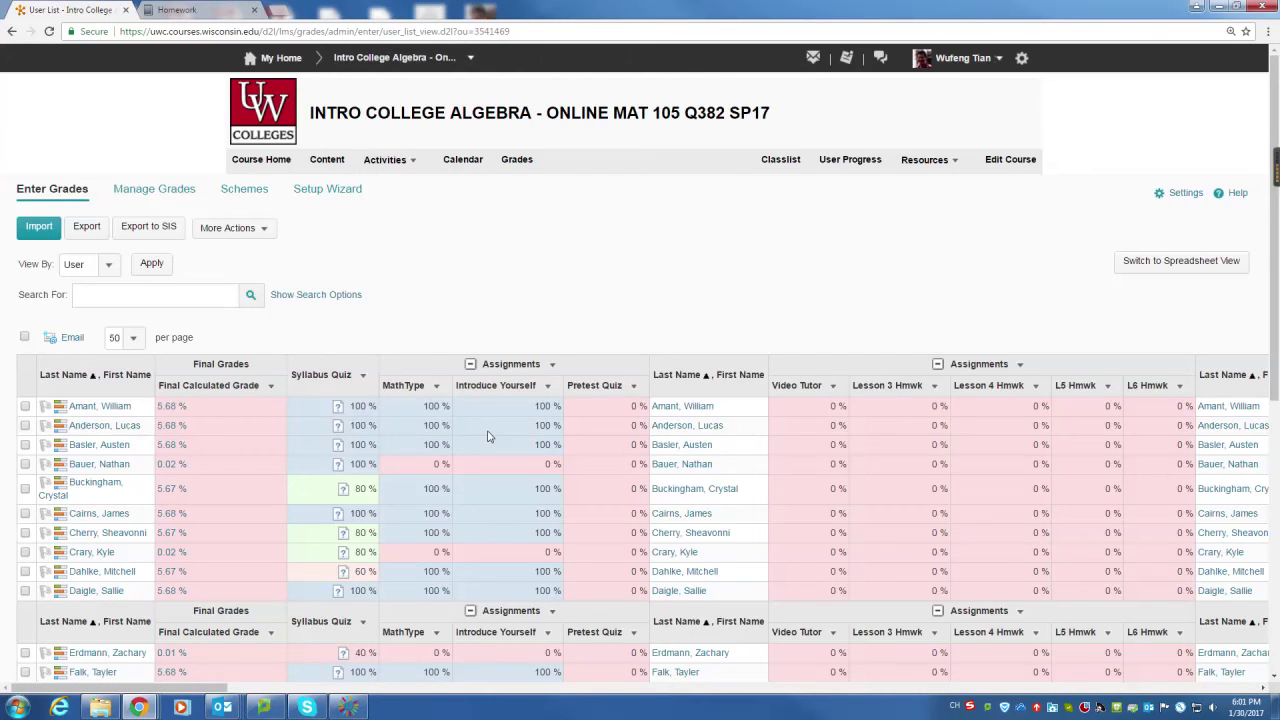
{"action": "scroll", "coordinate": [486, 434], "scroll_direction": "down", "scroll_amount": 2}
{"action": "scroll", "coordinate": [486, 434], "scroll_direction": "up", "scroll_amount": 2}
{"action": "left_click", "coordinate": [268, 161]}
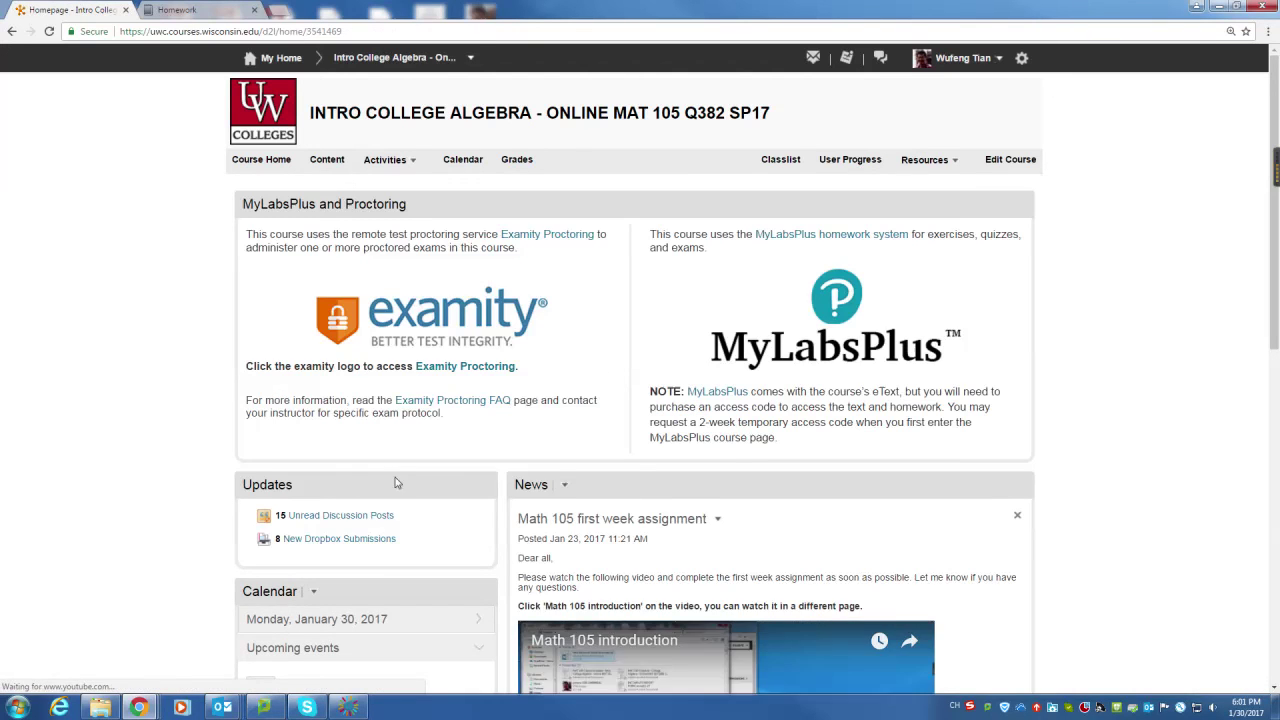